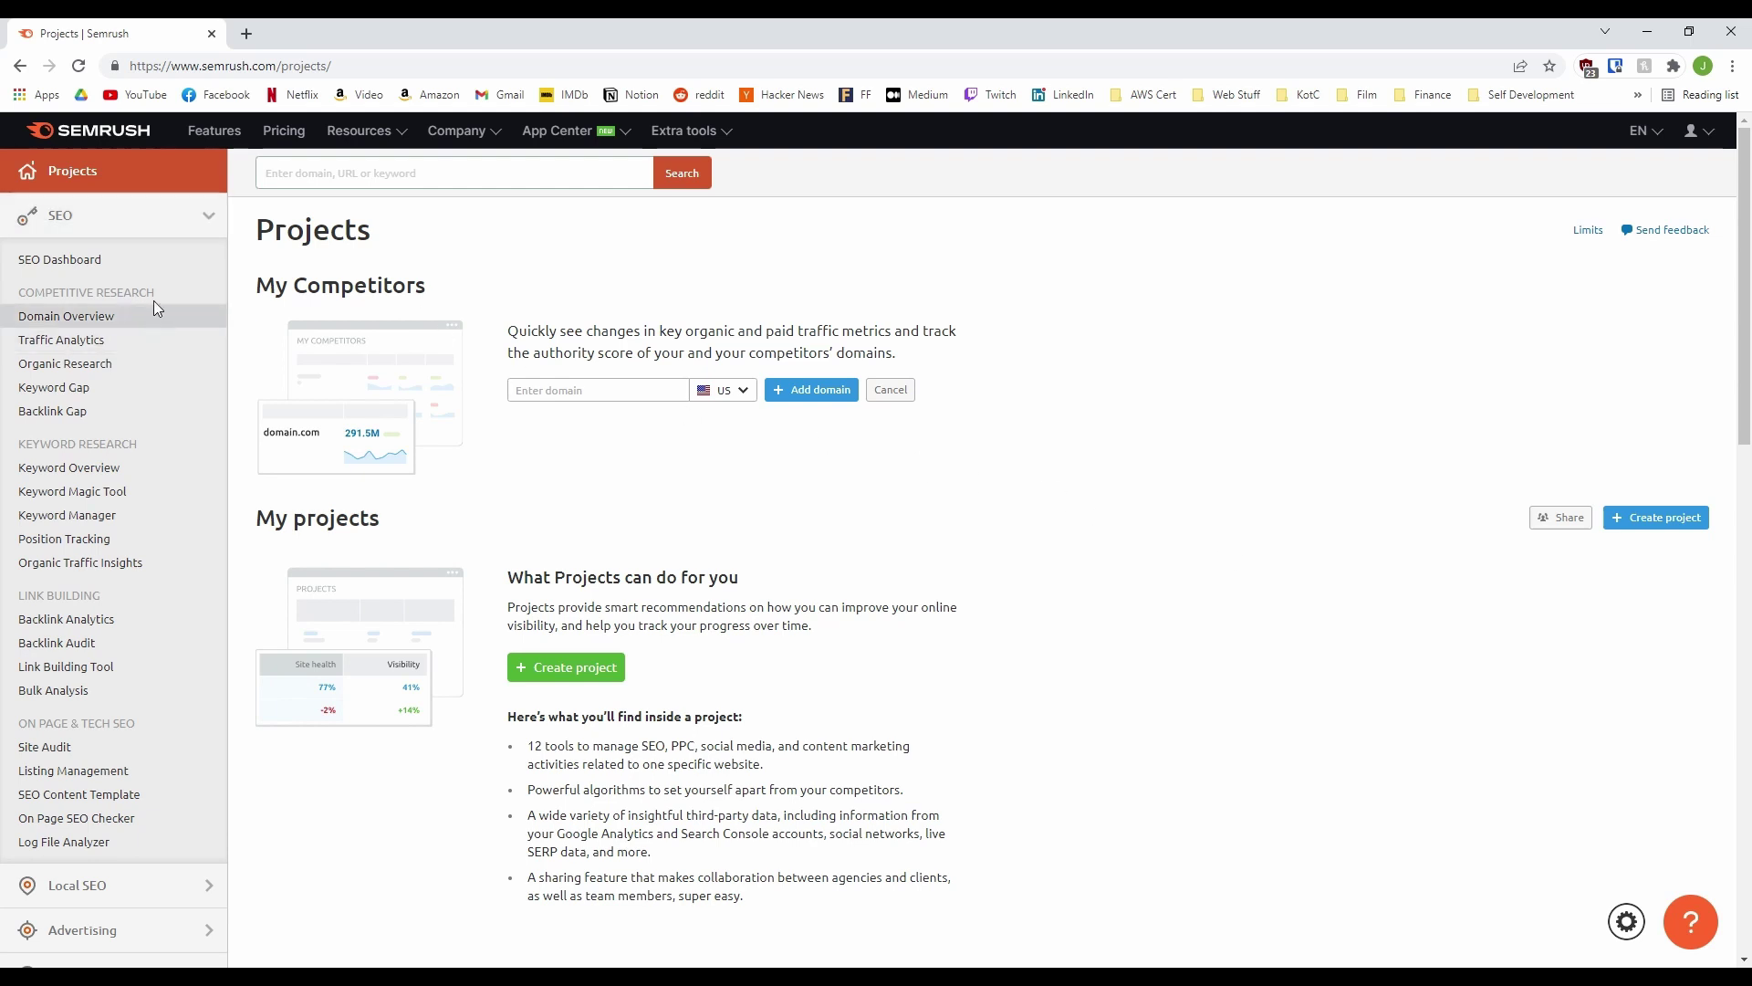
# Look up 'best chainsaw' in Keyword Overview: 12.1K volume, 65% difficulty, $0.66 CPC.
pyautogui.click(205, 219)
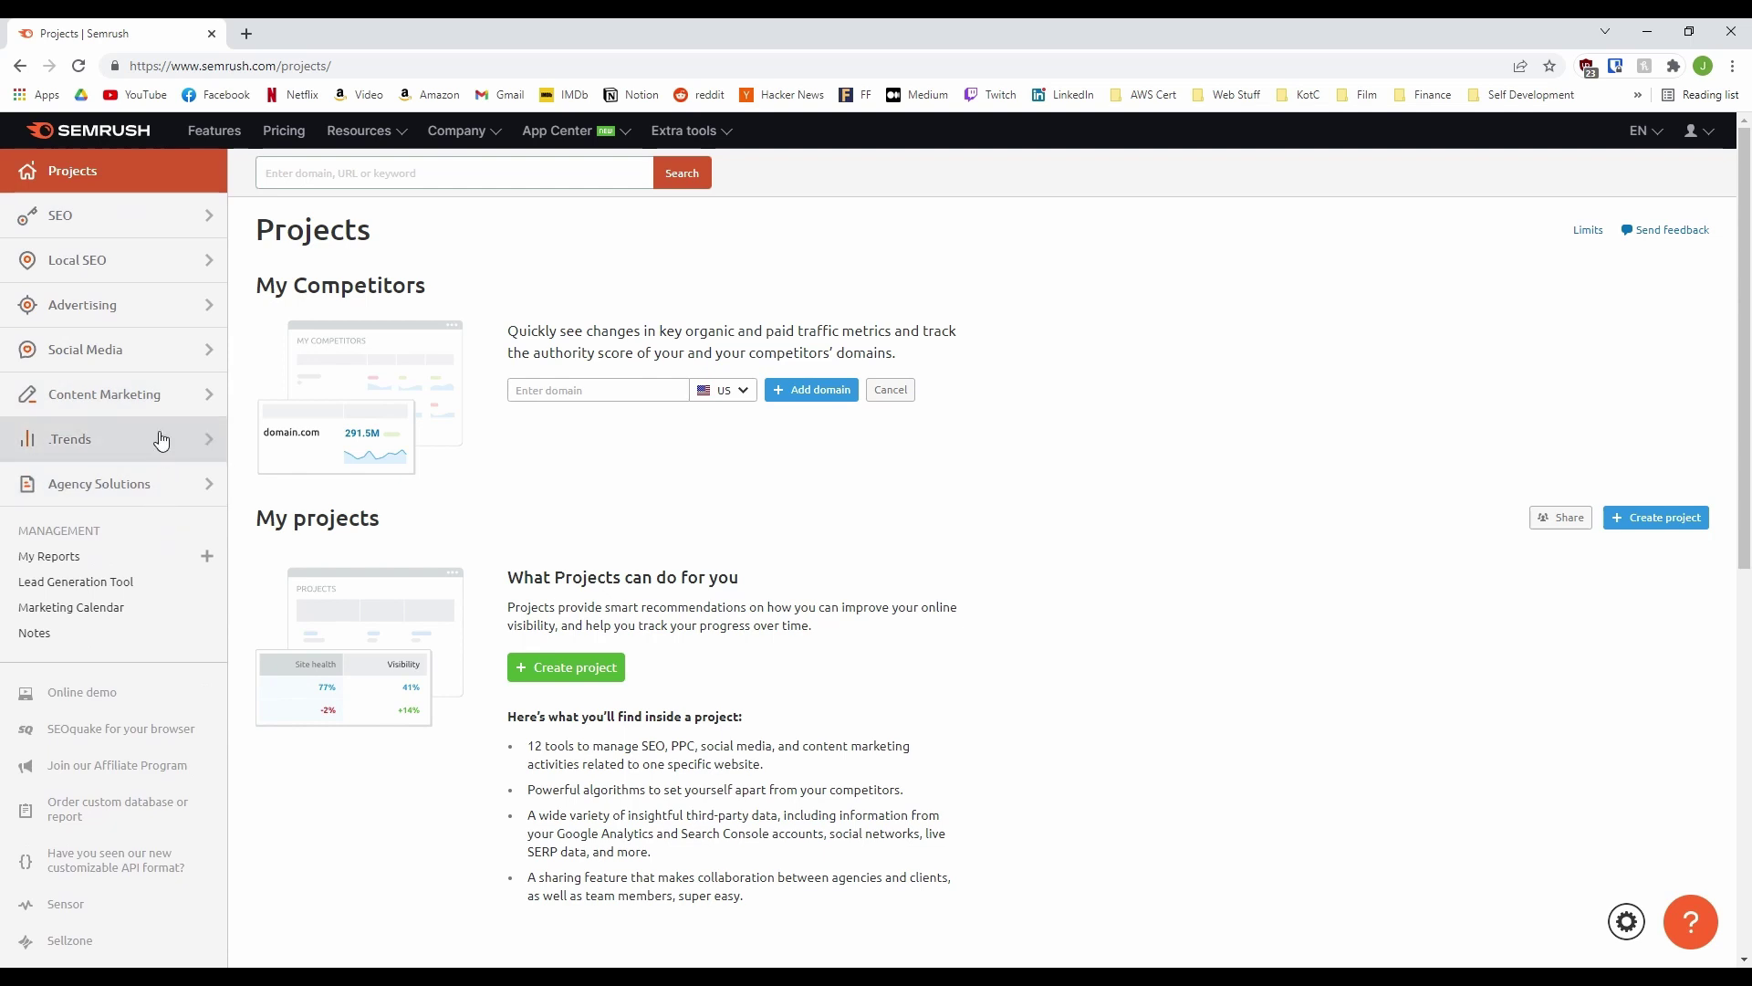
pyautogui.click(187, 225)
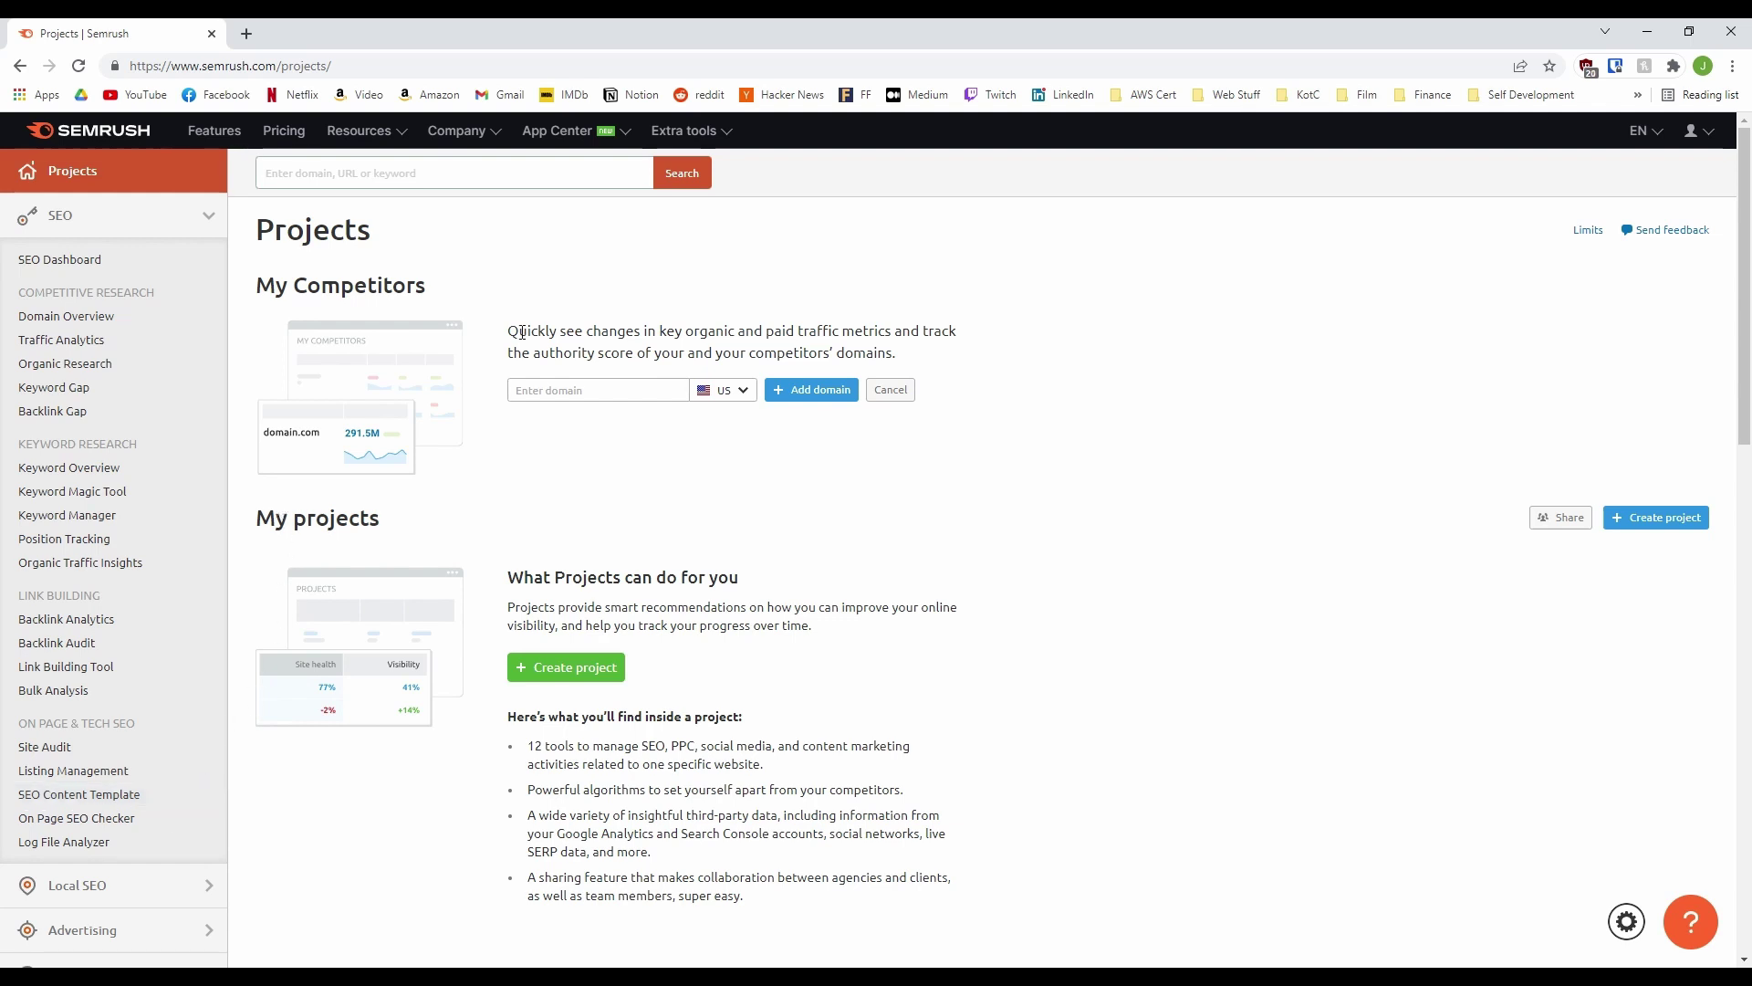
pyautogui.click(330, 186)
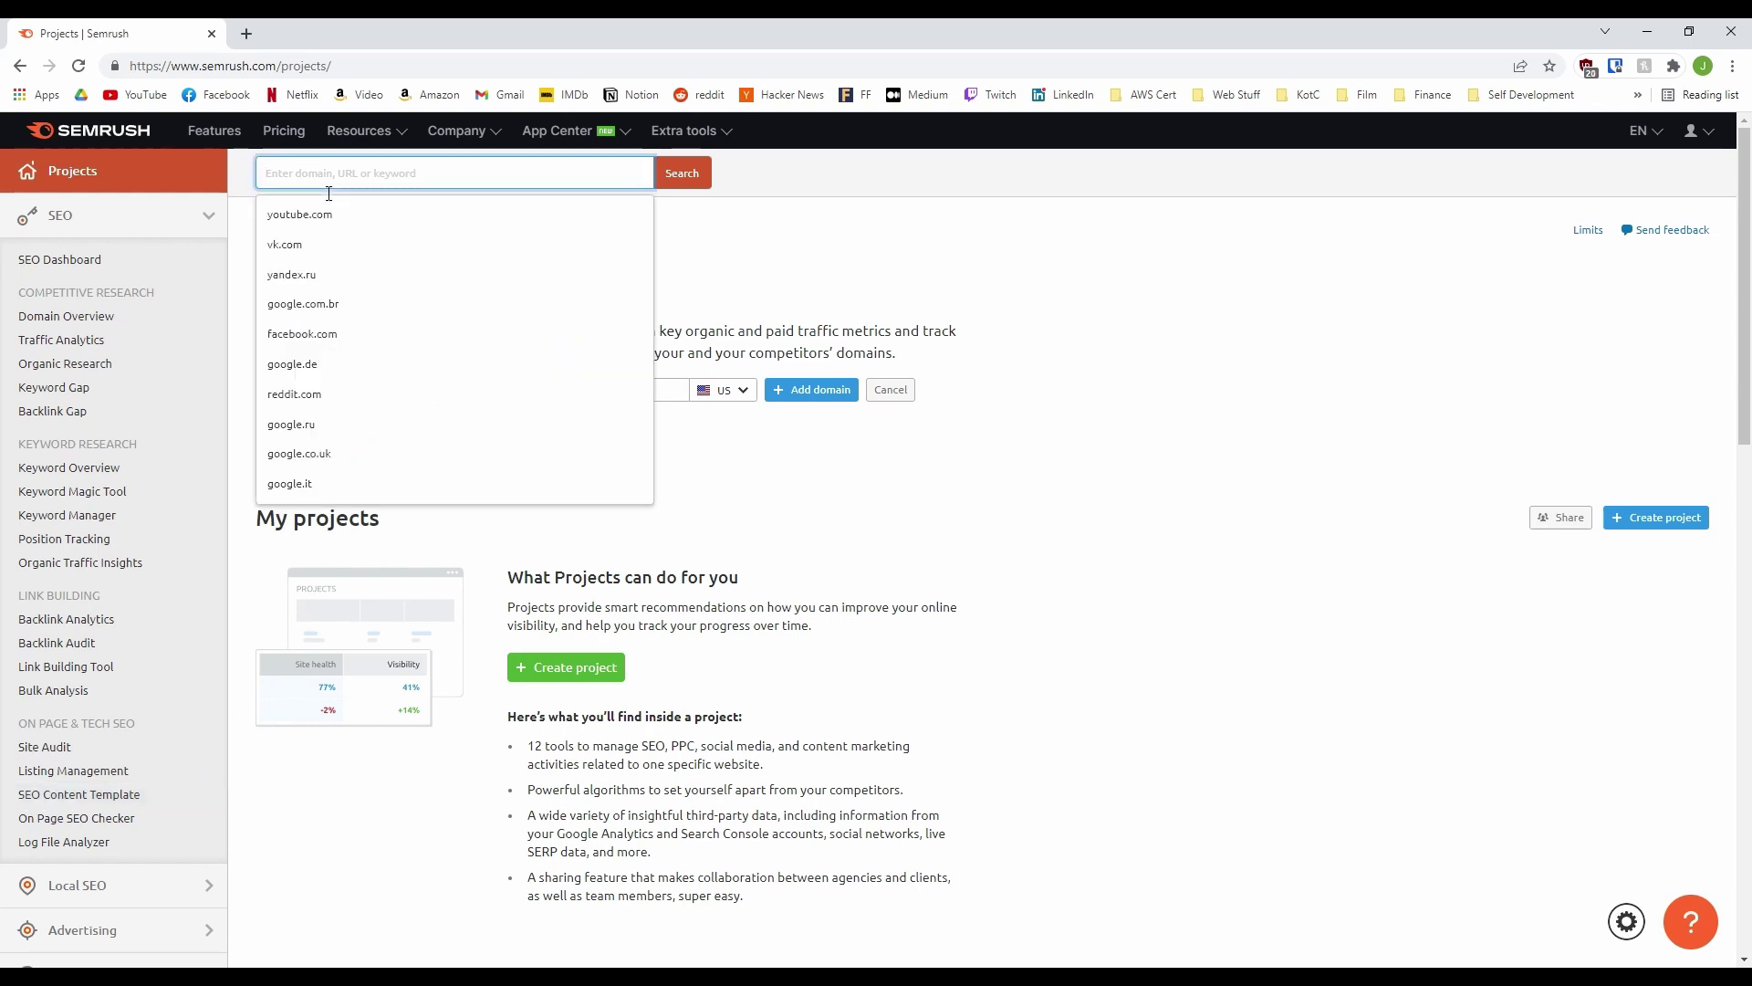
pyautogui.write('best chainsaw')
pyautogui.press('Return')
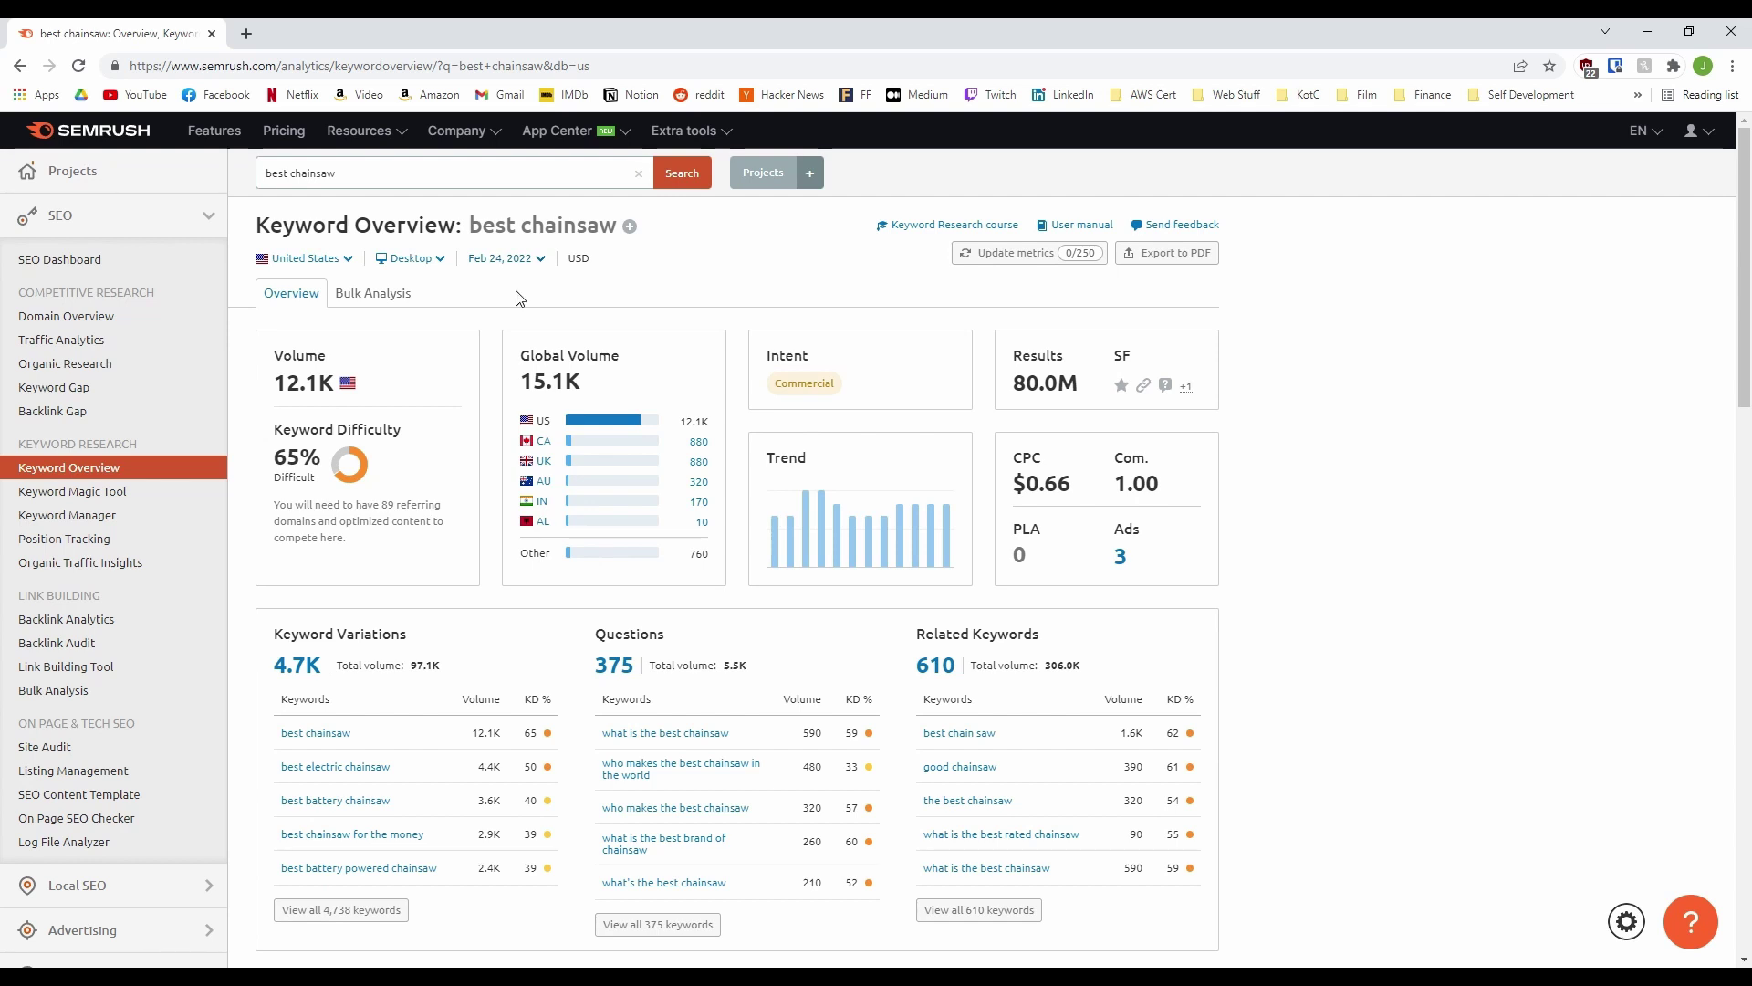
pyautogui.moveTo(301, 356)
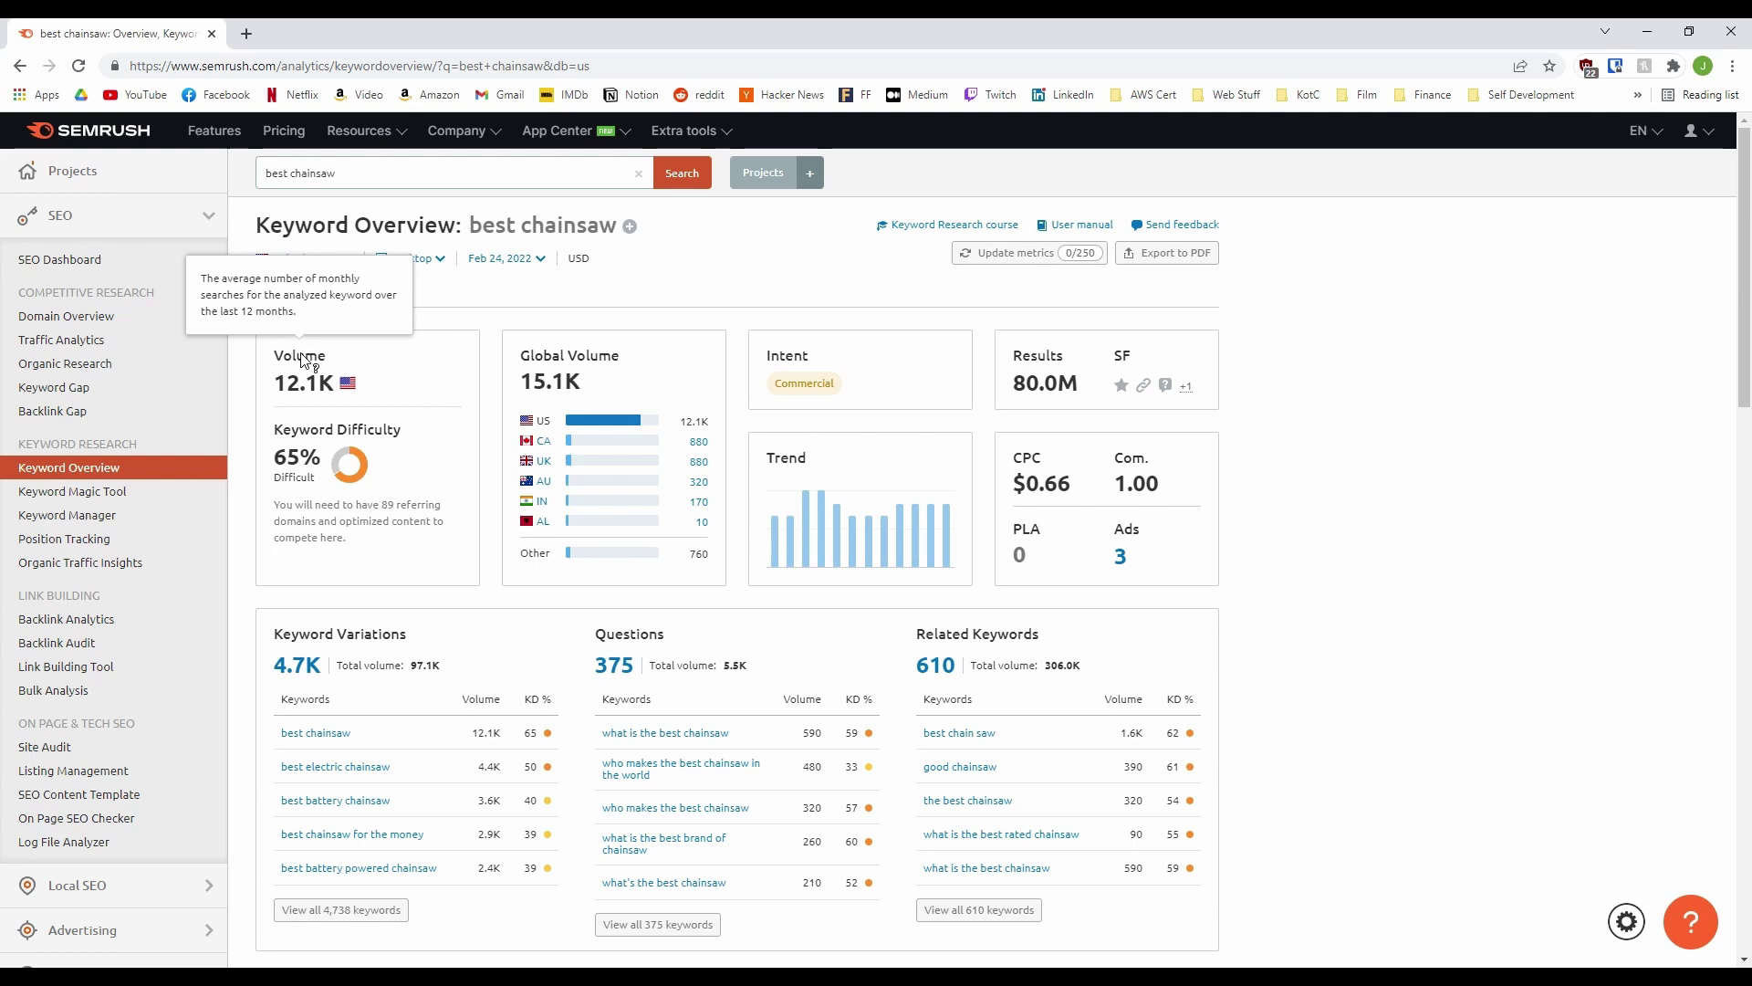
pyautogui.moveTo(565, 360)
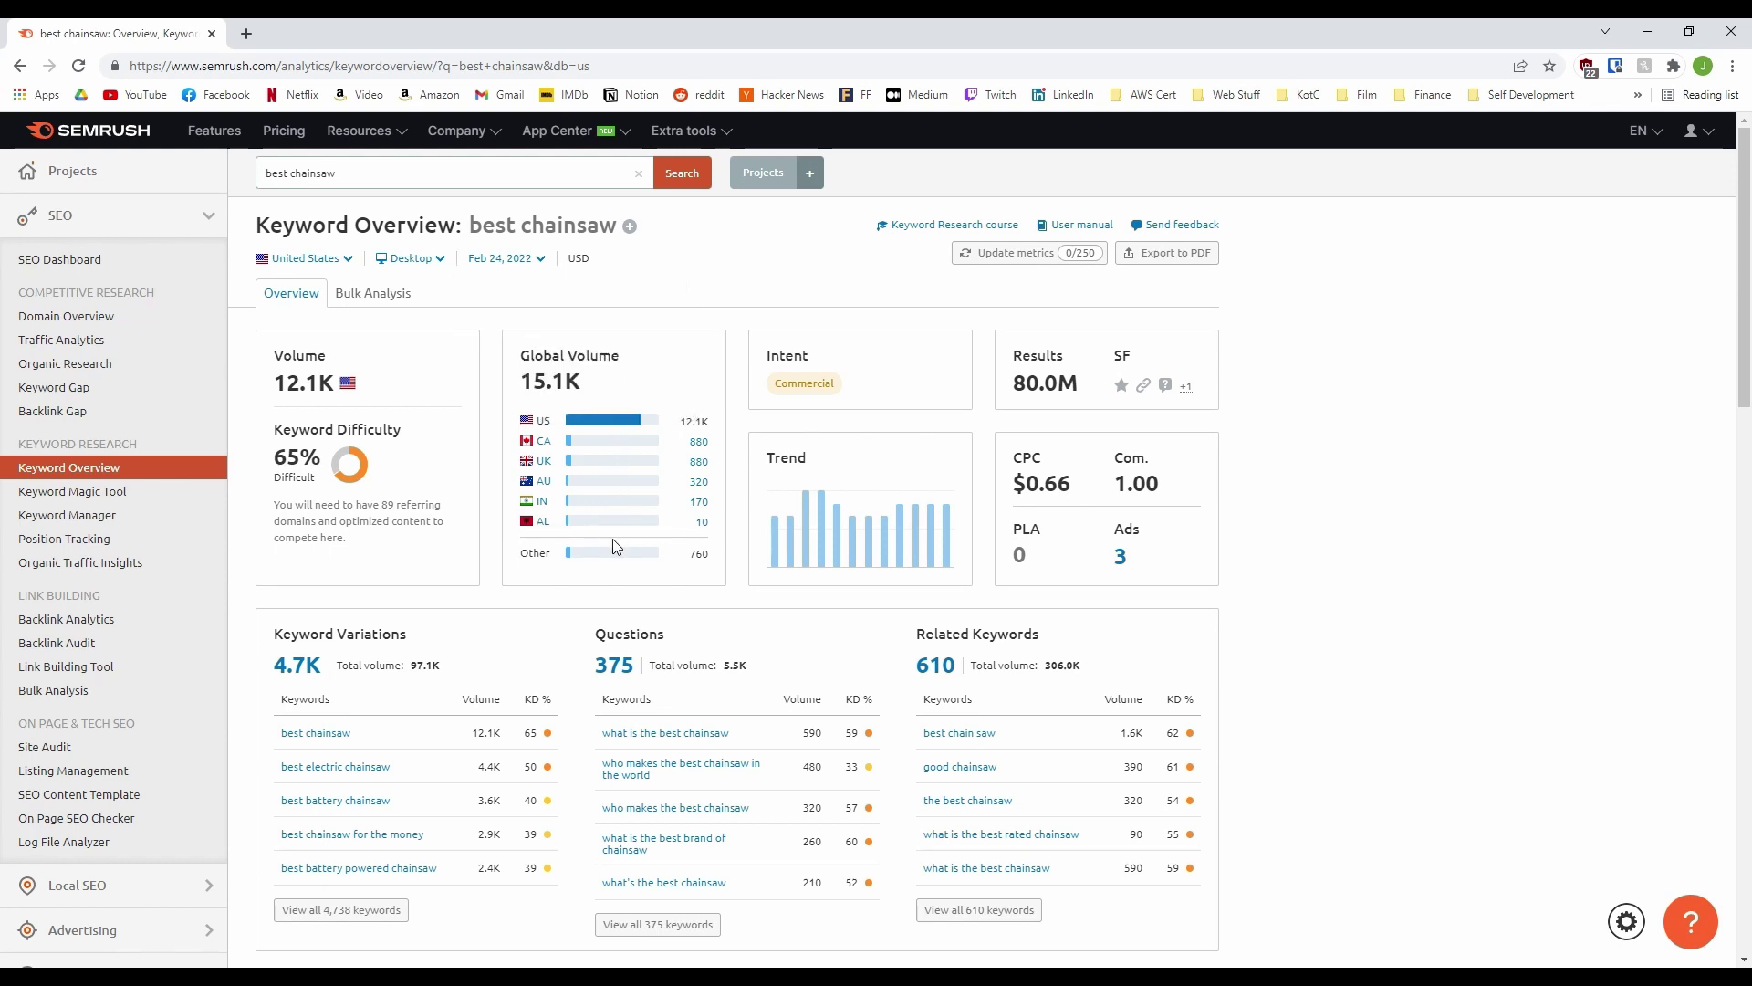
pyautogui.moveTo(636, 514)
pyautogui.moveTo(787, 363)
pyautogui.moveTo(777, 464)
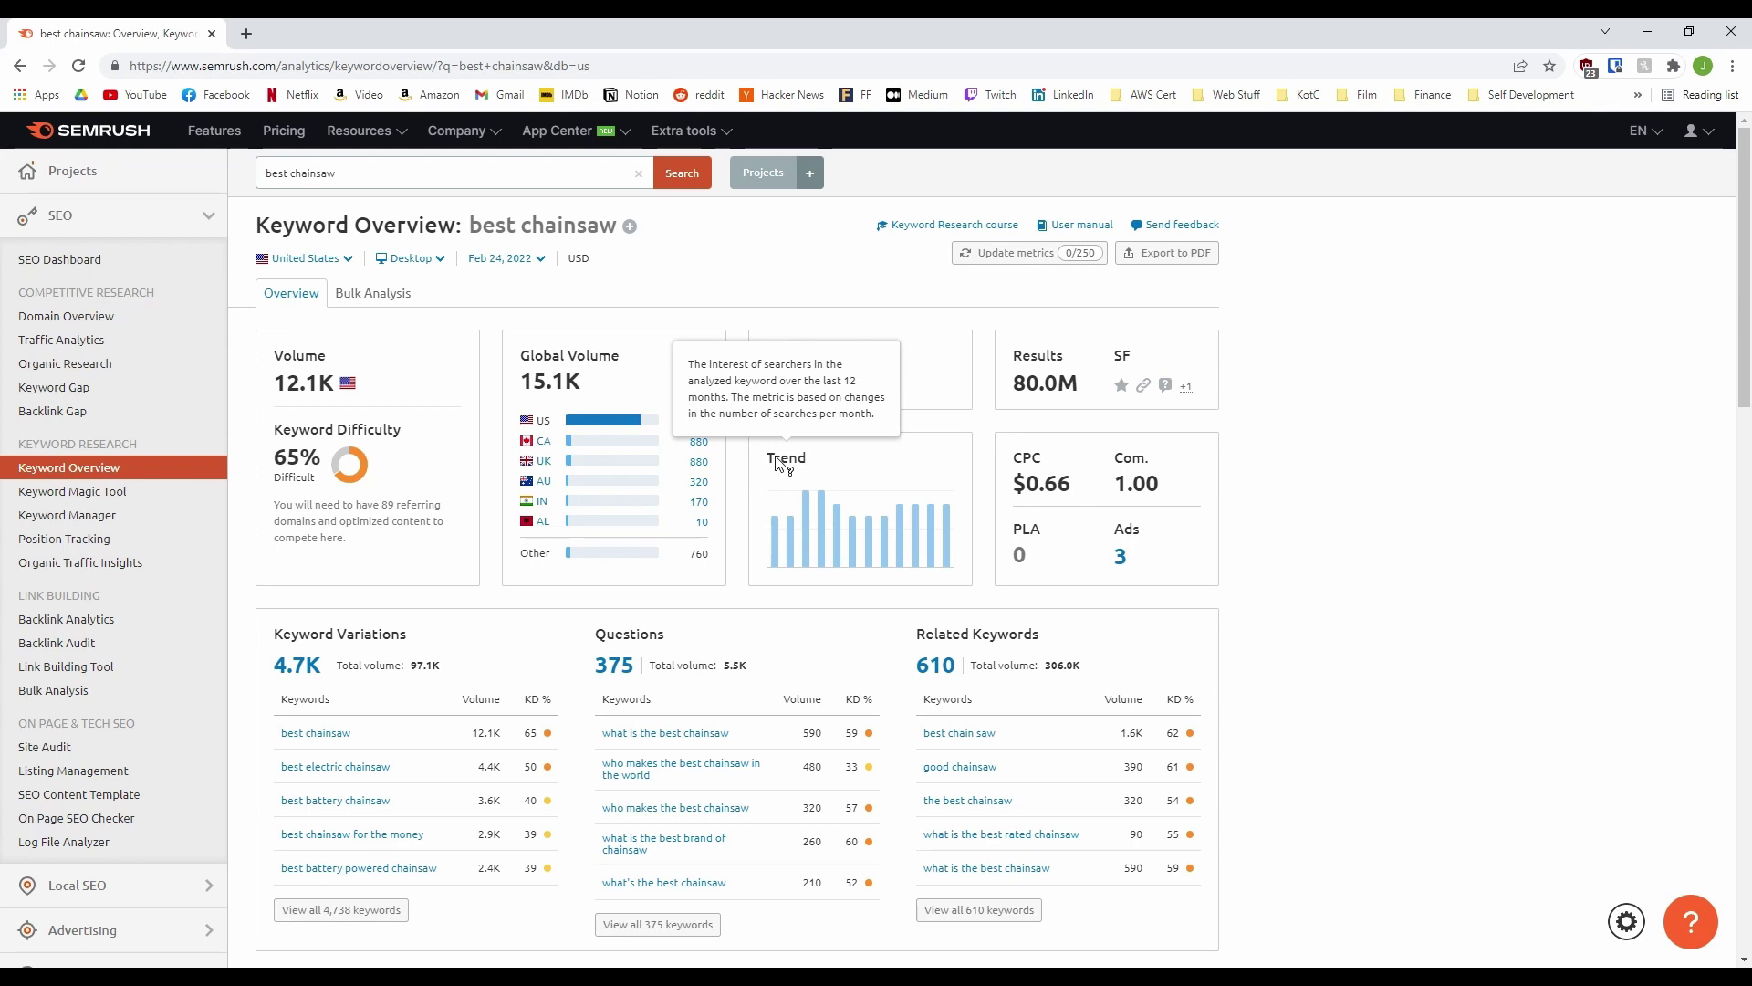
pyautogui.moveTo(1046, 364)
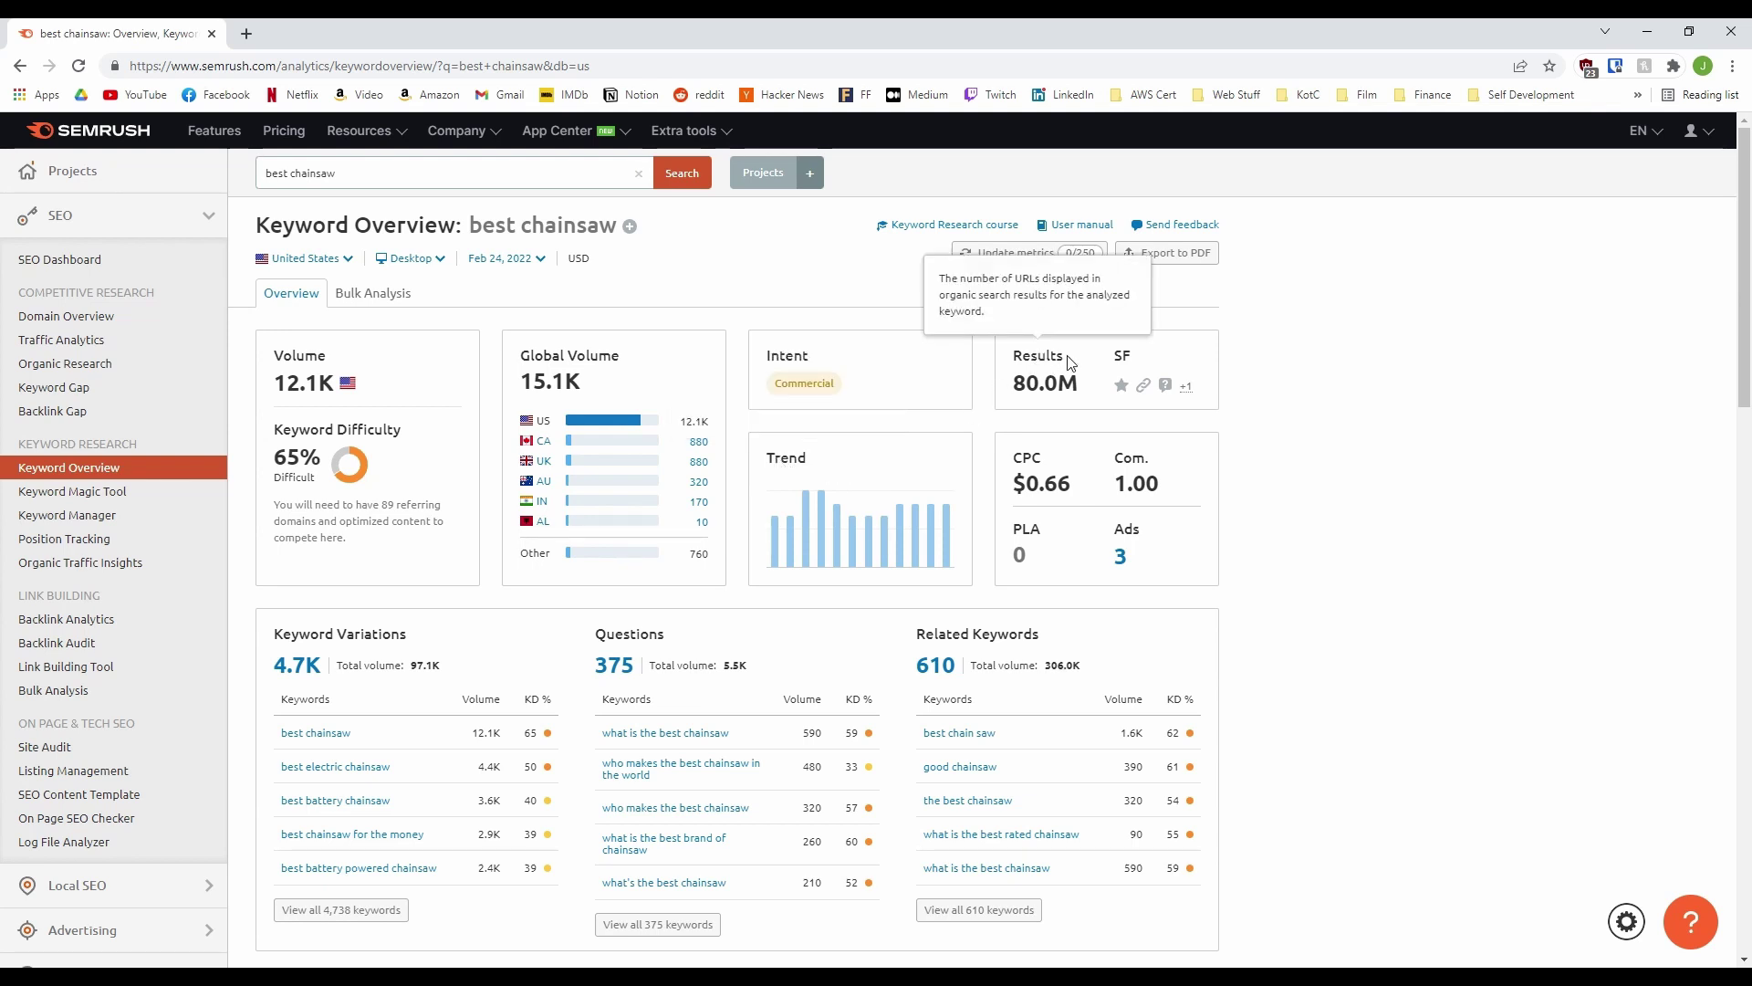
pyautogui.moveTo(1122, 367)
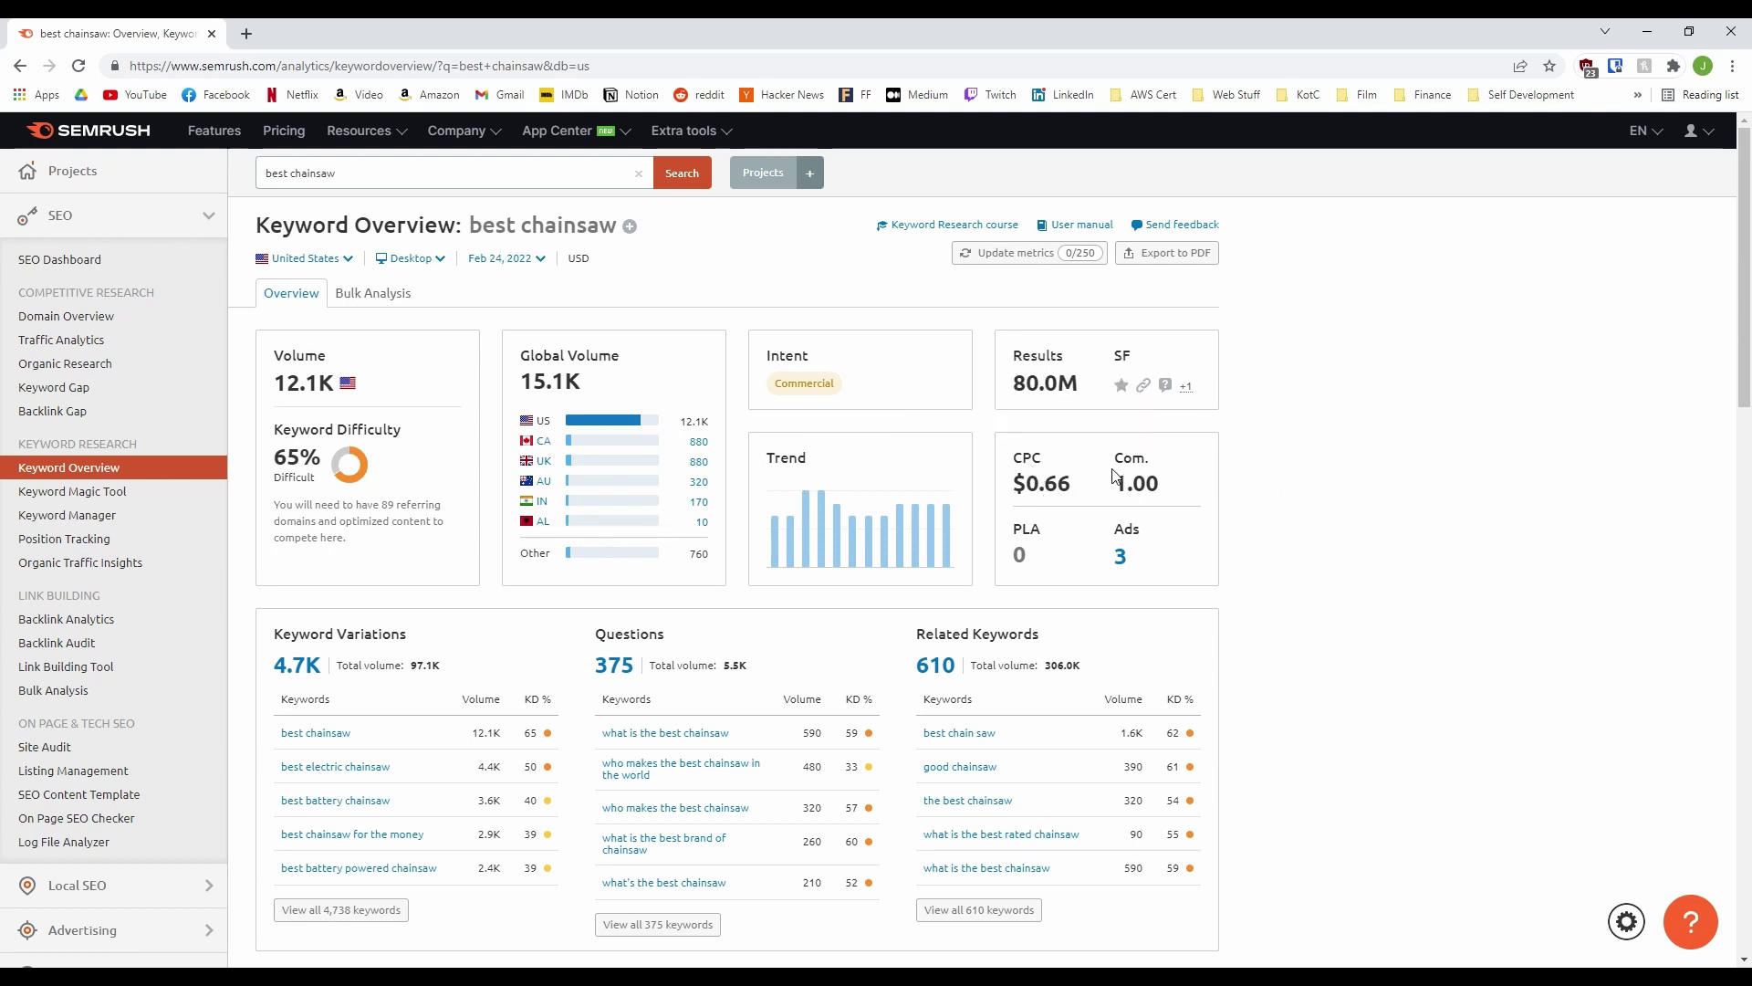
pyautogui.moveTo(1138, 467)
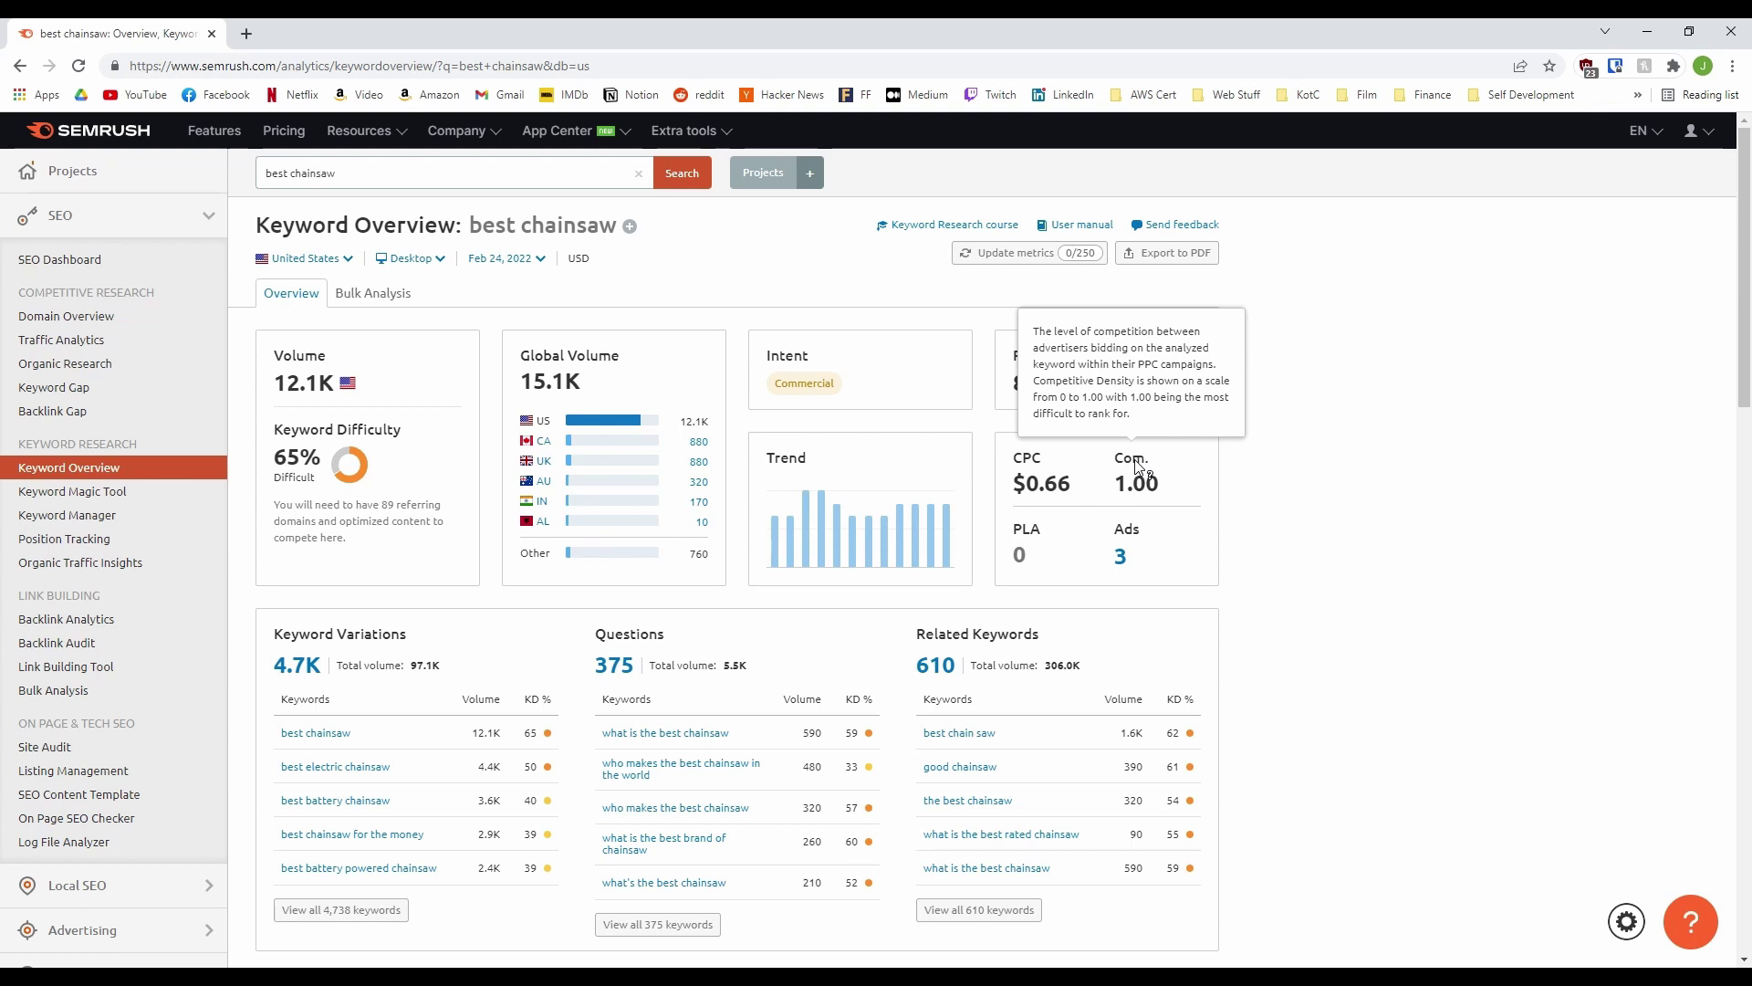
pyautogui.moveTo(1029, 534)
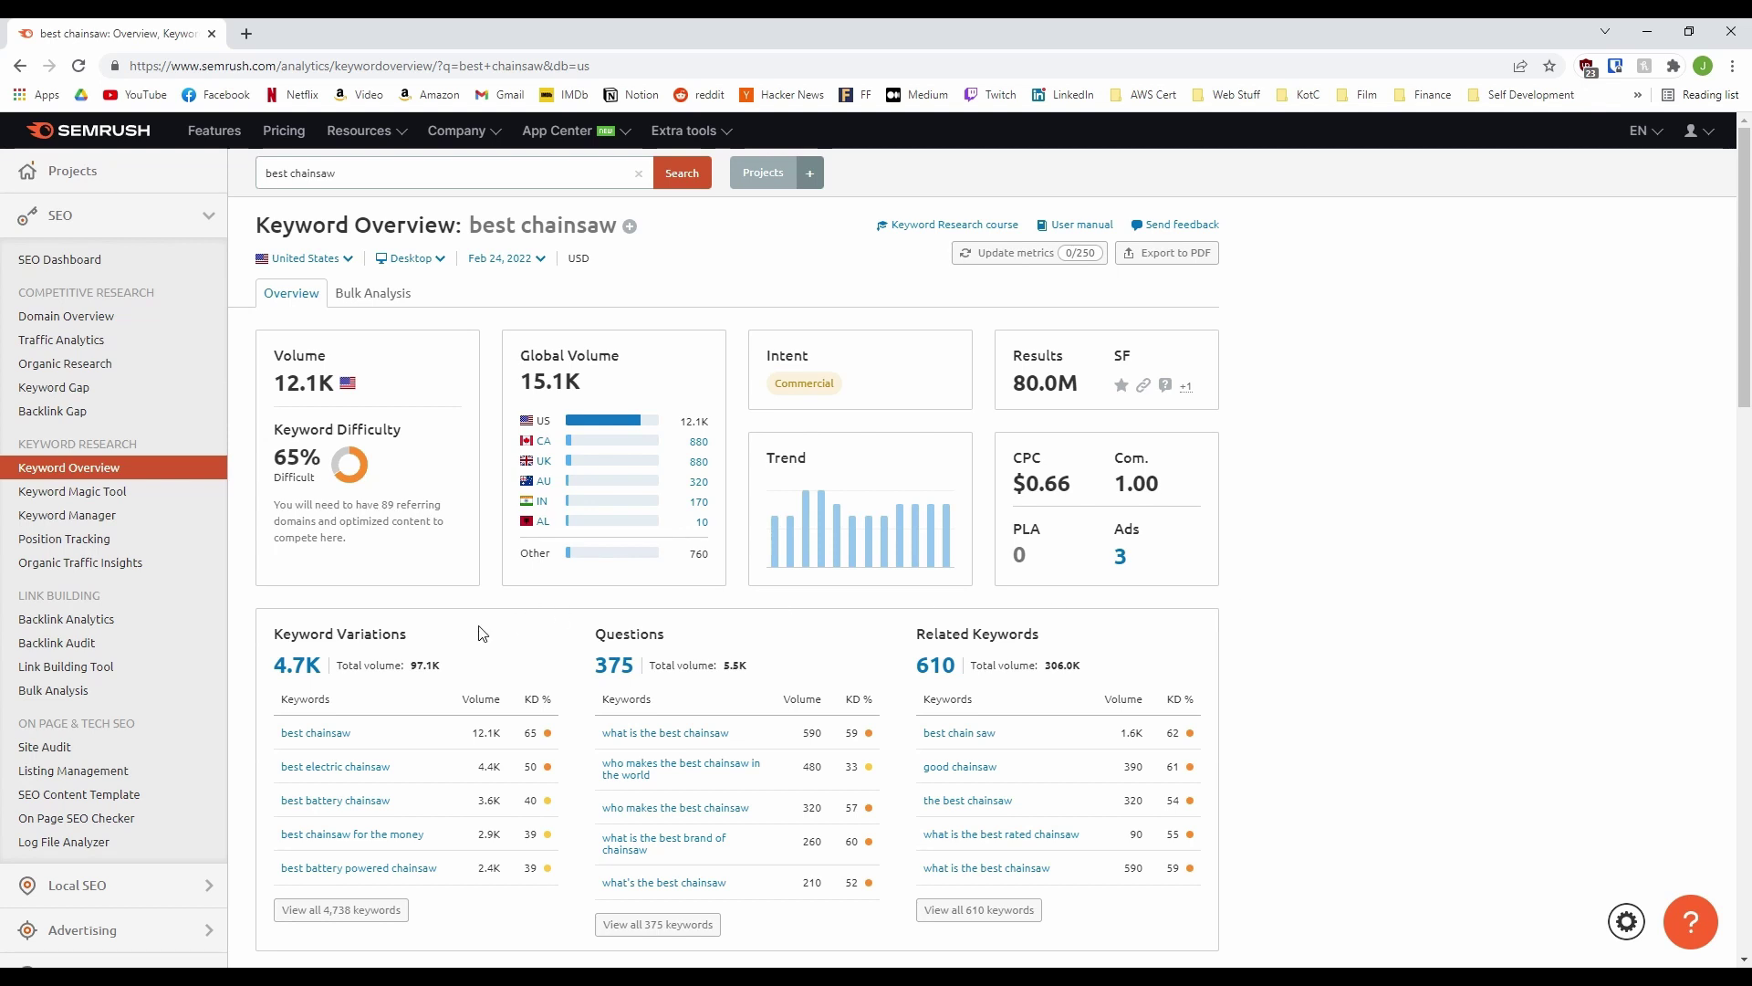
pyautogui.moveTo(302, 639)
pyautogui.moveTo(628, 644)
pyautogui.moveTo(958, 640)
pyautogui.scroll(-5, 1287, 776)
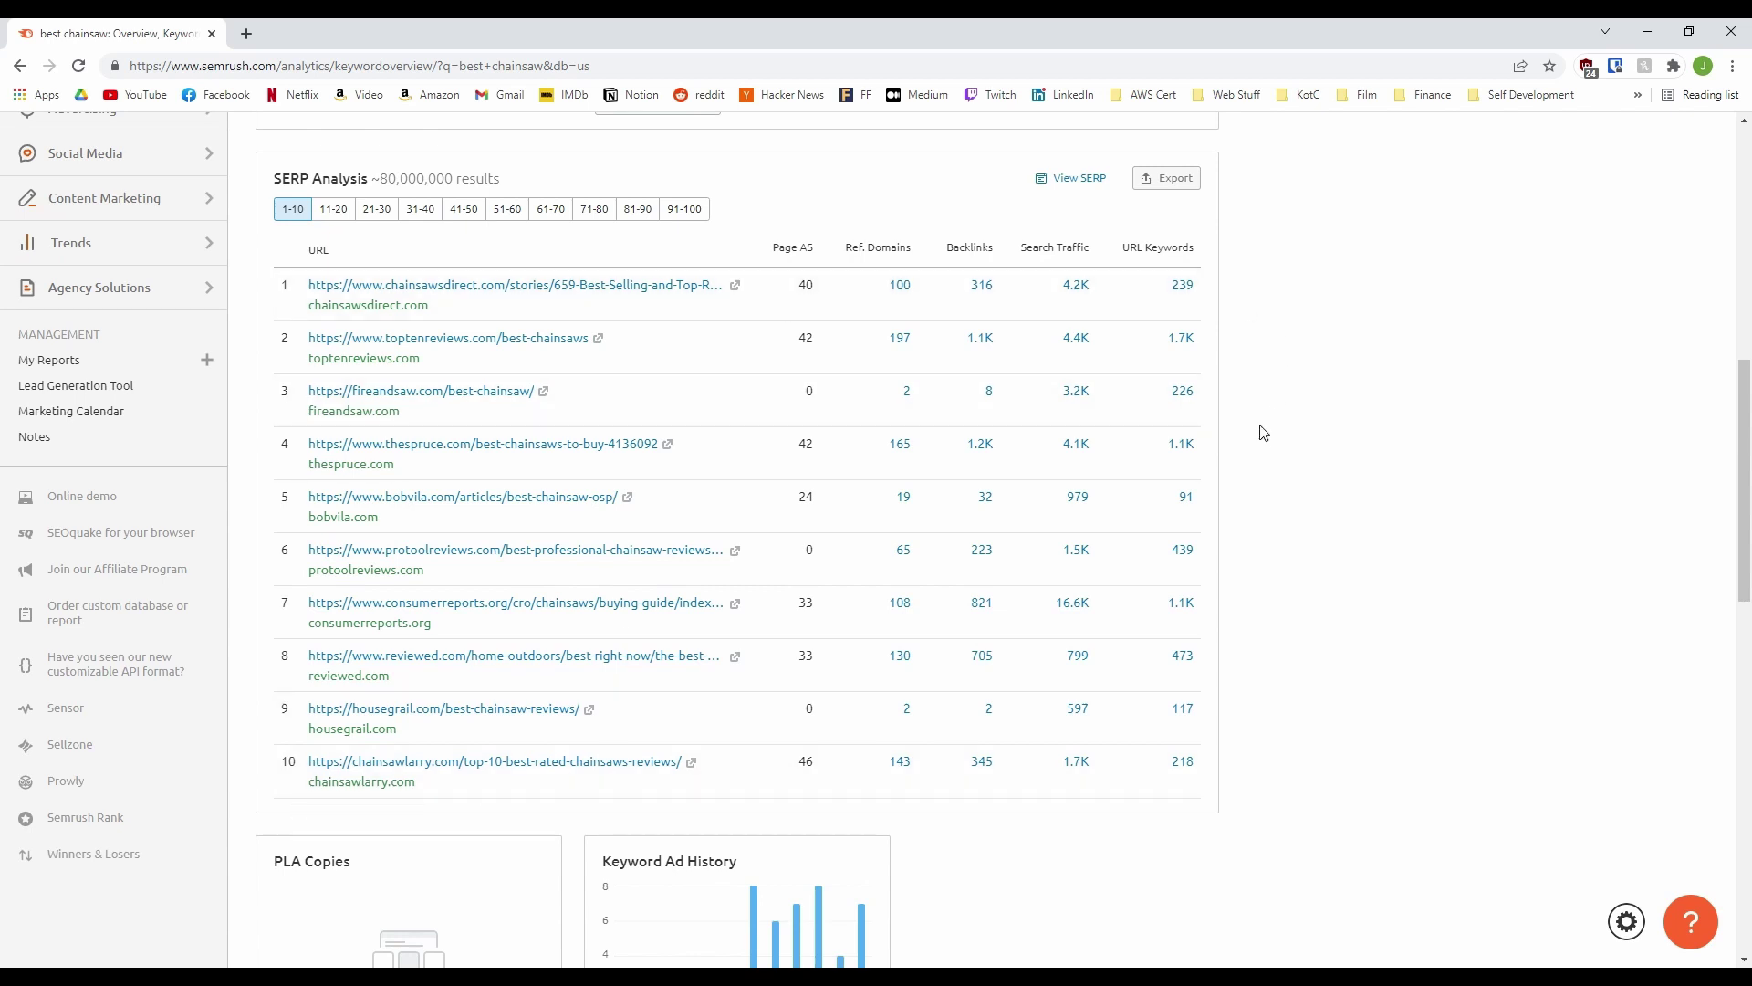
pyautogui.moveTo(796, 253)
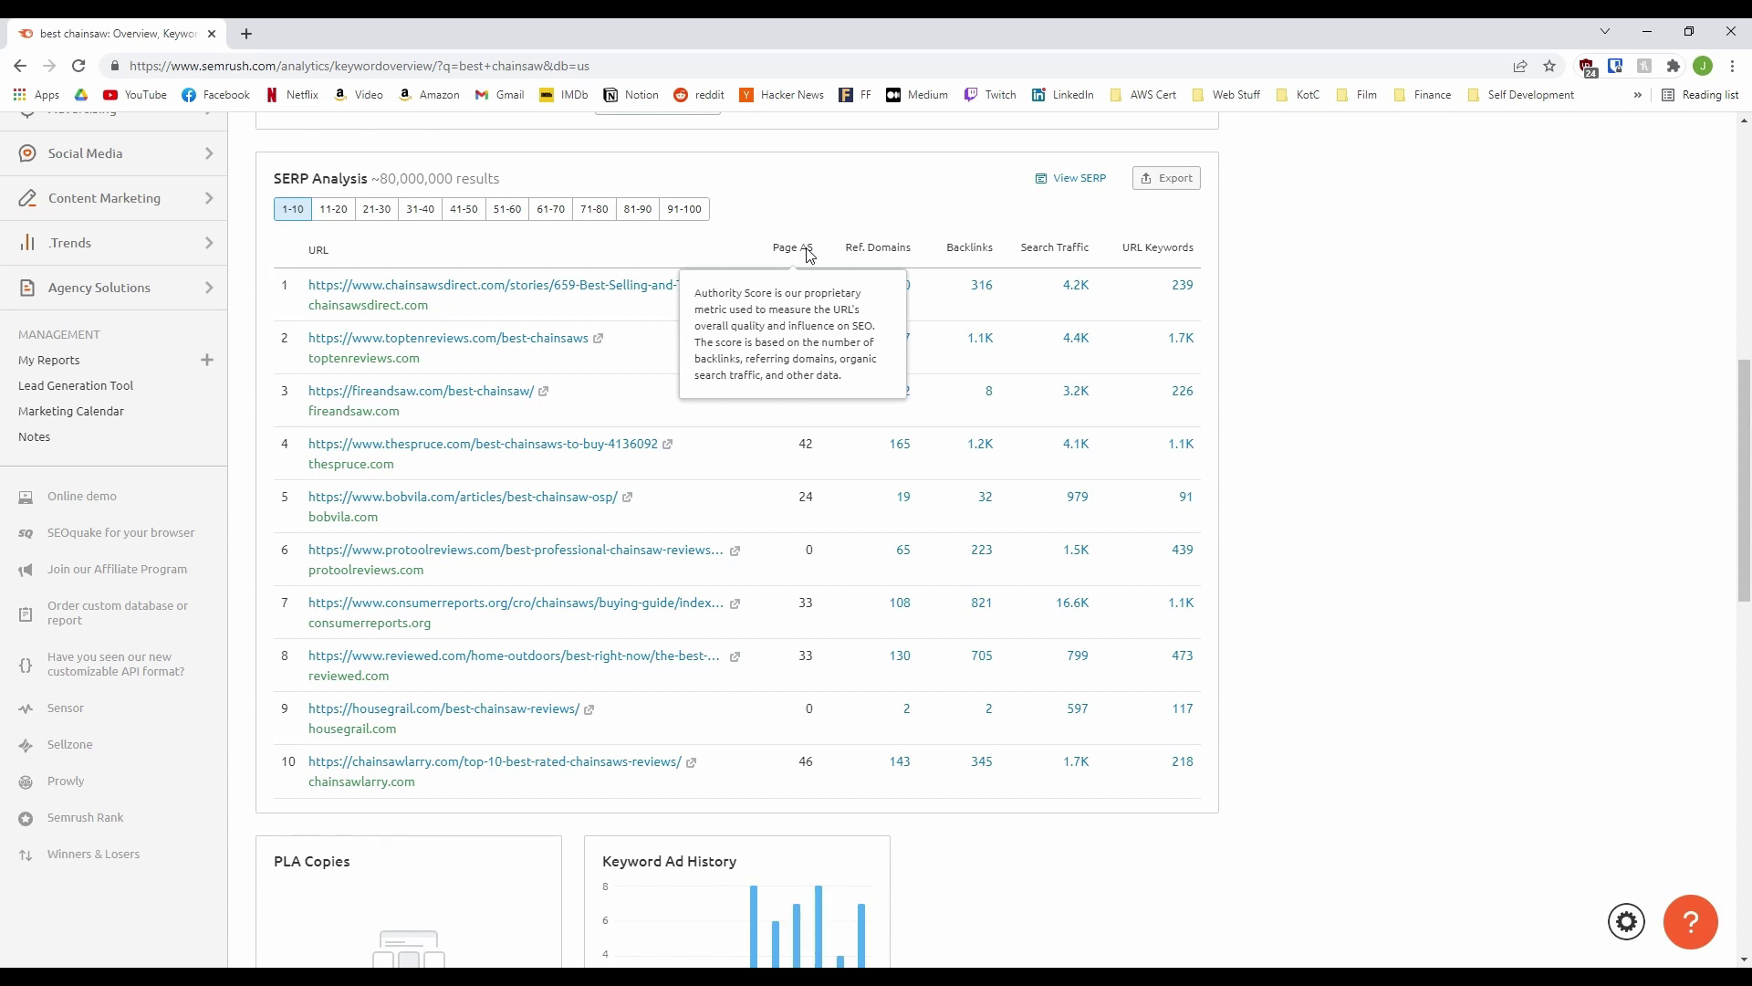
pyautogui.scroll(-5, 1344, 433)
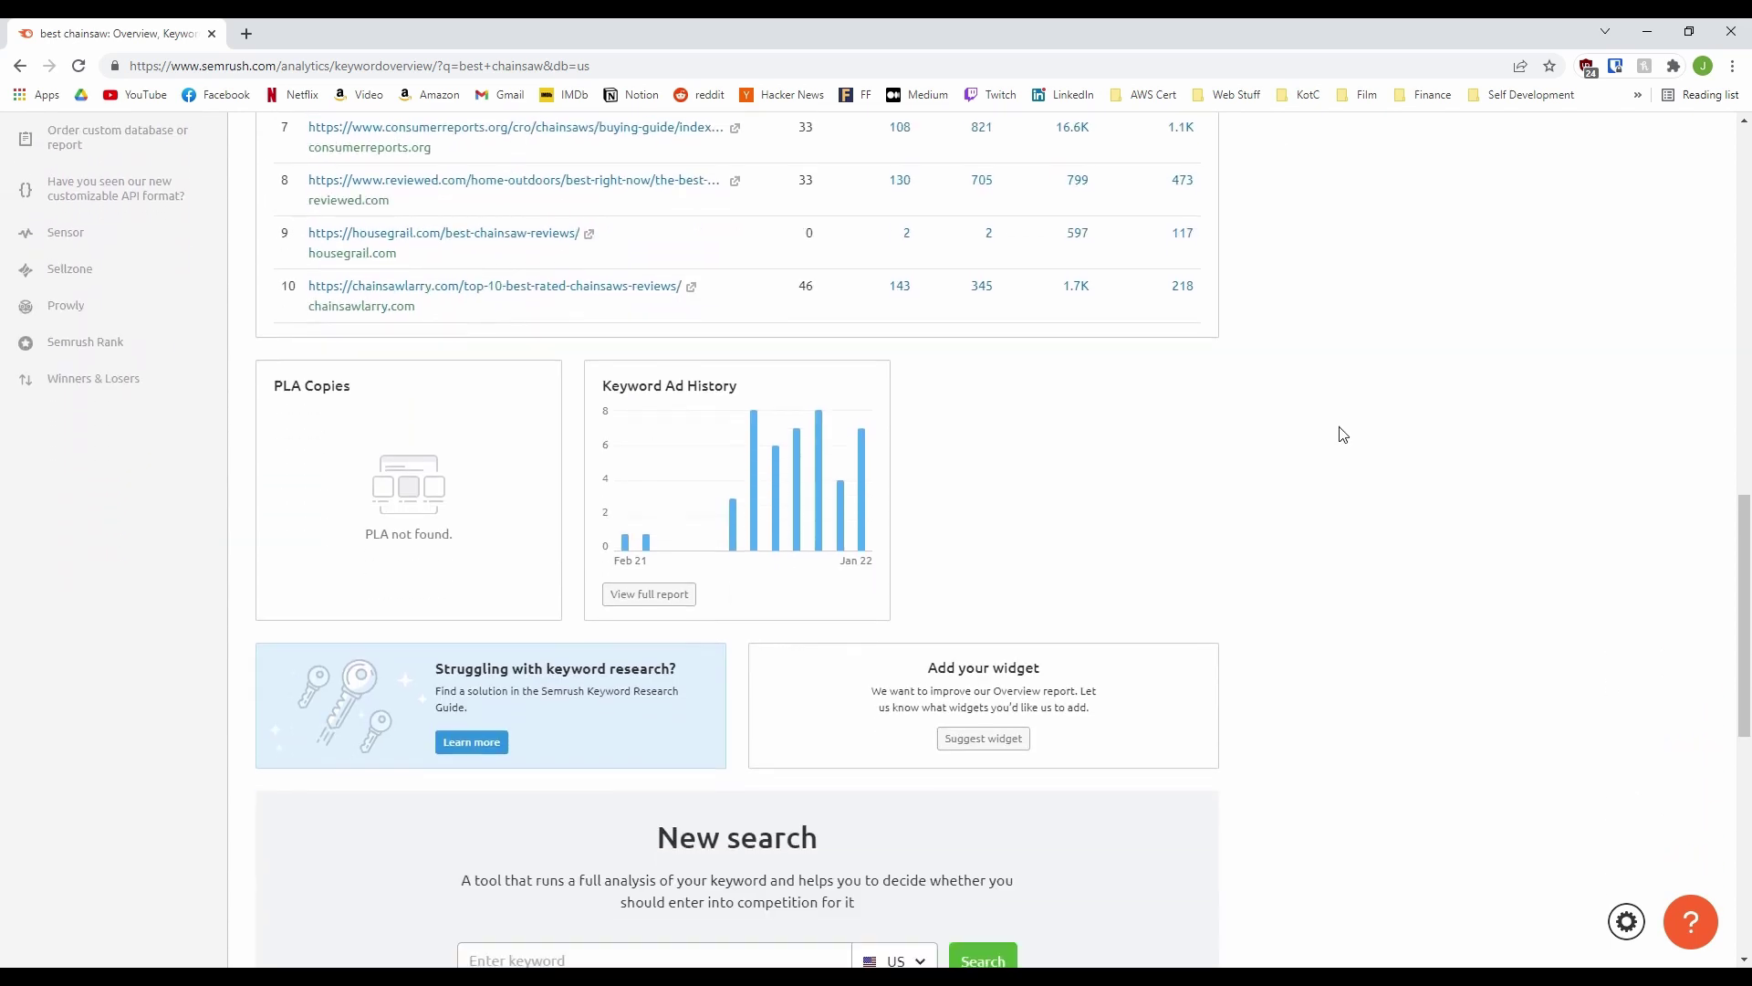
pyautogui.scroll(-2, 1343, 433)
pyautogui.moveTo(646, 232)
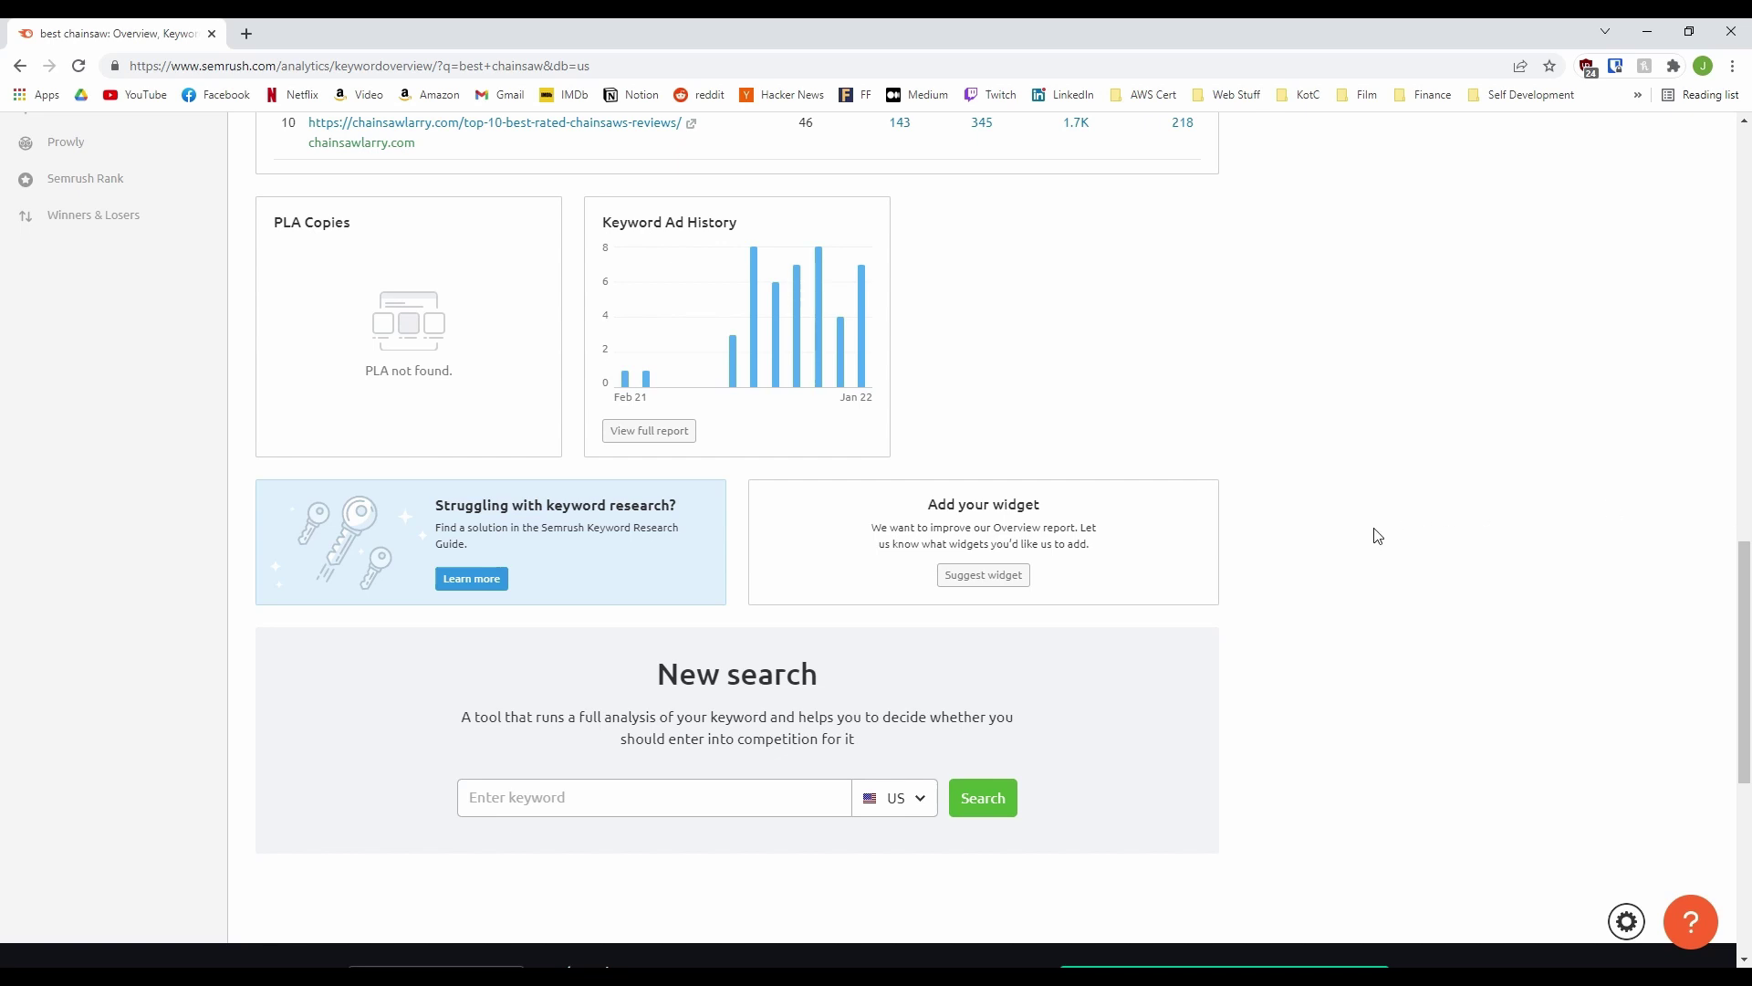
pyautogui.scroll(3, 1303, 557)
pyautogui.scroll(8, 1303, 557)
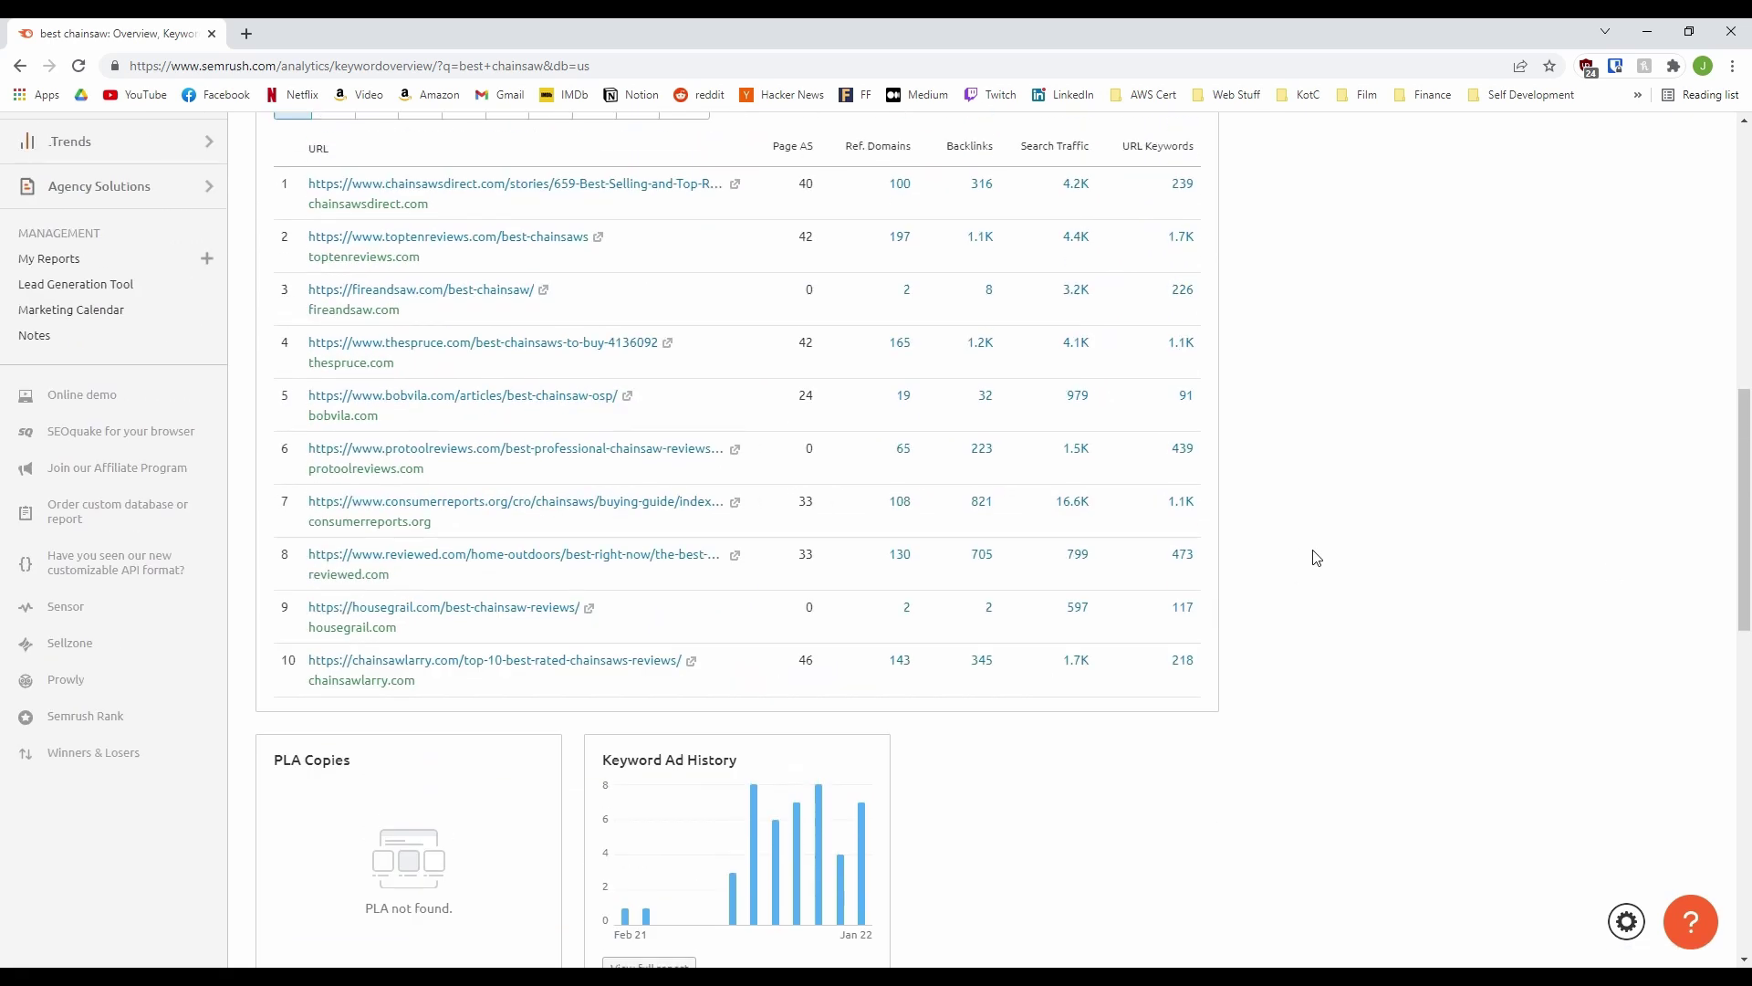
pyautogui.scroll(1, 1317, 557)
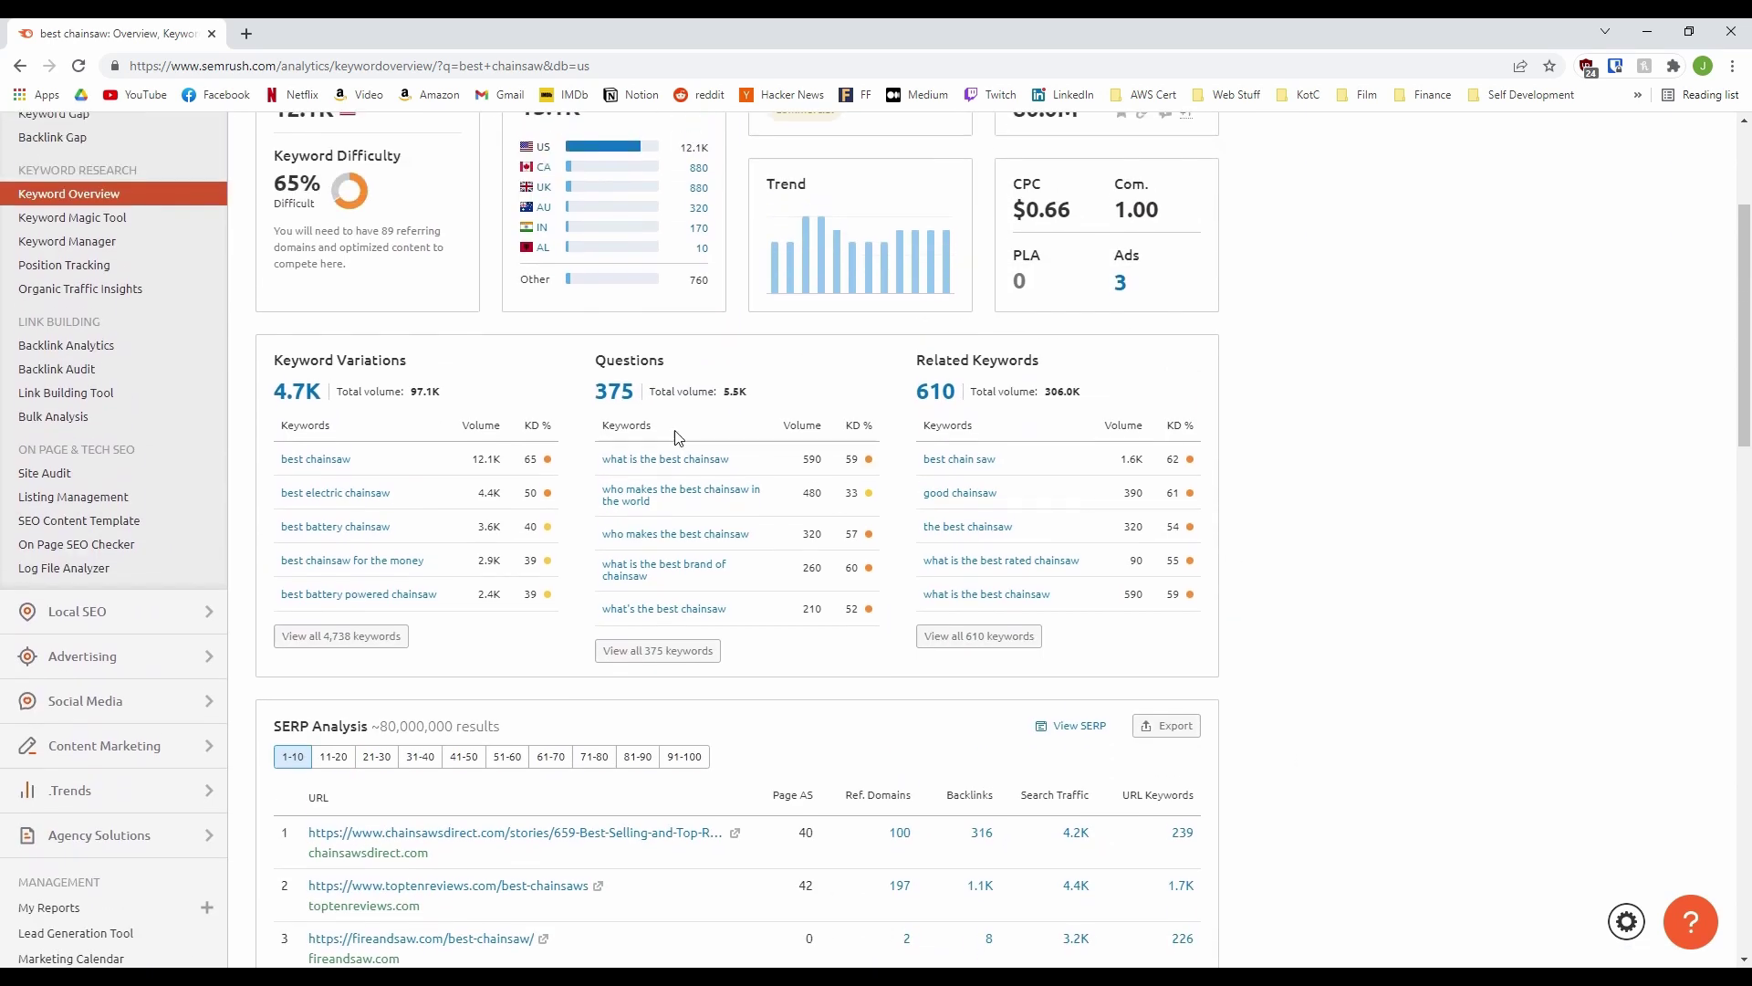
# List all 4,738 best chainsaw keyword variations and filter volume to 1,000+.
pyautogui.click(357, 636)
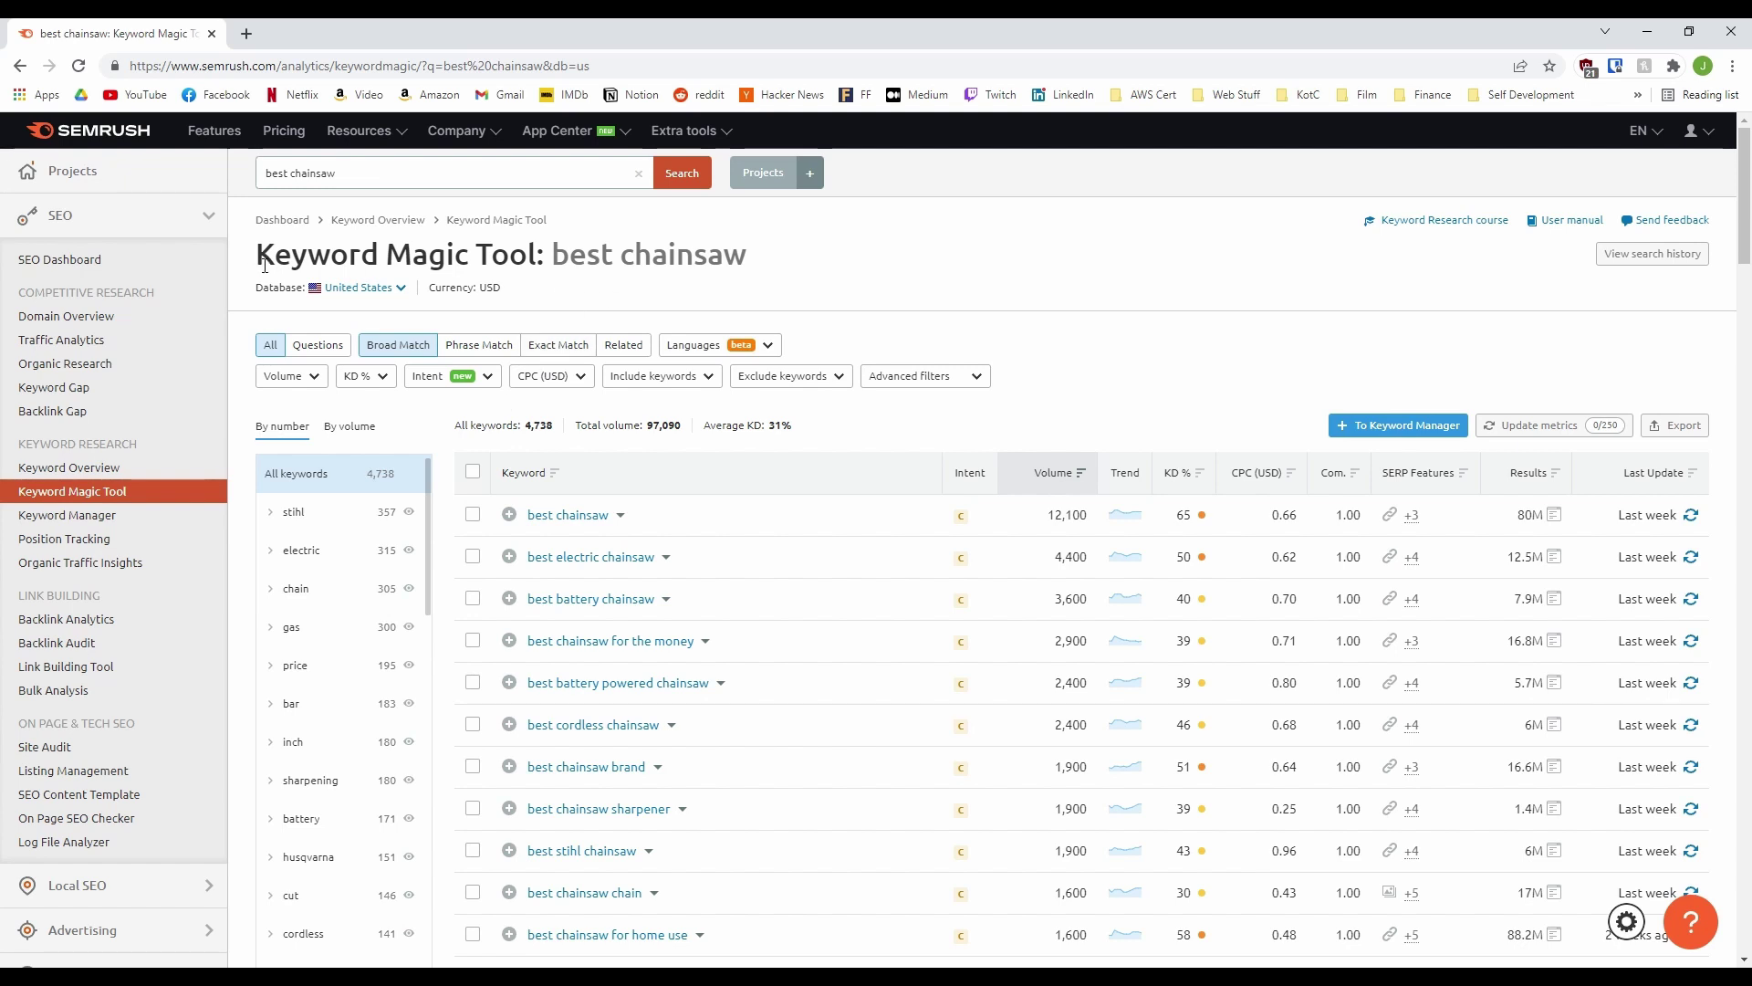
pyautogui.moveTo(263, 266); pyautogui.dragTo(545, 263)
pyautogui.click(1020, 298)
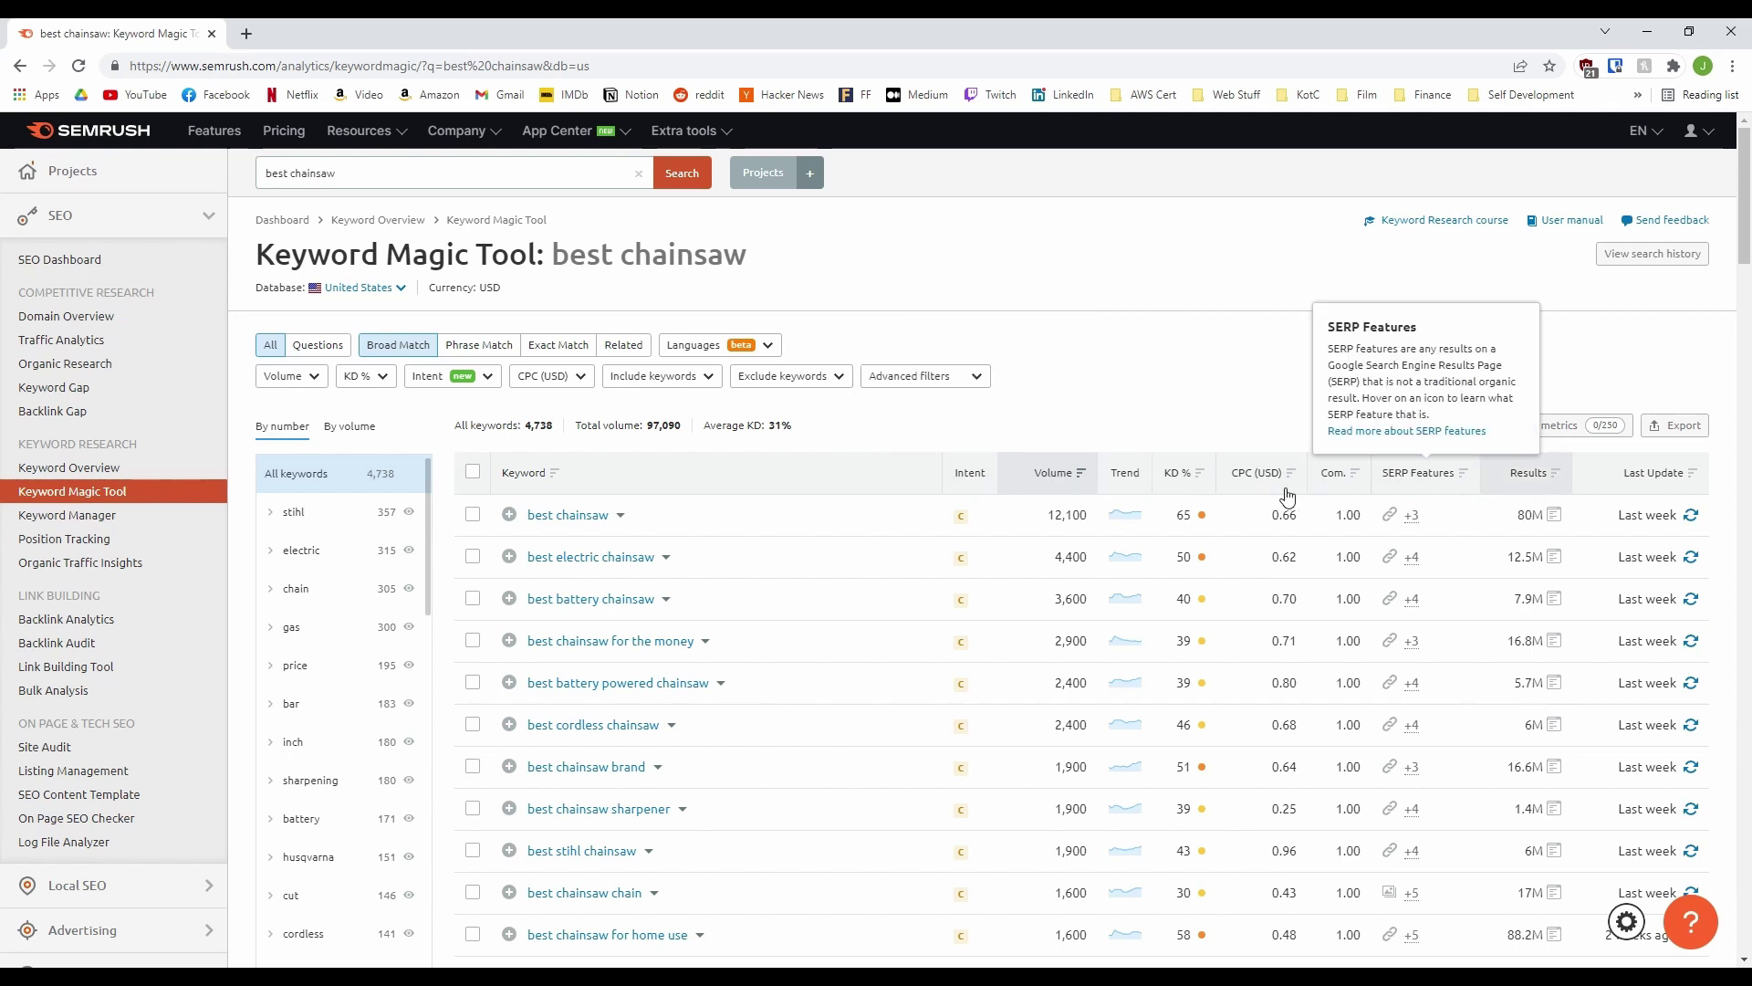
pyautogui.click(315, 379)
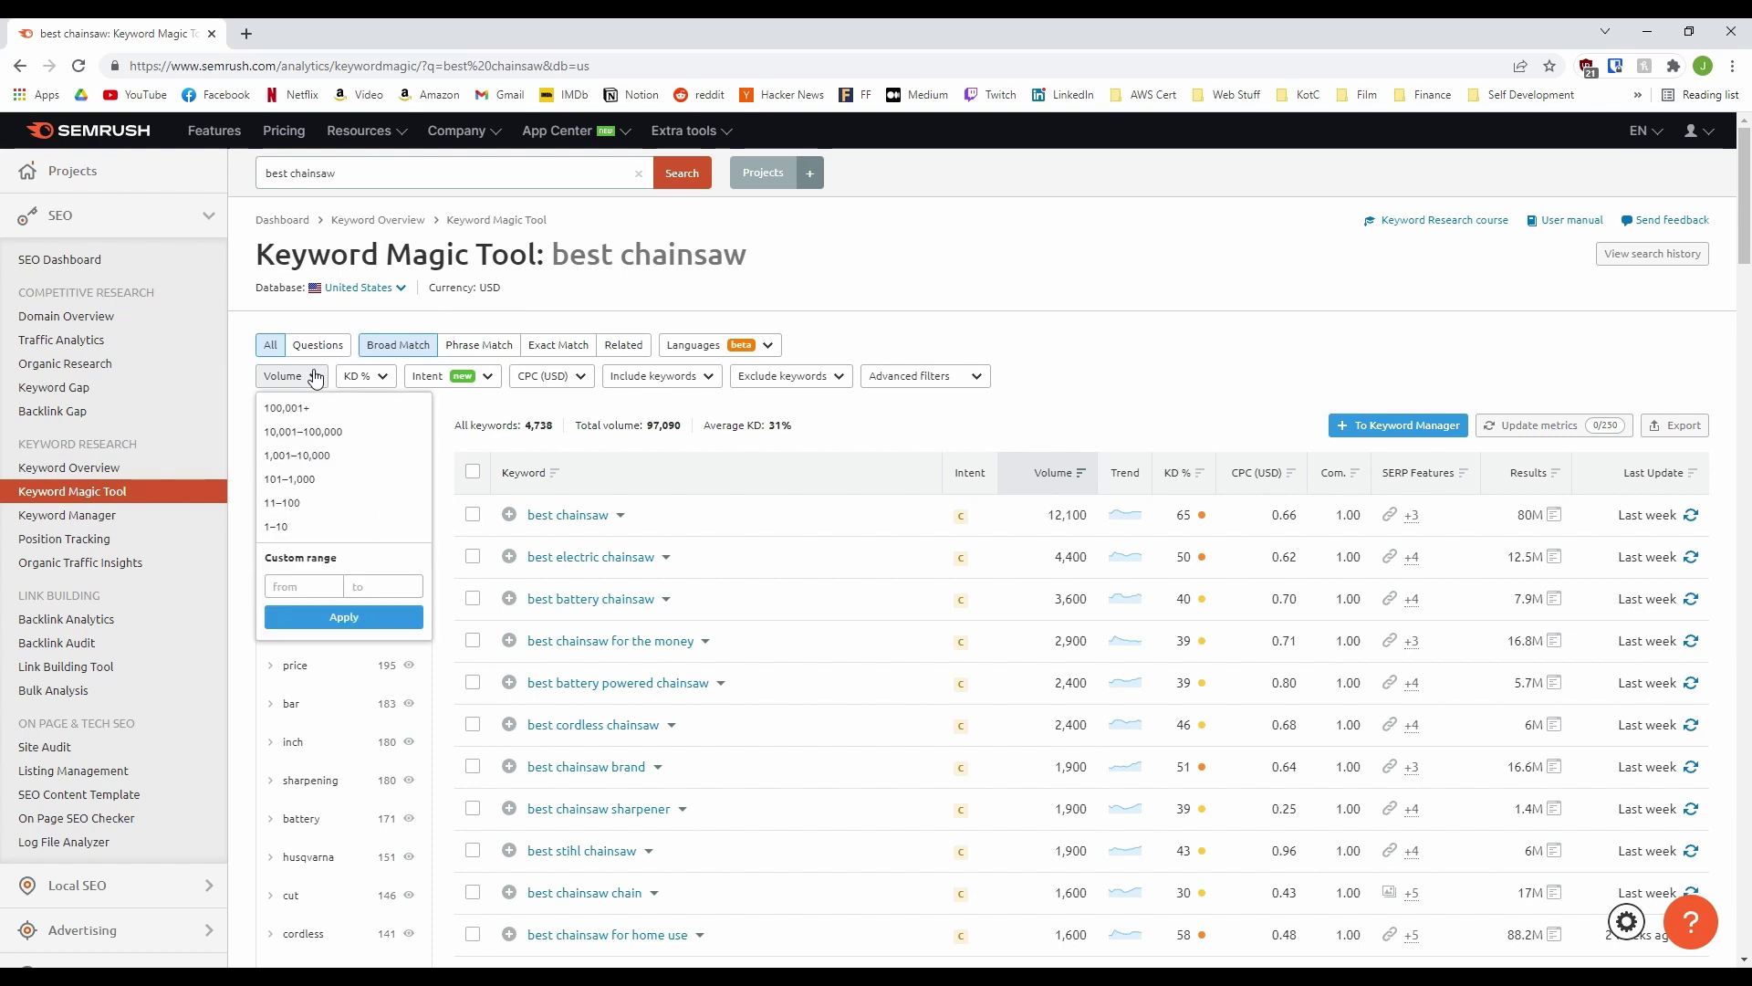
pyautogui.click(324, 587)
pyautogui.write('1000')
pyautogui.click(315, 615)
# Limit keyword difficulty to a custom 0–40% range, leaving 8 keywords.
pyautogui.click(403, 378)
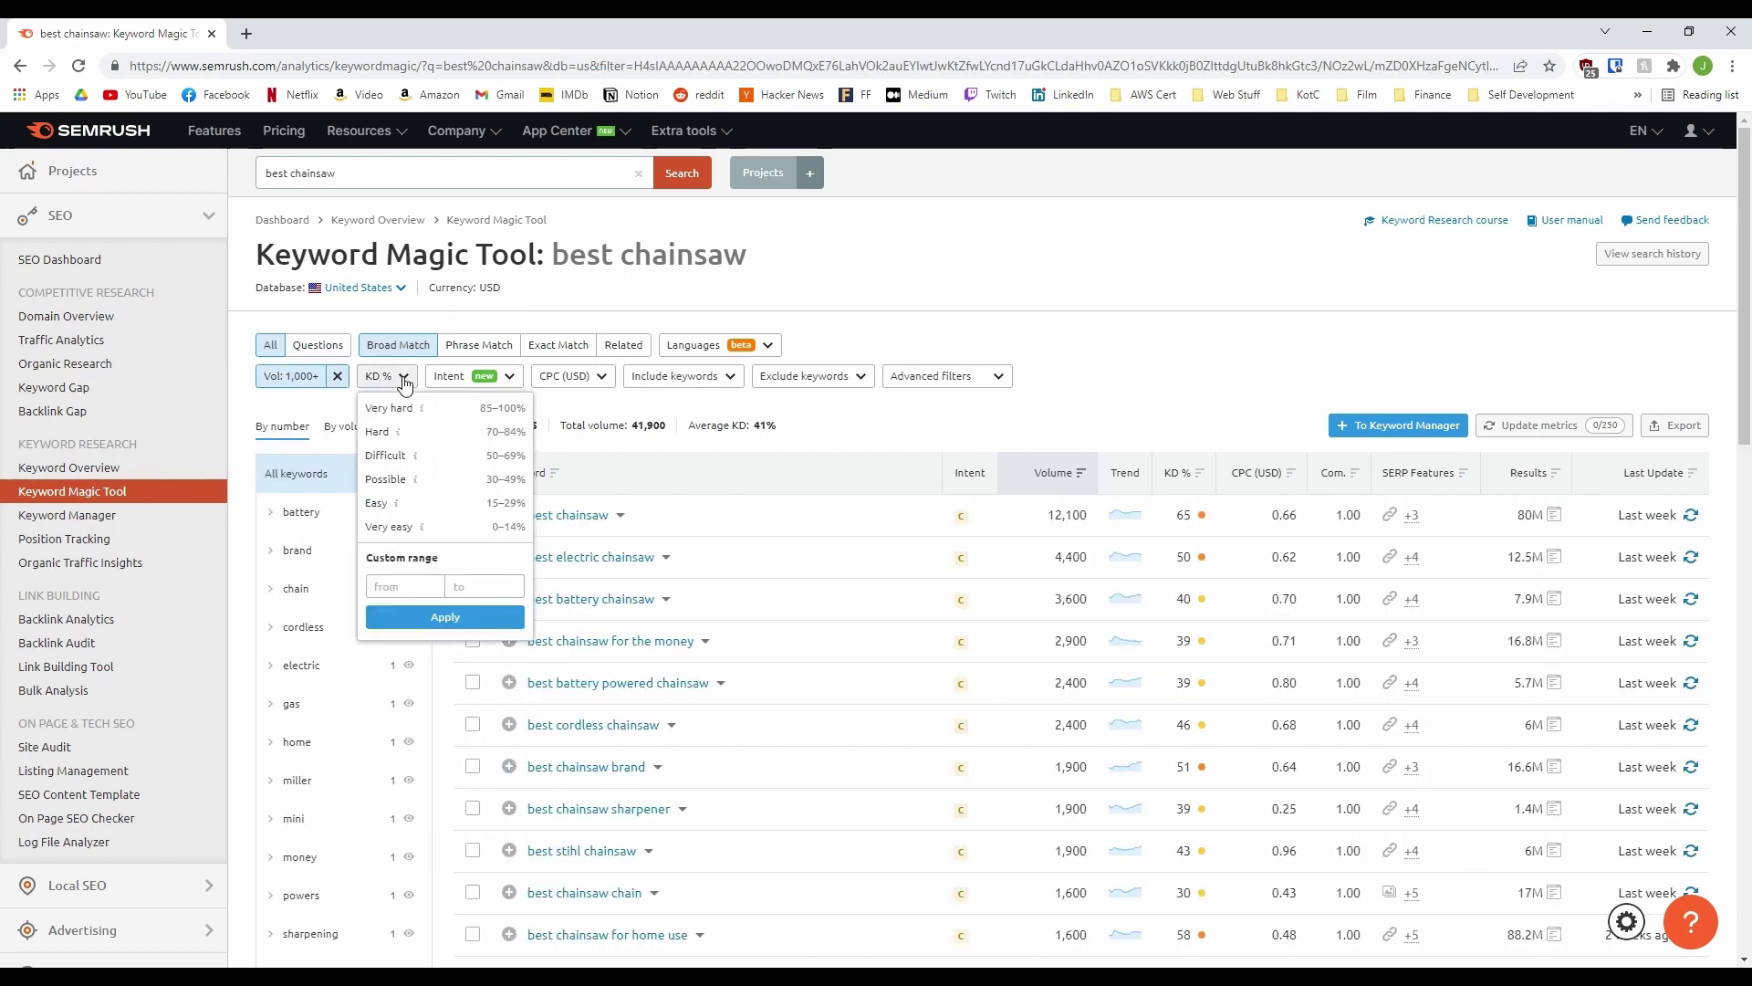
pyautogui.click(474, 589)
pyautogui.write('40')
pyautogui.click(449, 617)
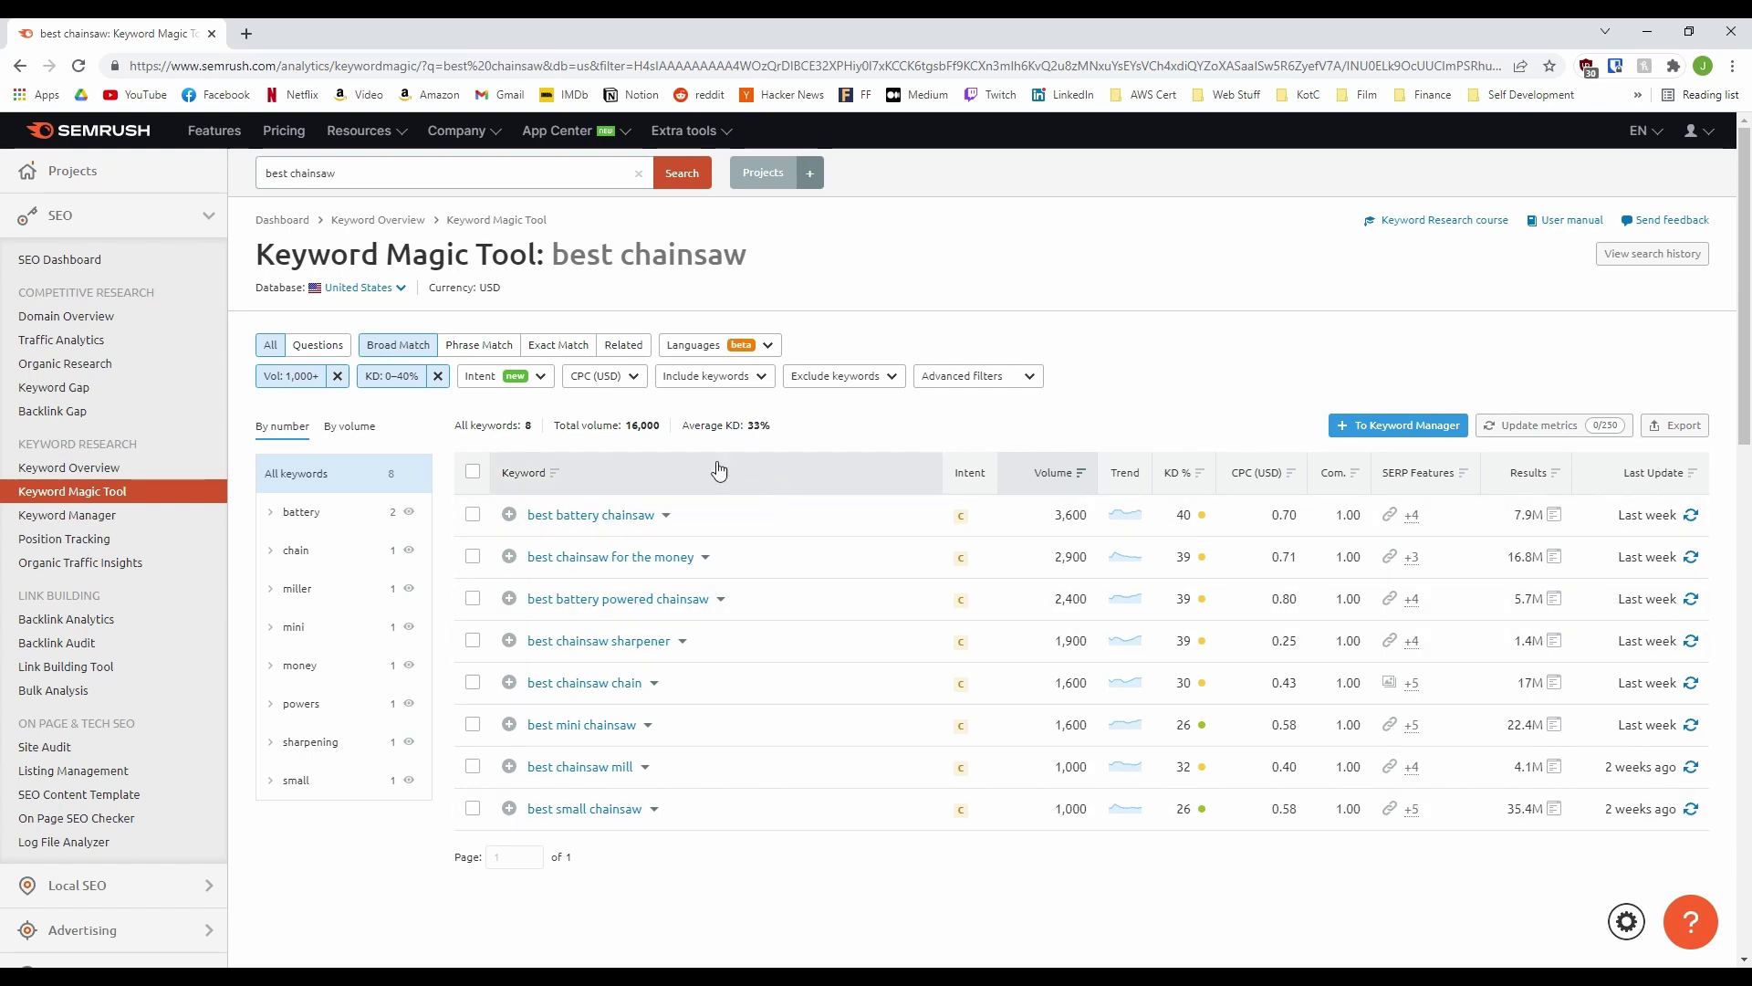
pyautogui.click(686, 644)
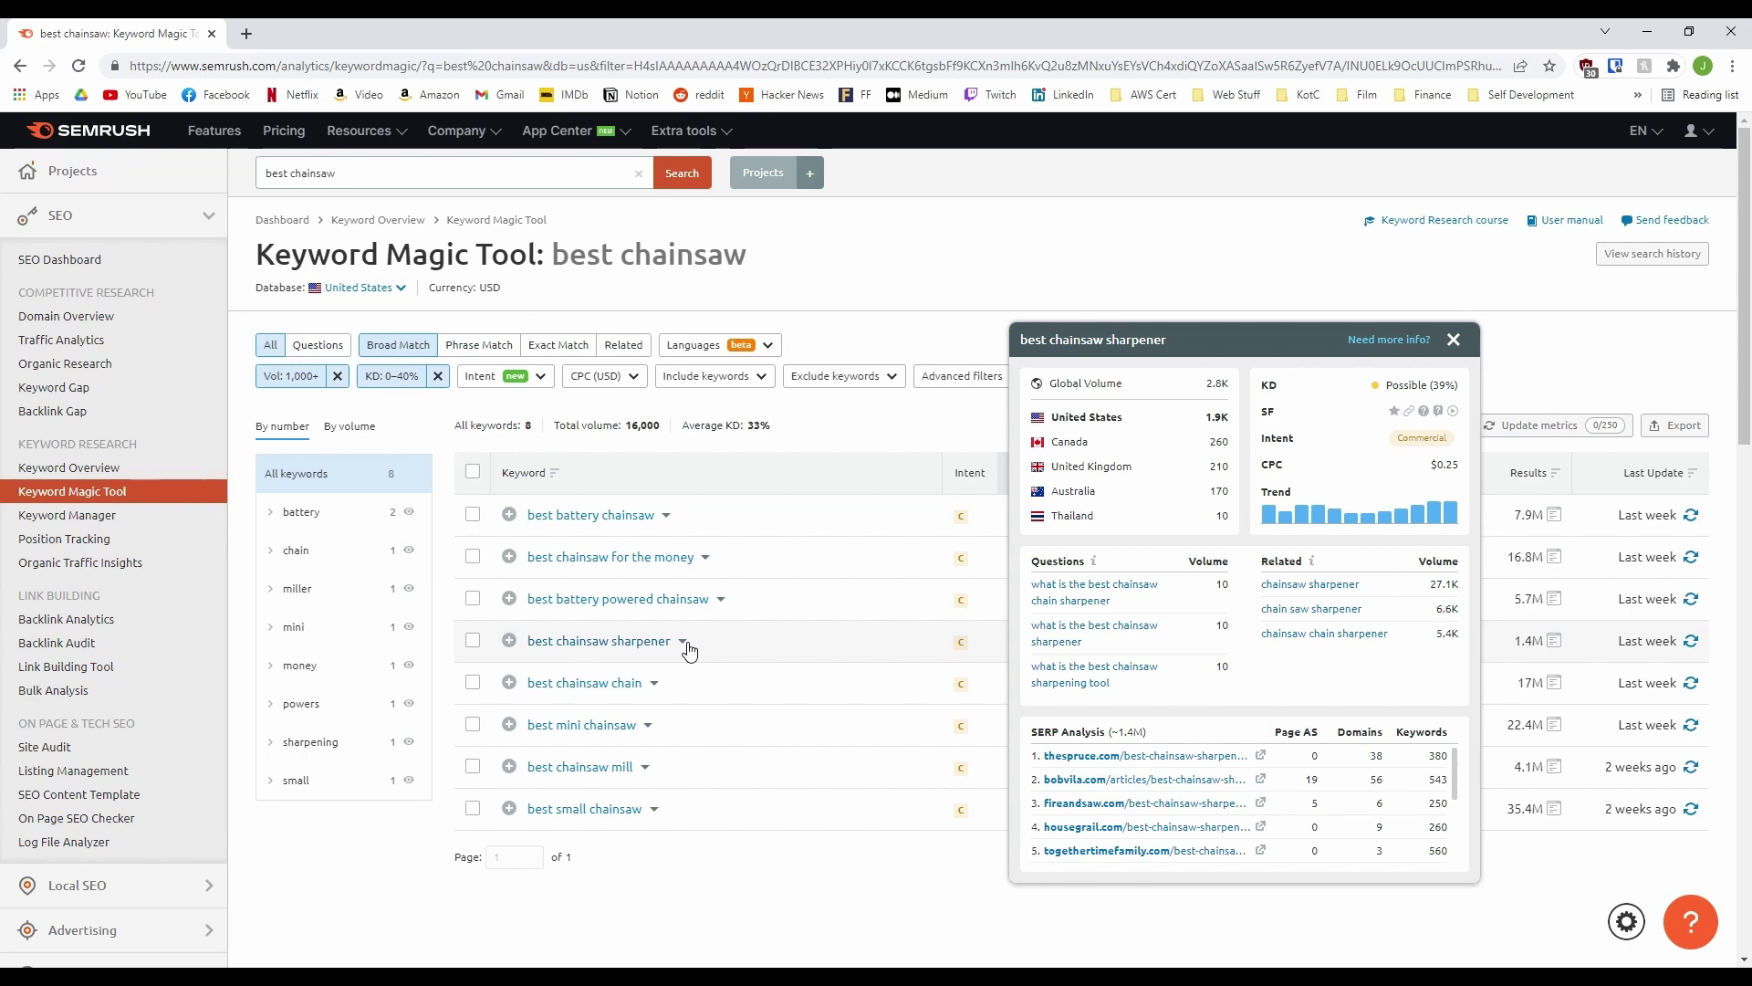
pyautogui.click(968, 317)
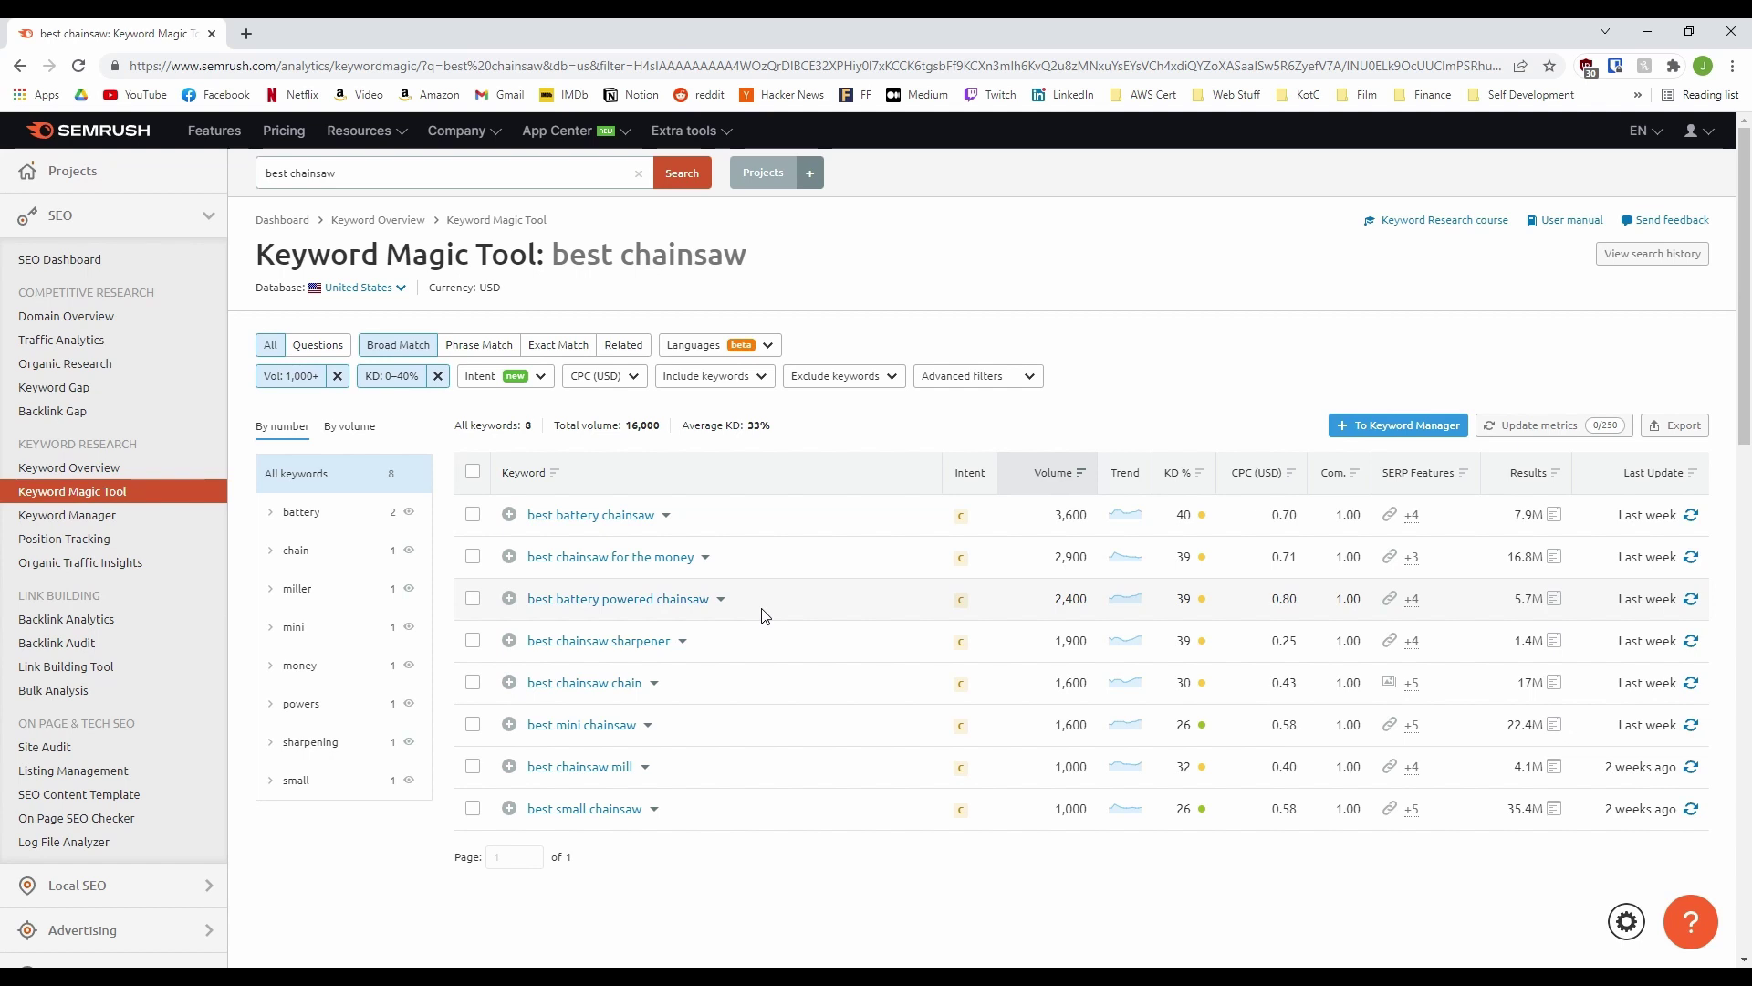
# Save all 8 filtered keywords to a new keyword list named 'Chainsaws'.
pyautogui.click(473, 475)
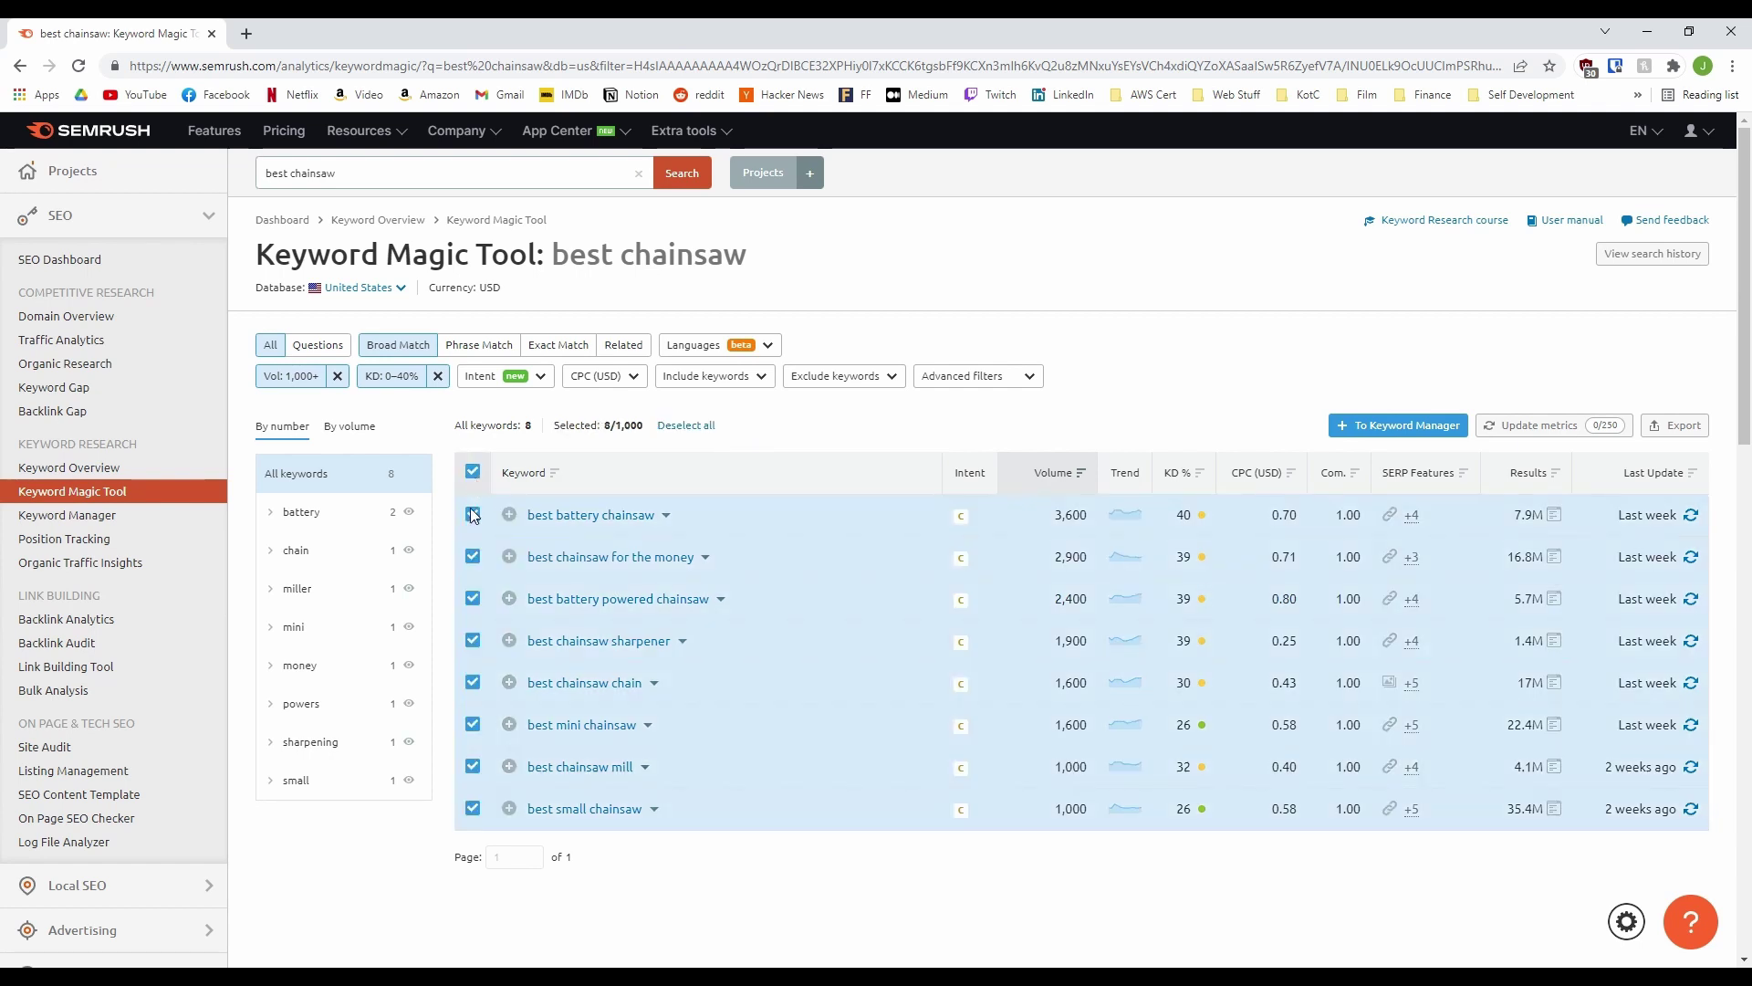
pyautogui.click(1350, 429)
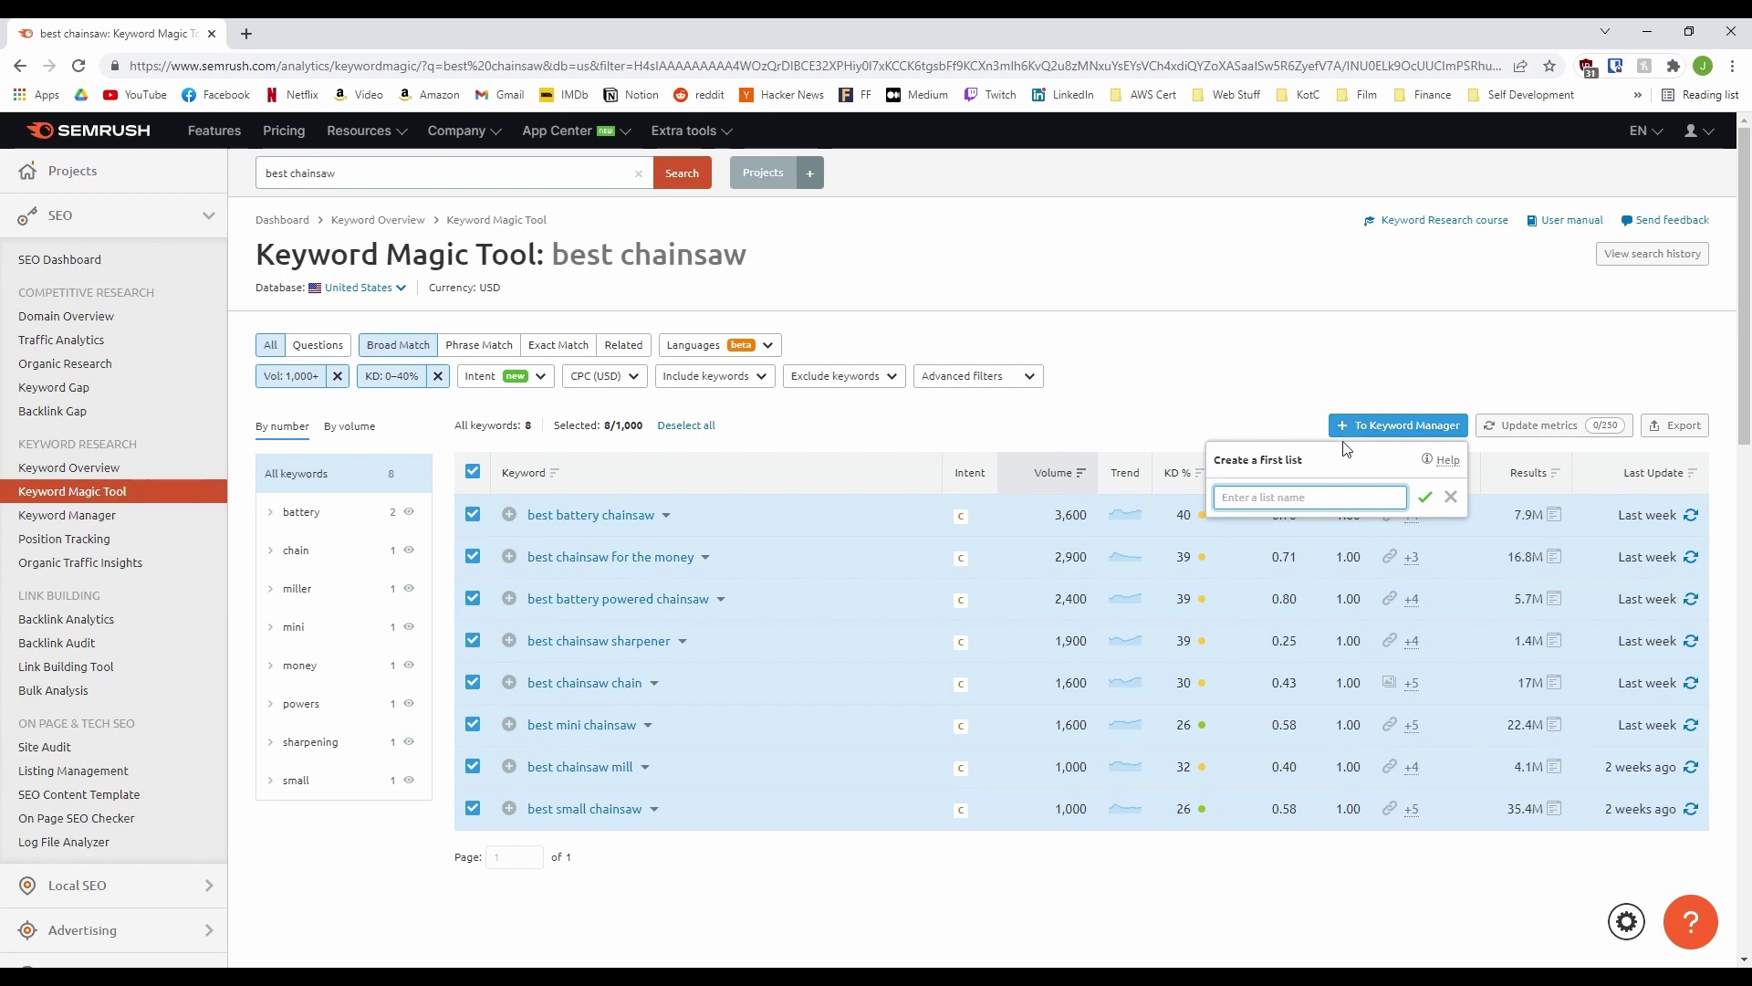
pyautogui.write('Chainsaws')
pyautogui.click(1425, 497)
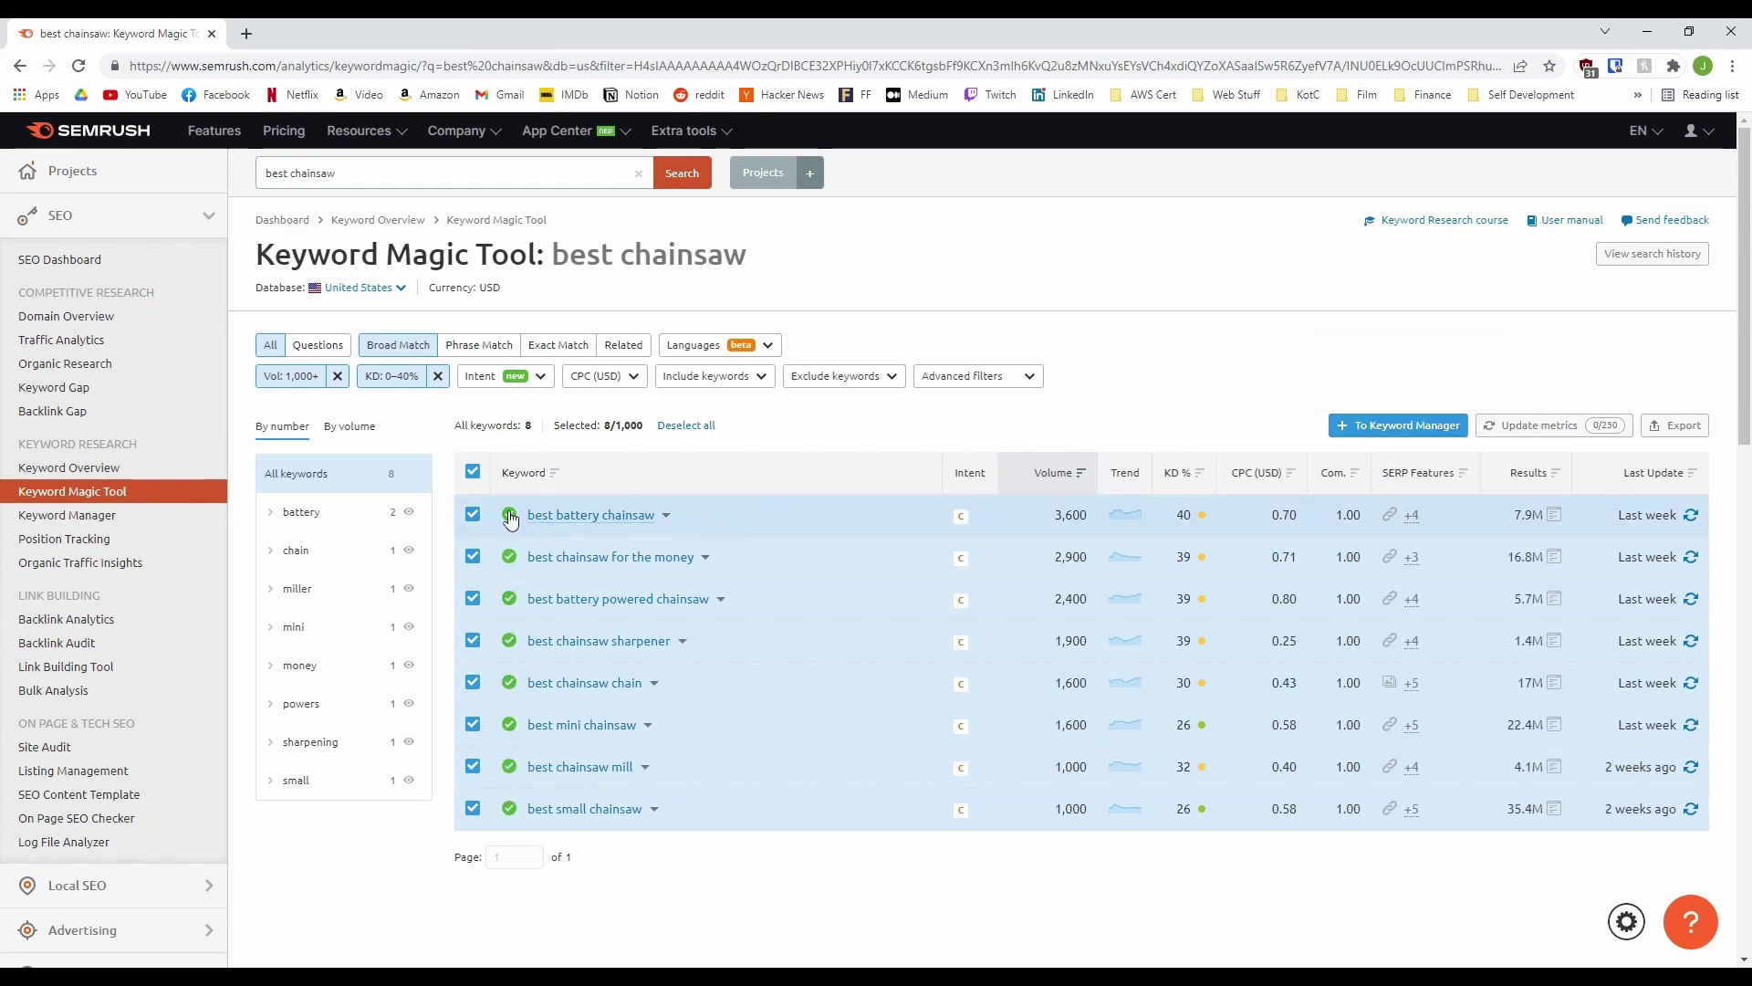
# Open the Chainsaws list in Keyword Manager and bring up chainsawlarry.com in a new tab.
pyautogui.click(110, 517)
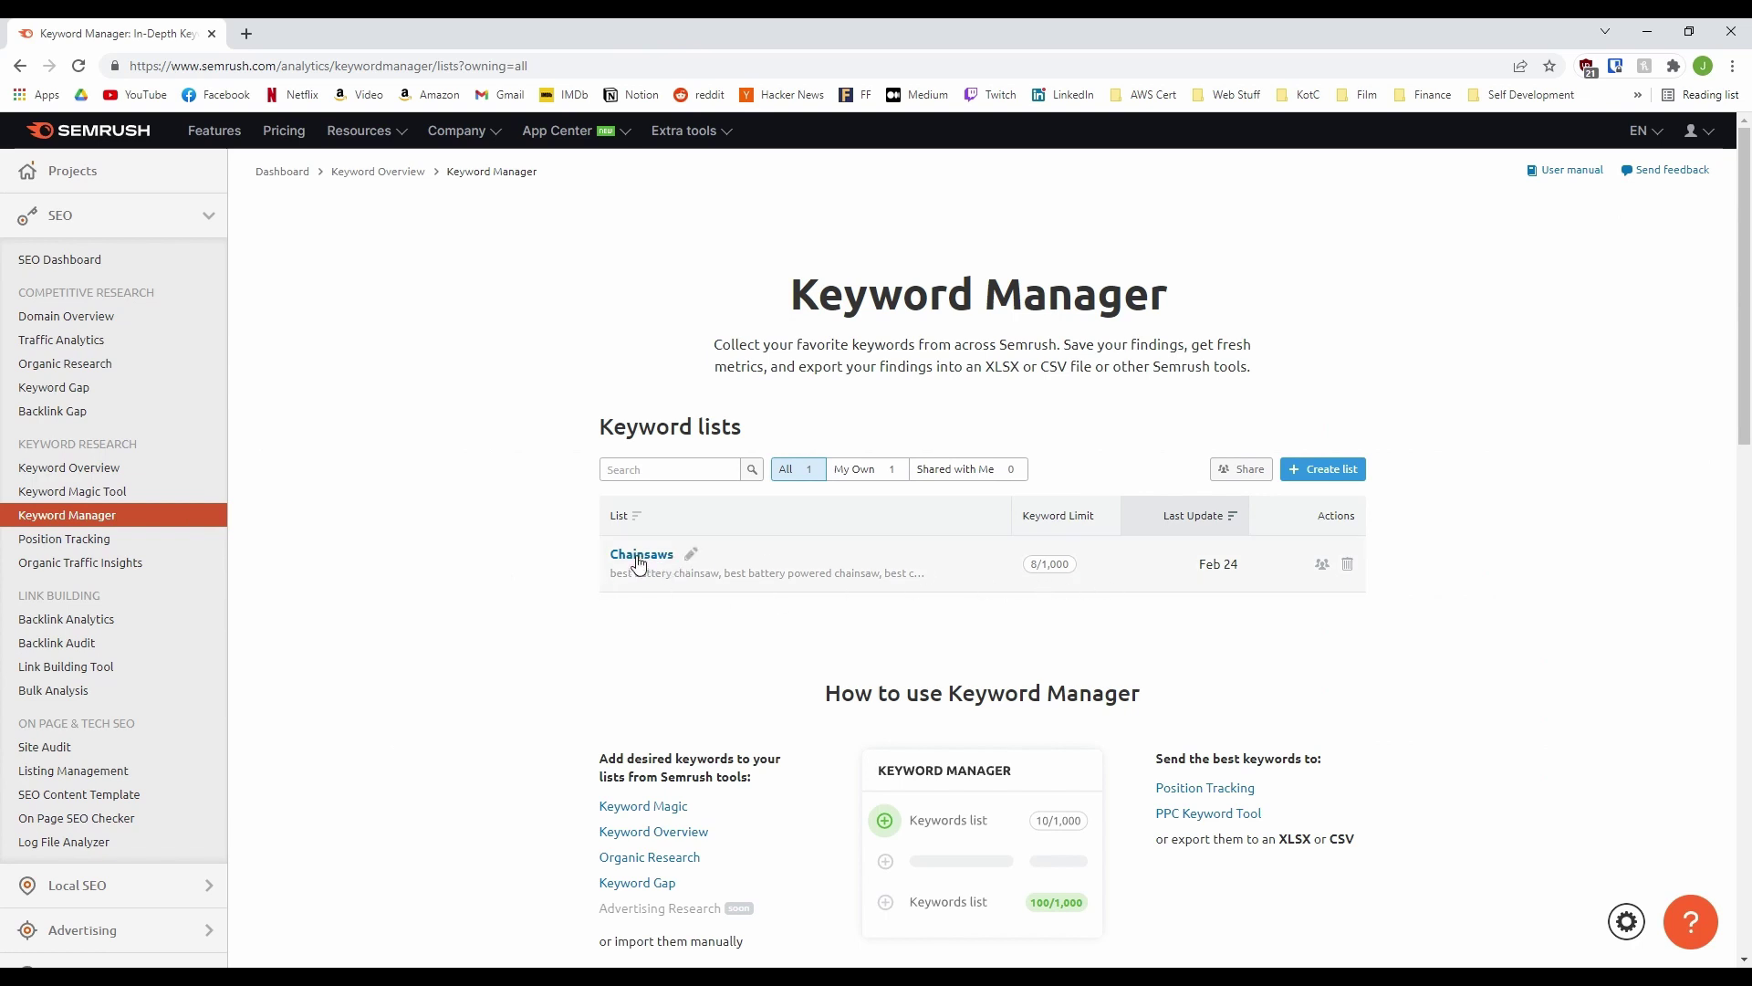
pyautogui.click(642, 554)
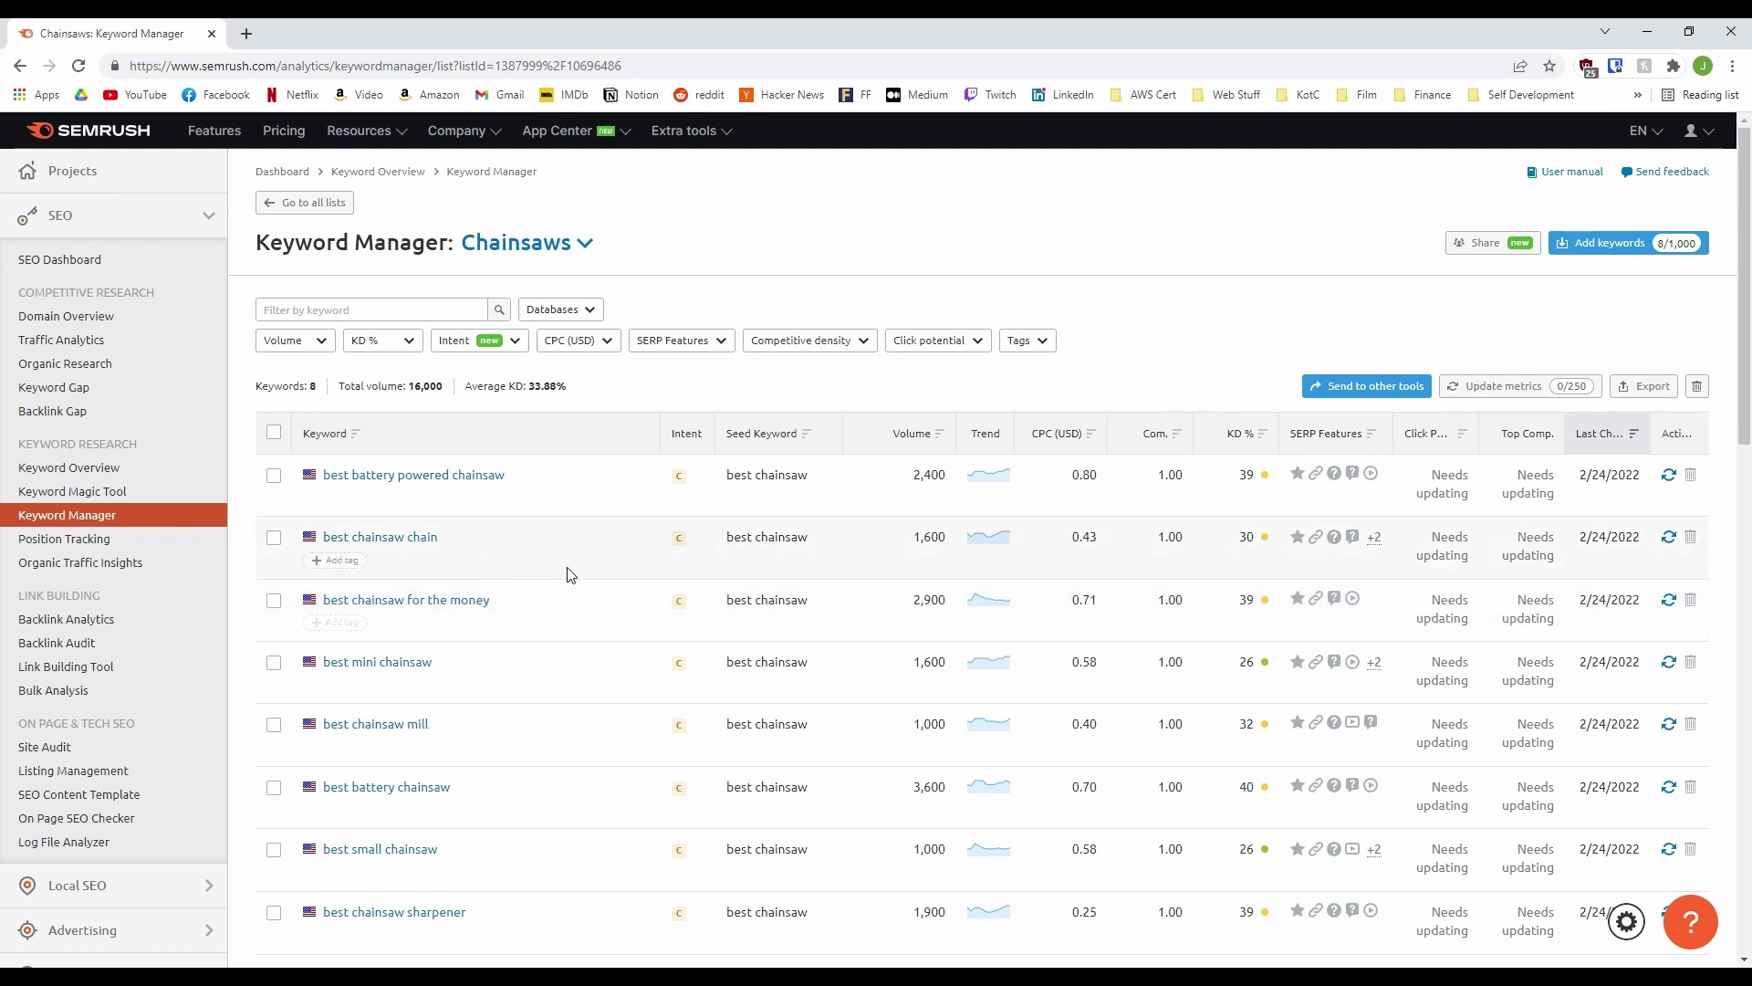
pyautogui.scroll(-1, 571, 584)
pyautogui.scroll(1, 821, 824)
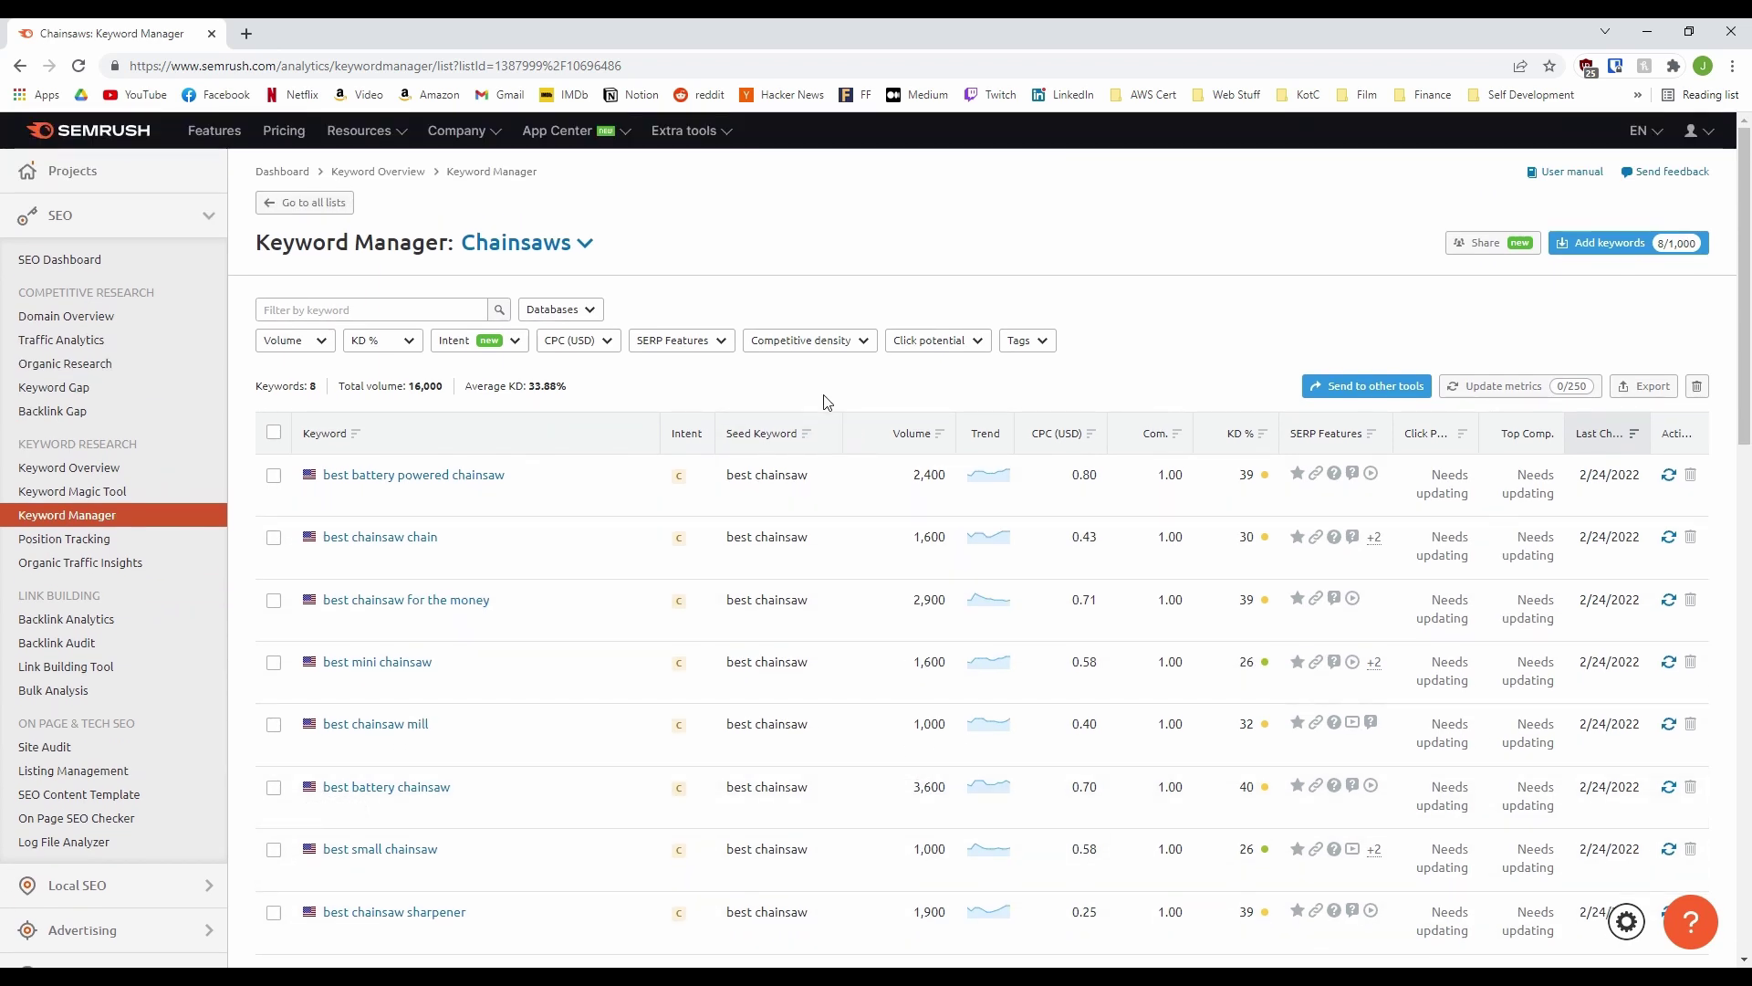
pyautogui.click(329, 33)
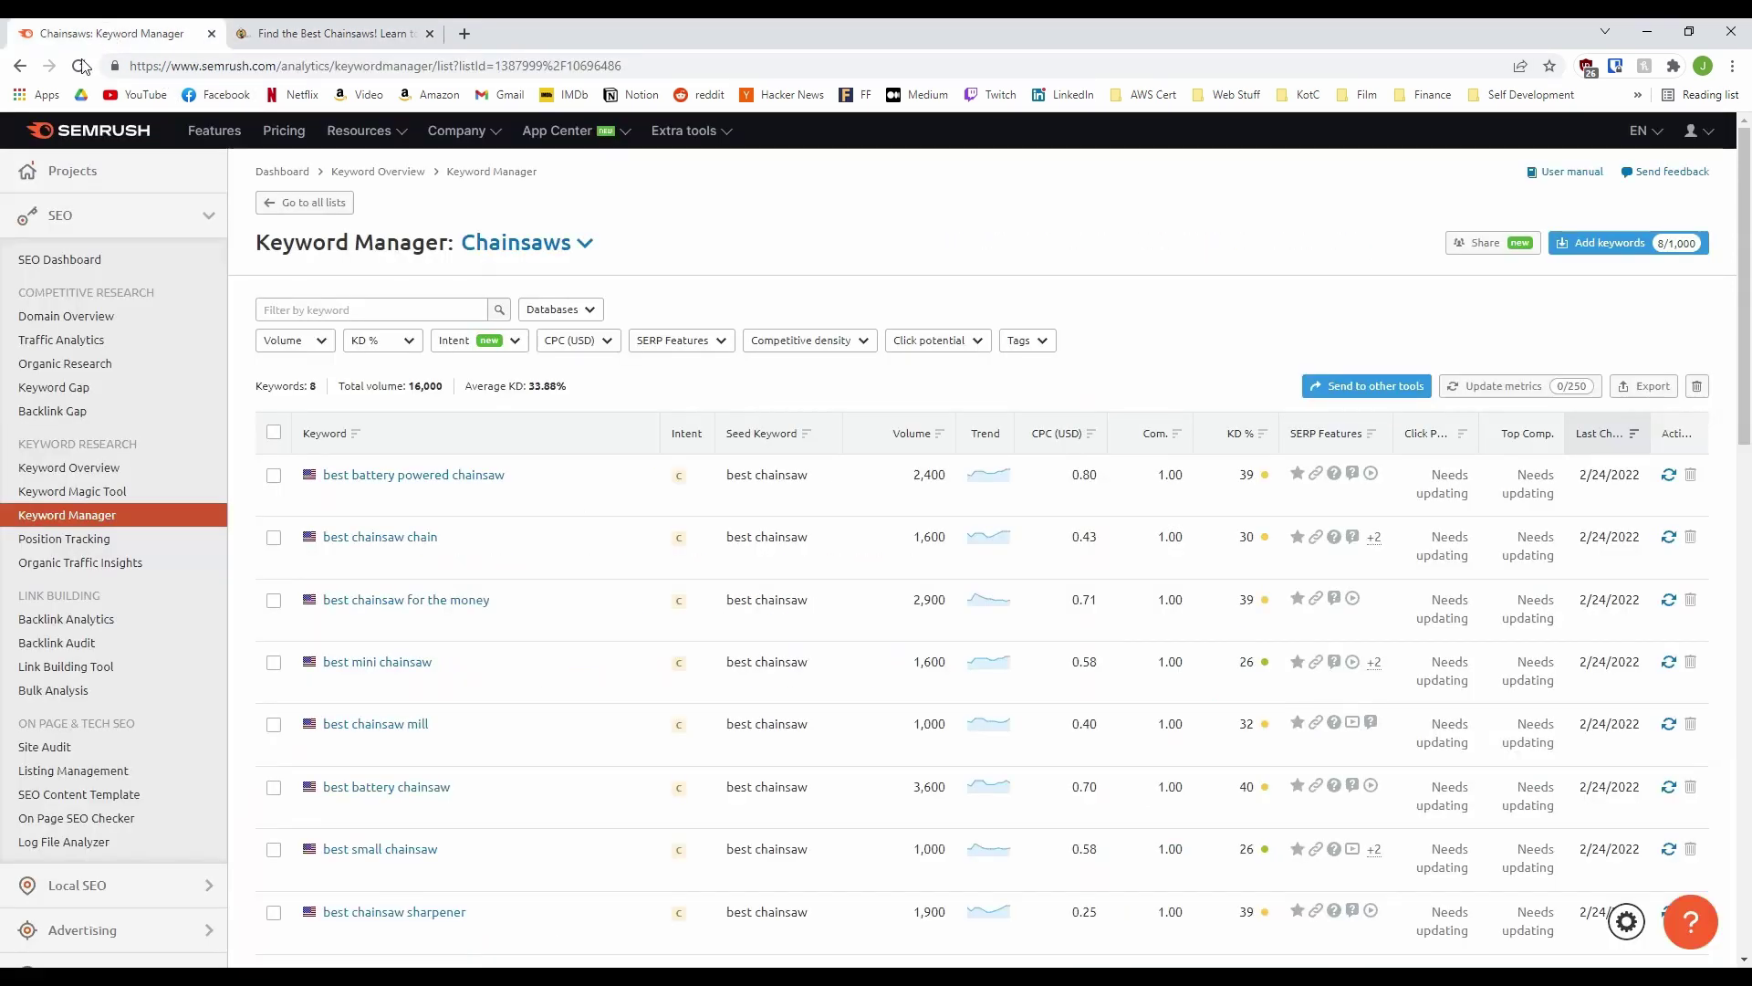
# Switch back to the Semrush tab showing the Chainsaws Keyword Manager list.
pyautogui.click(146, 33)
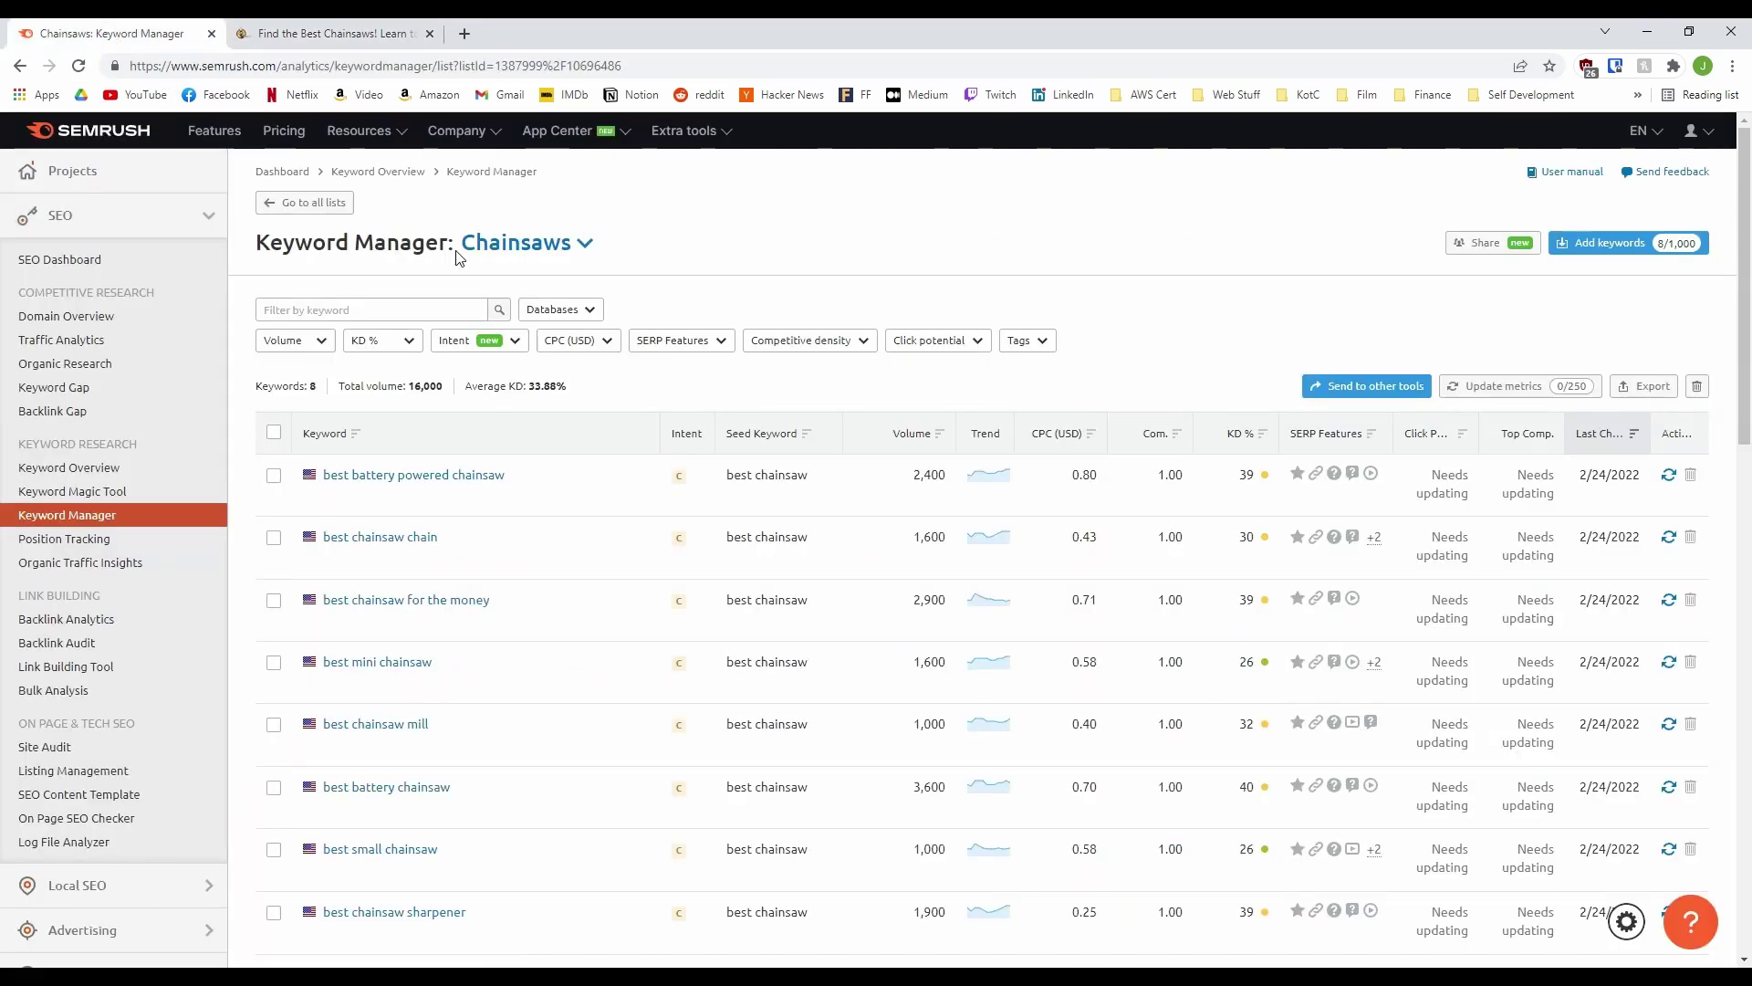
# Run a Domain Overview for the pasted chainsawlarry.com address.
pyautogui.click(101, 316)
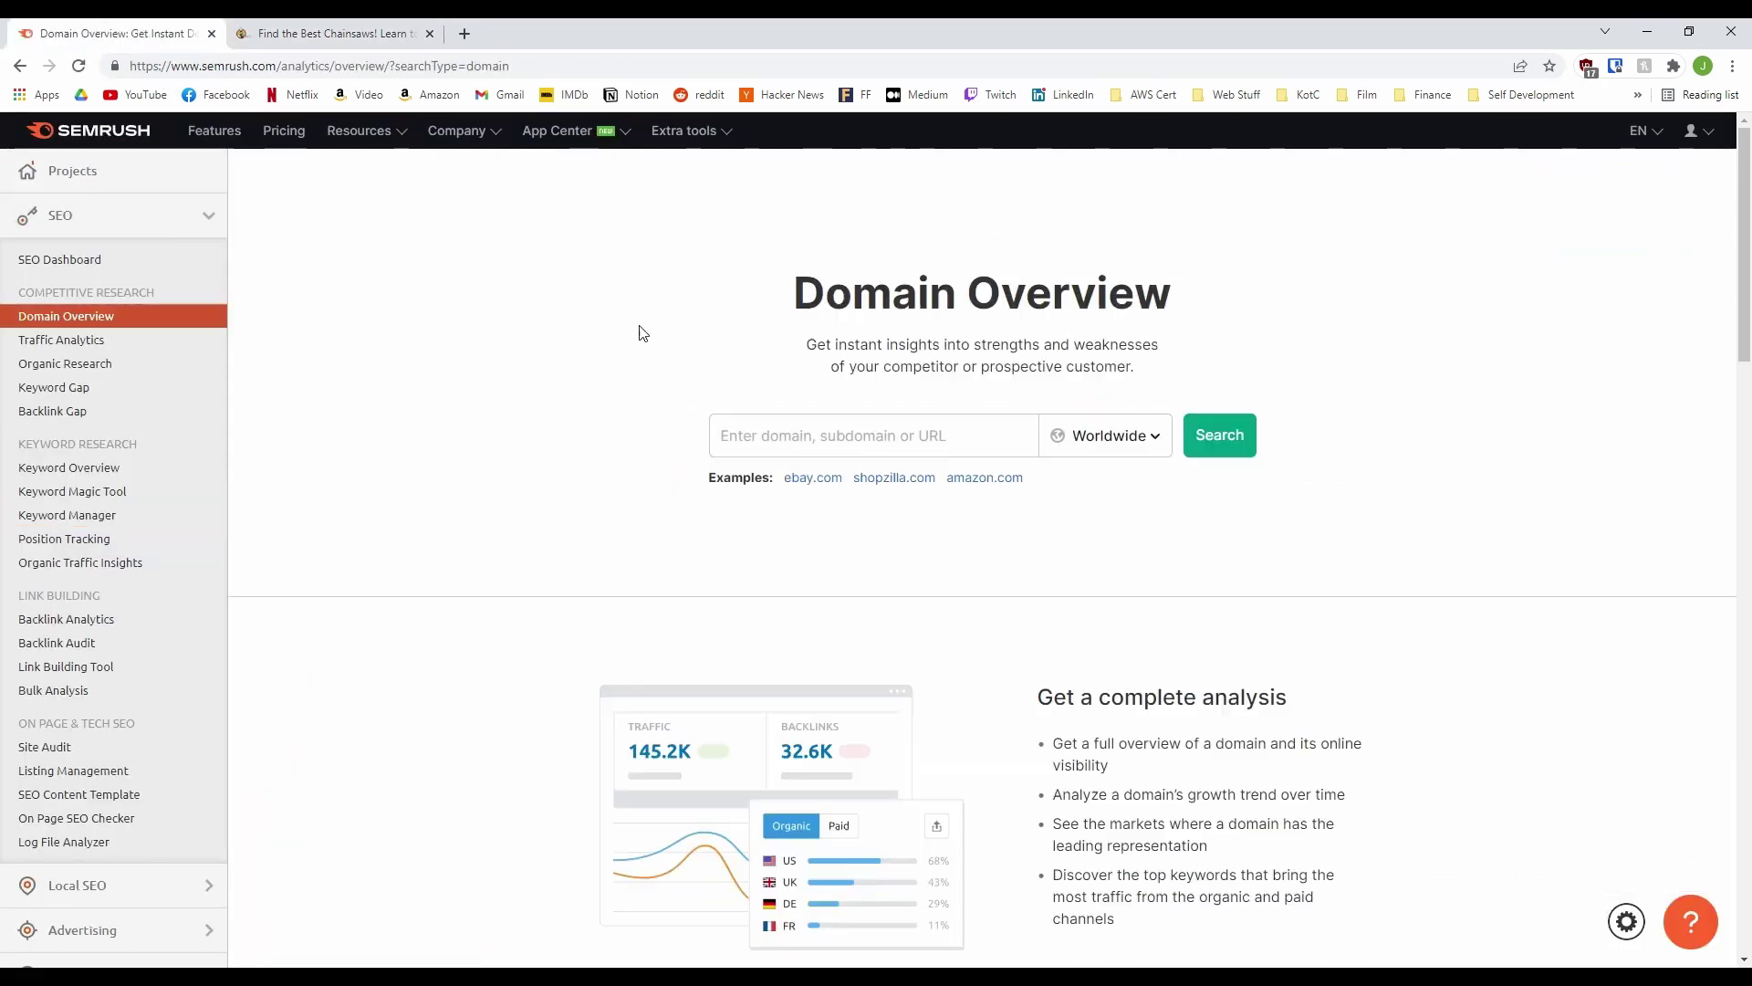
pyautogui.click(772, 447)
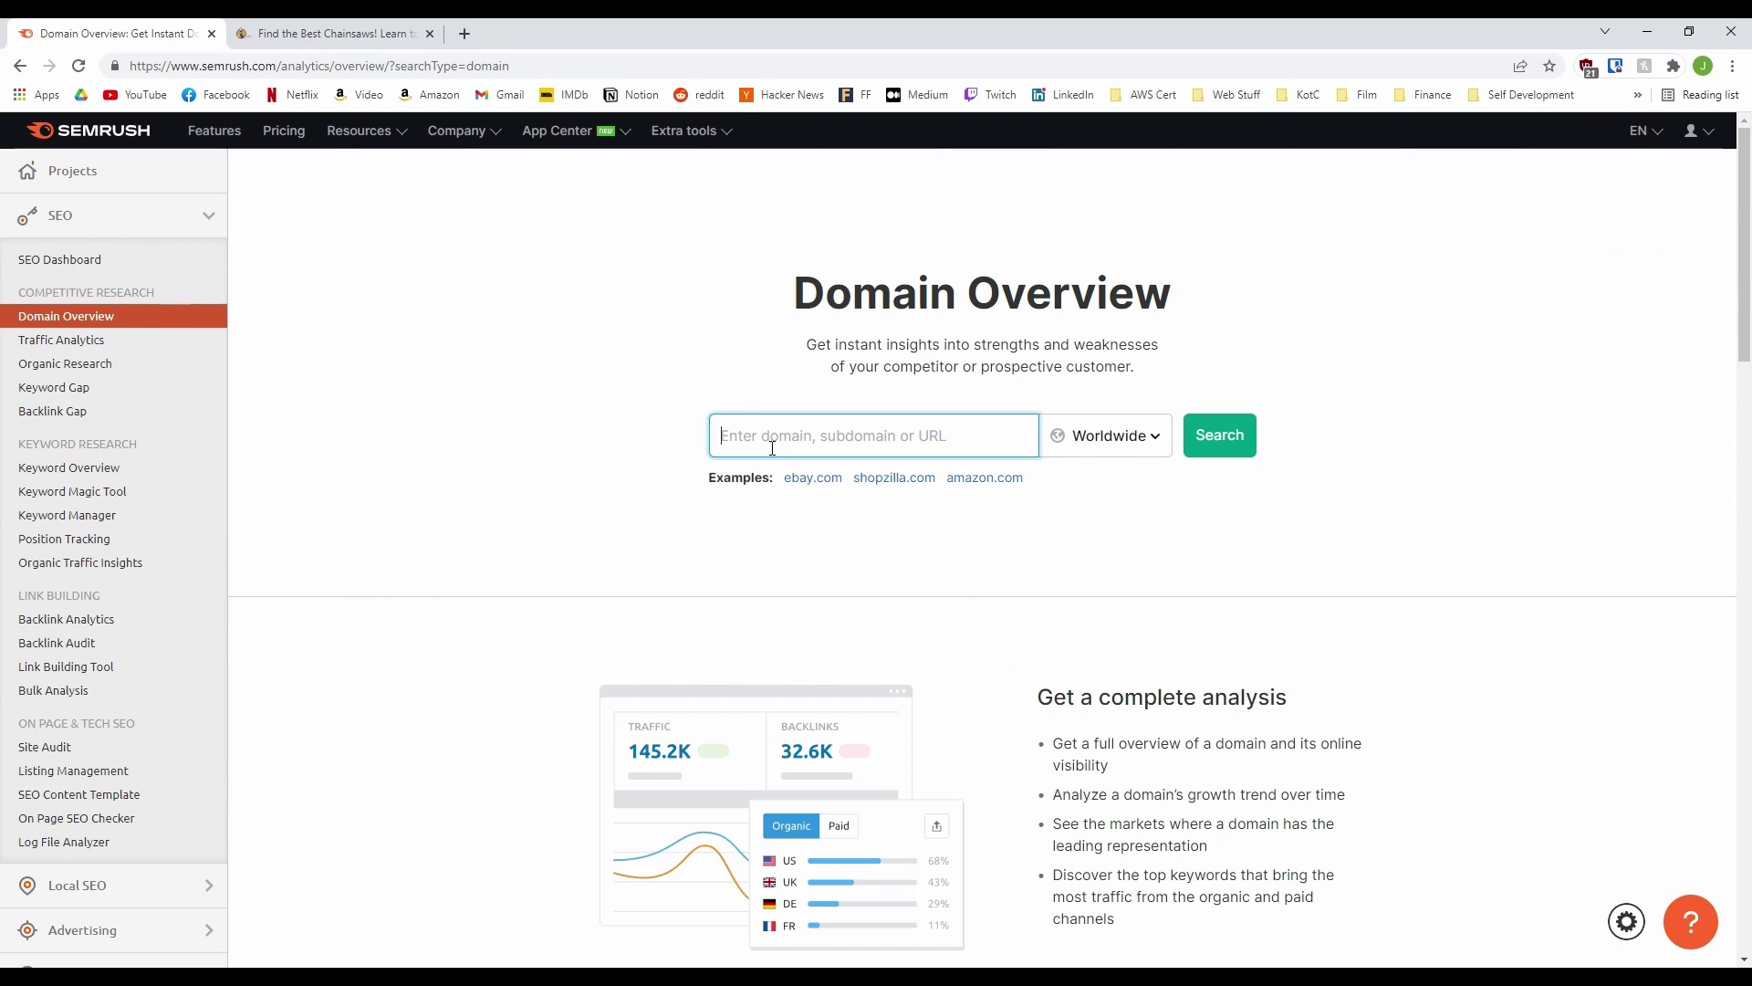
pyautogui.write('https://chainsawlarry.com/')
pyautogui.click(1203, 427)
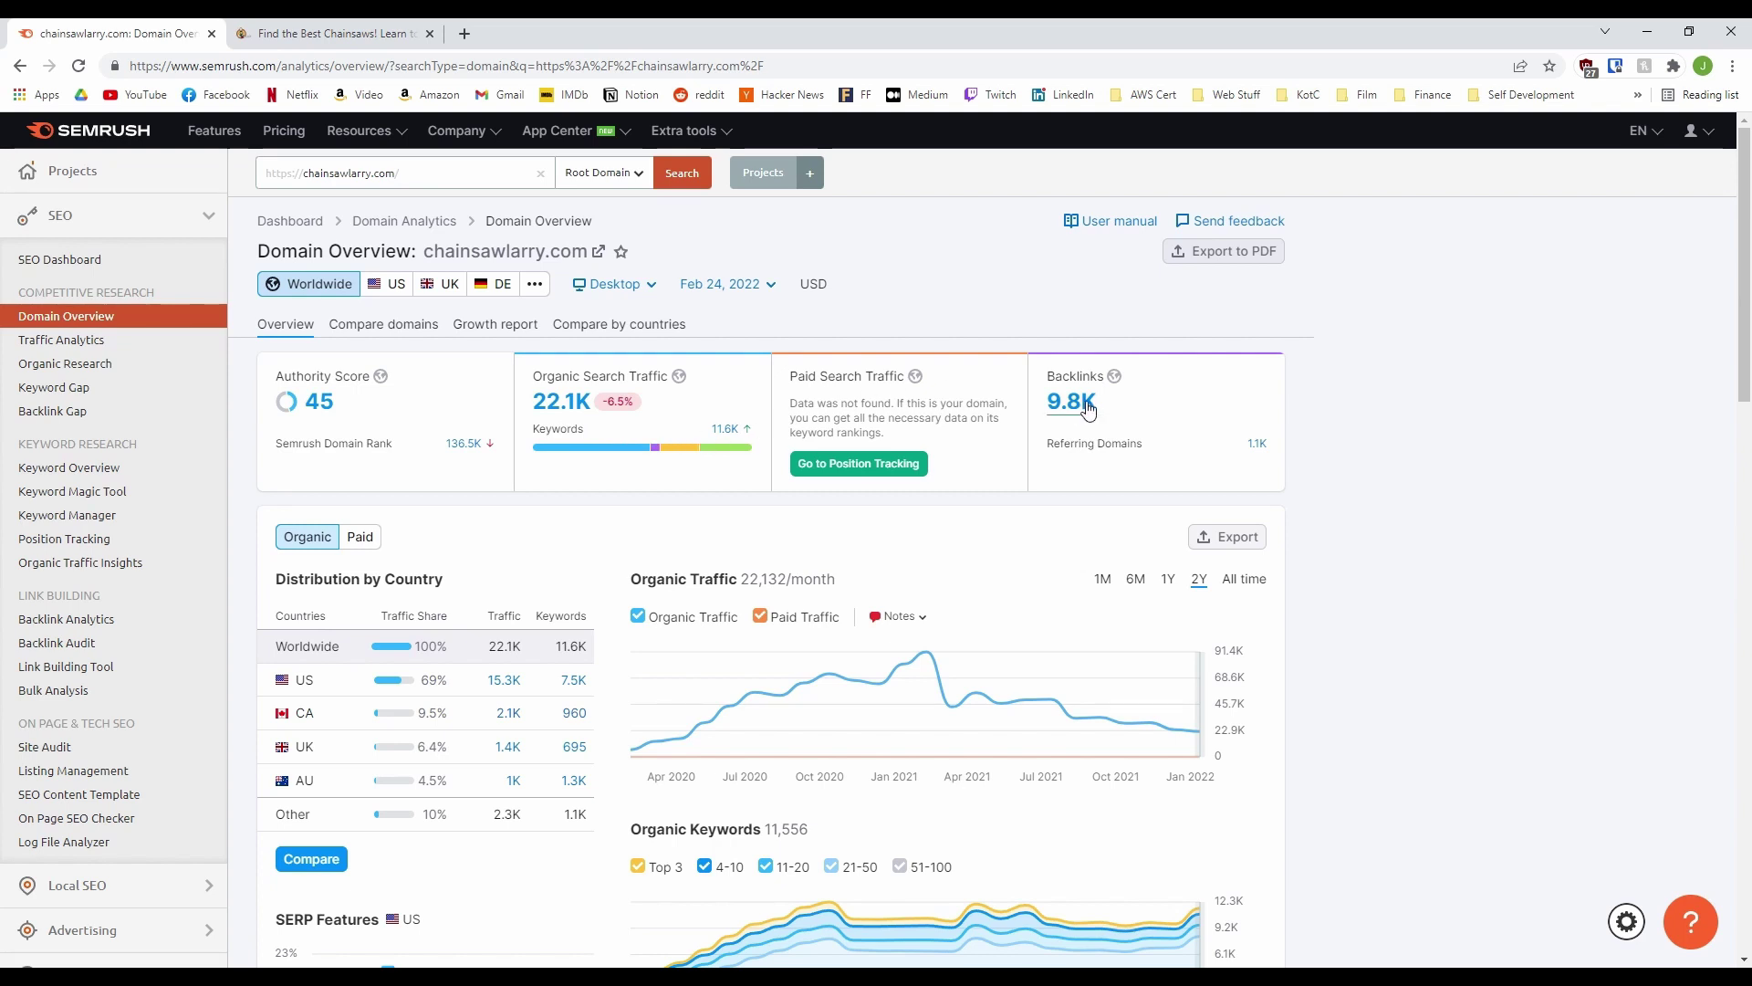
# Review the overview's 22.1K traffic, 9.8K backlinks and Top Organic Keywords section.
pyautogui.scroll(-1, 625, 524)
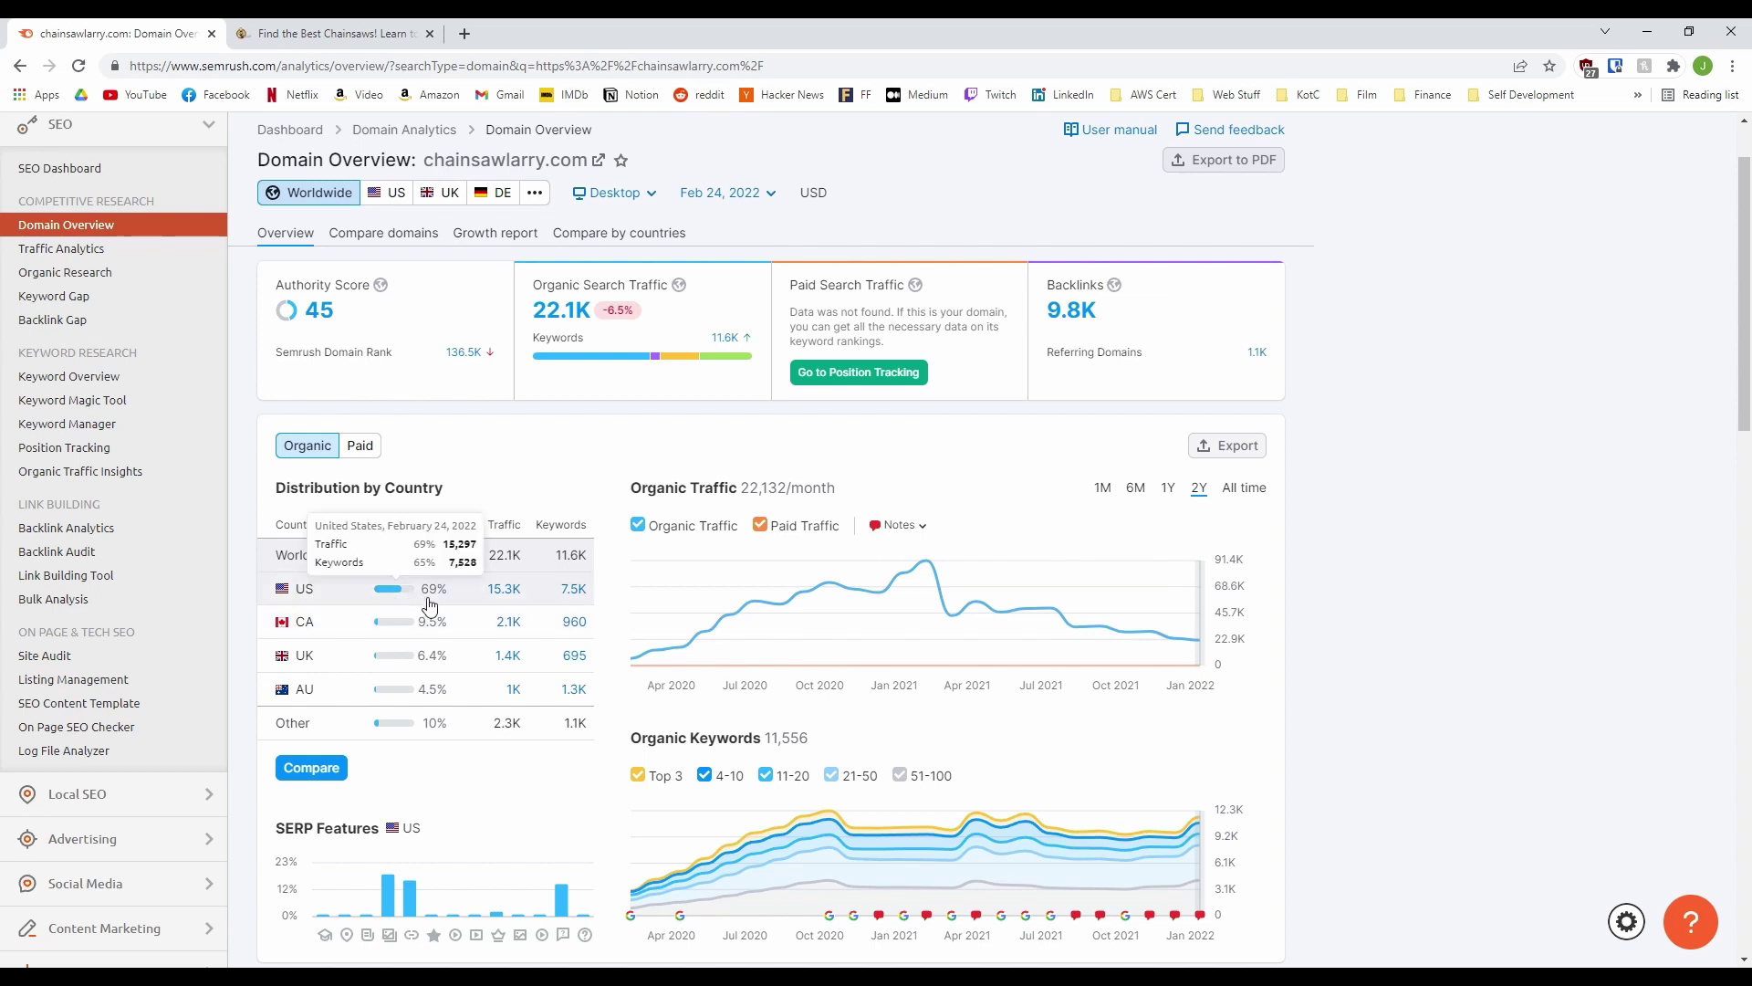
pyautogui.scroll(-1, 405, 612)
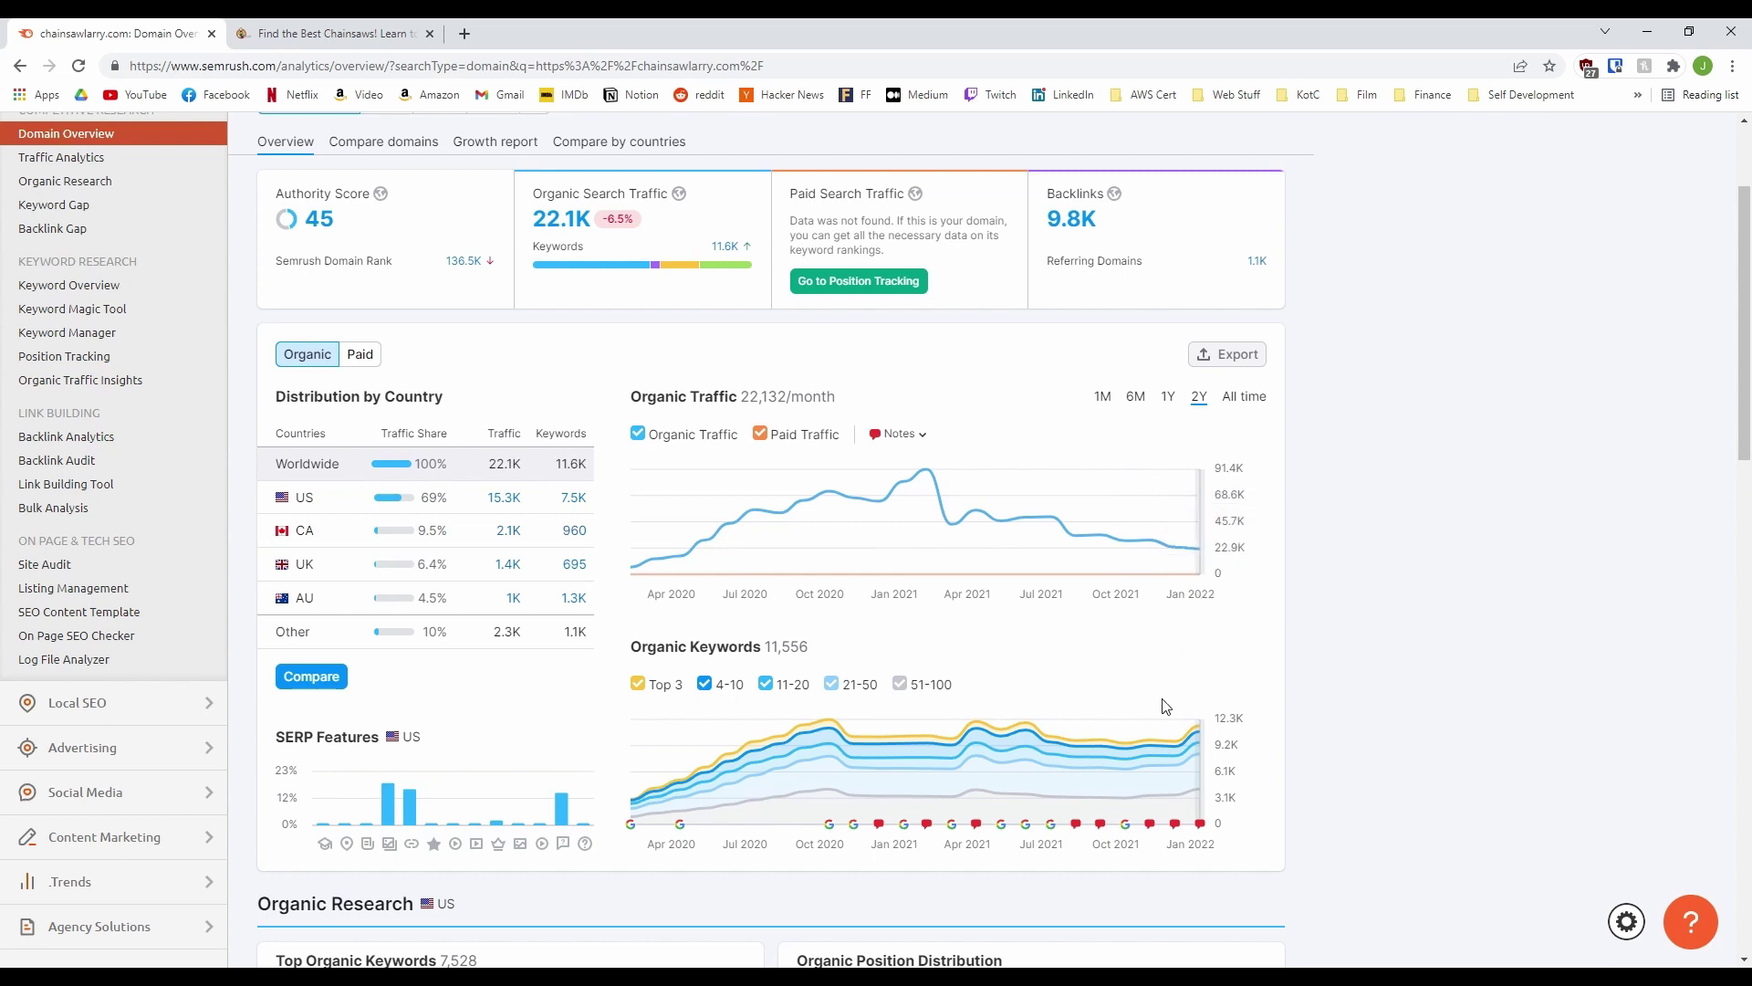
pyautogui.scroll(-7, 1355, 620)
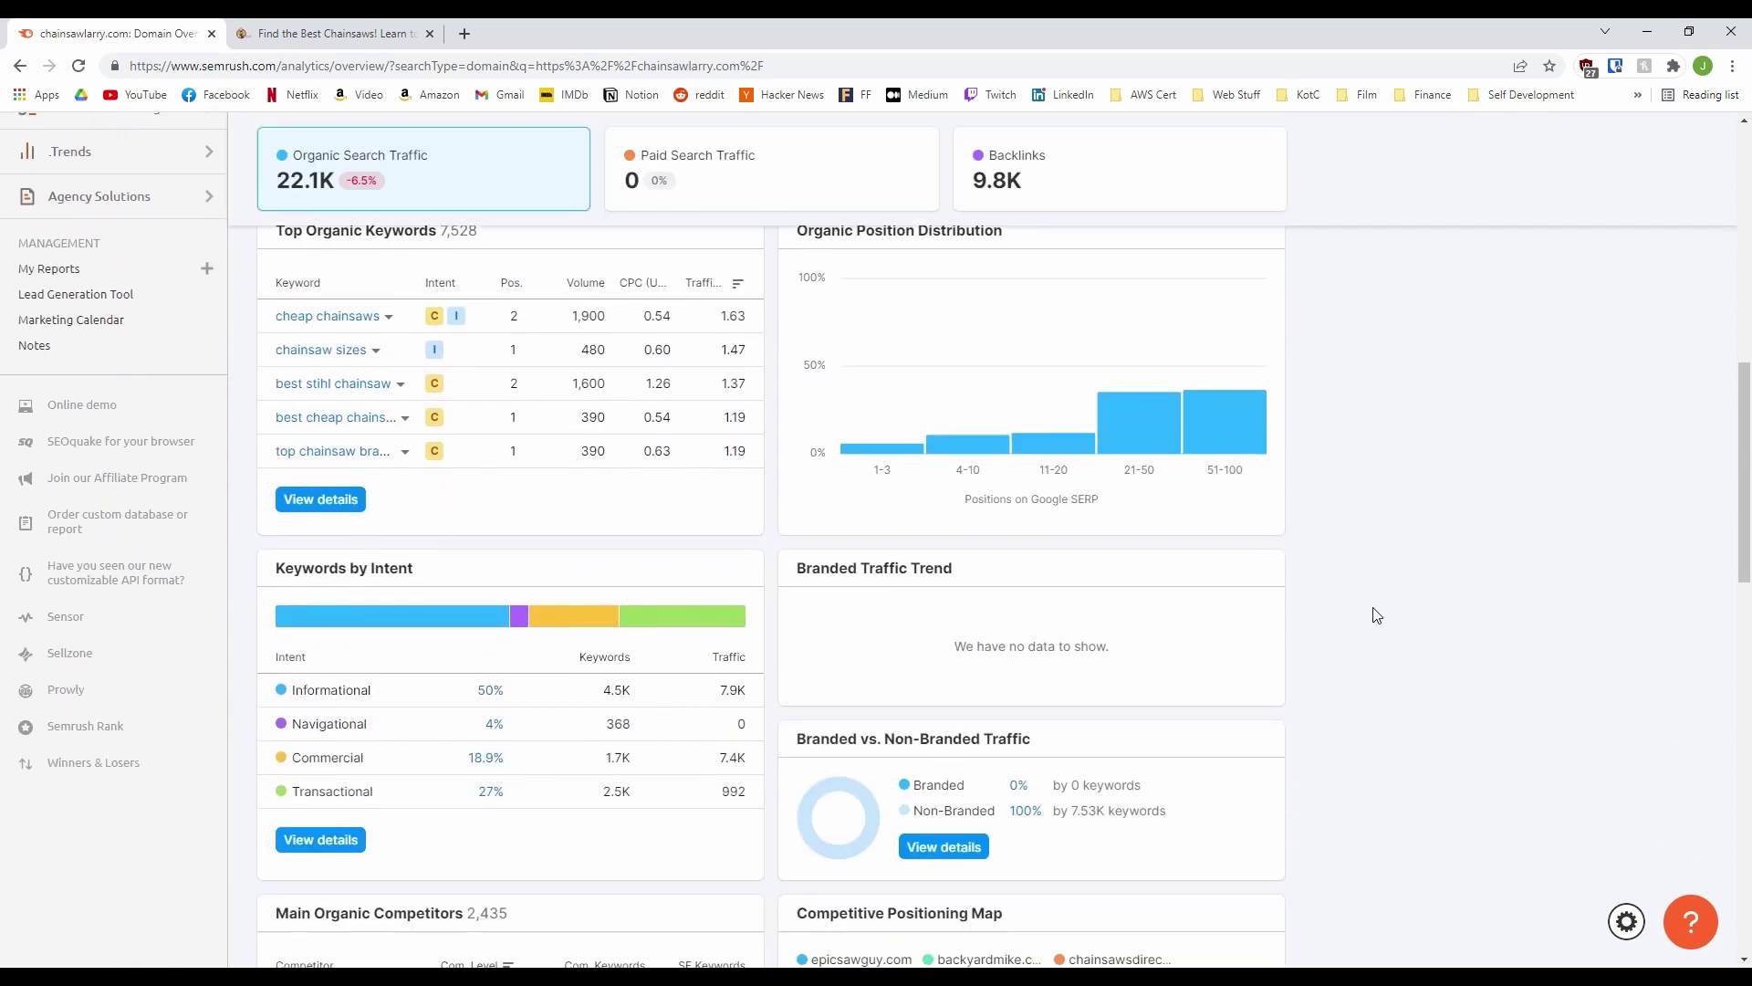
pyautogui.scroll(1, 1374, 615)
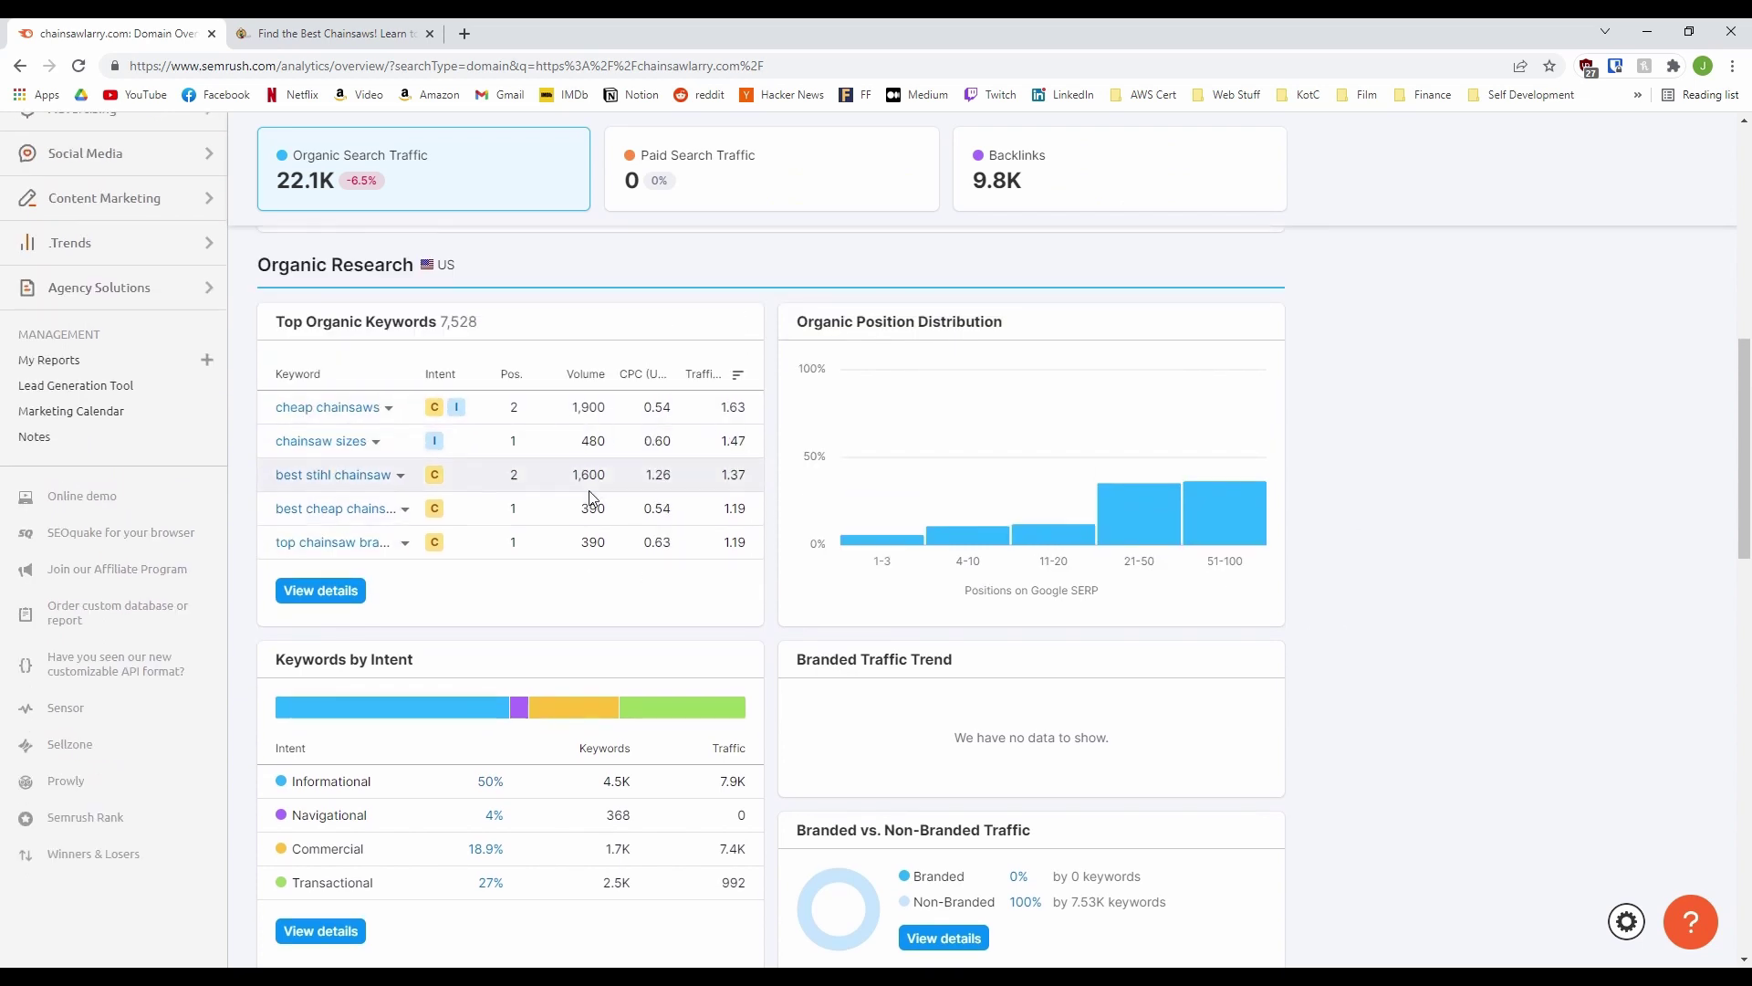
pyautogui.moveTo(1163, 529)
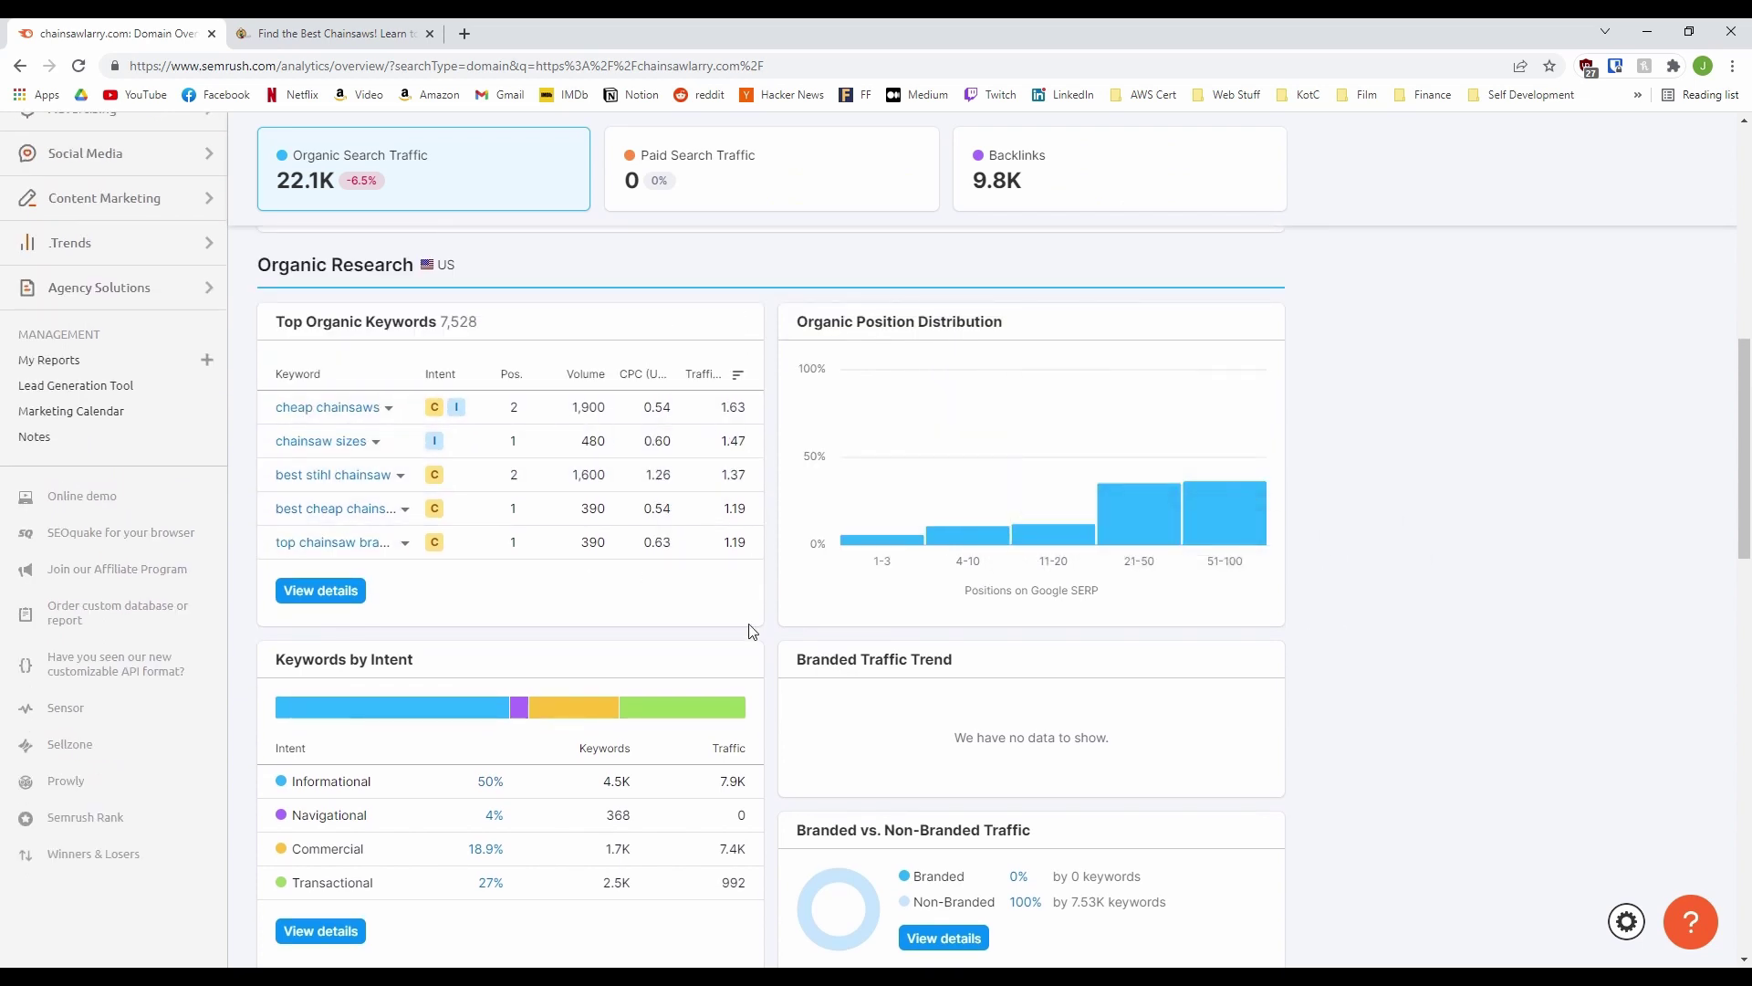
pyautogui.moveTo(589, 724)
pyautogui.scroll(-6, 1308, 676)
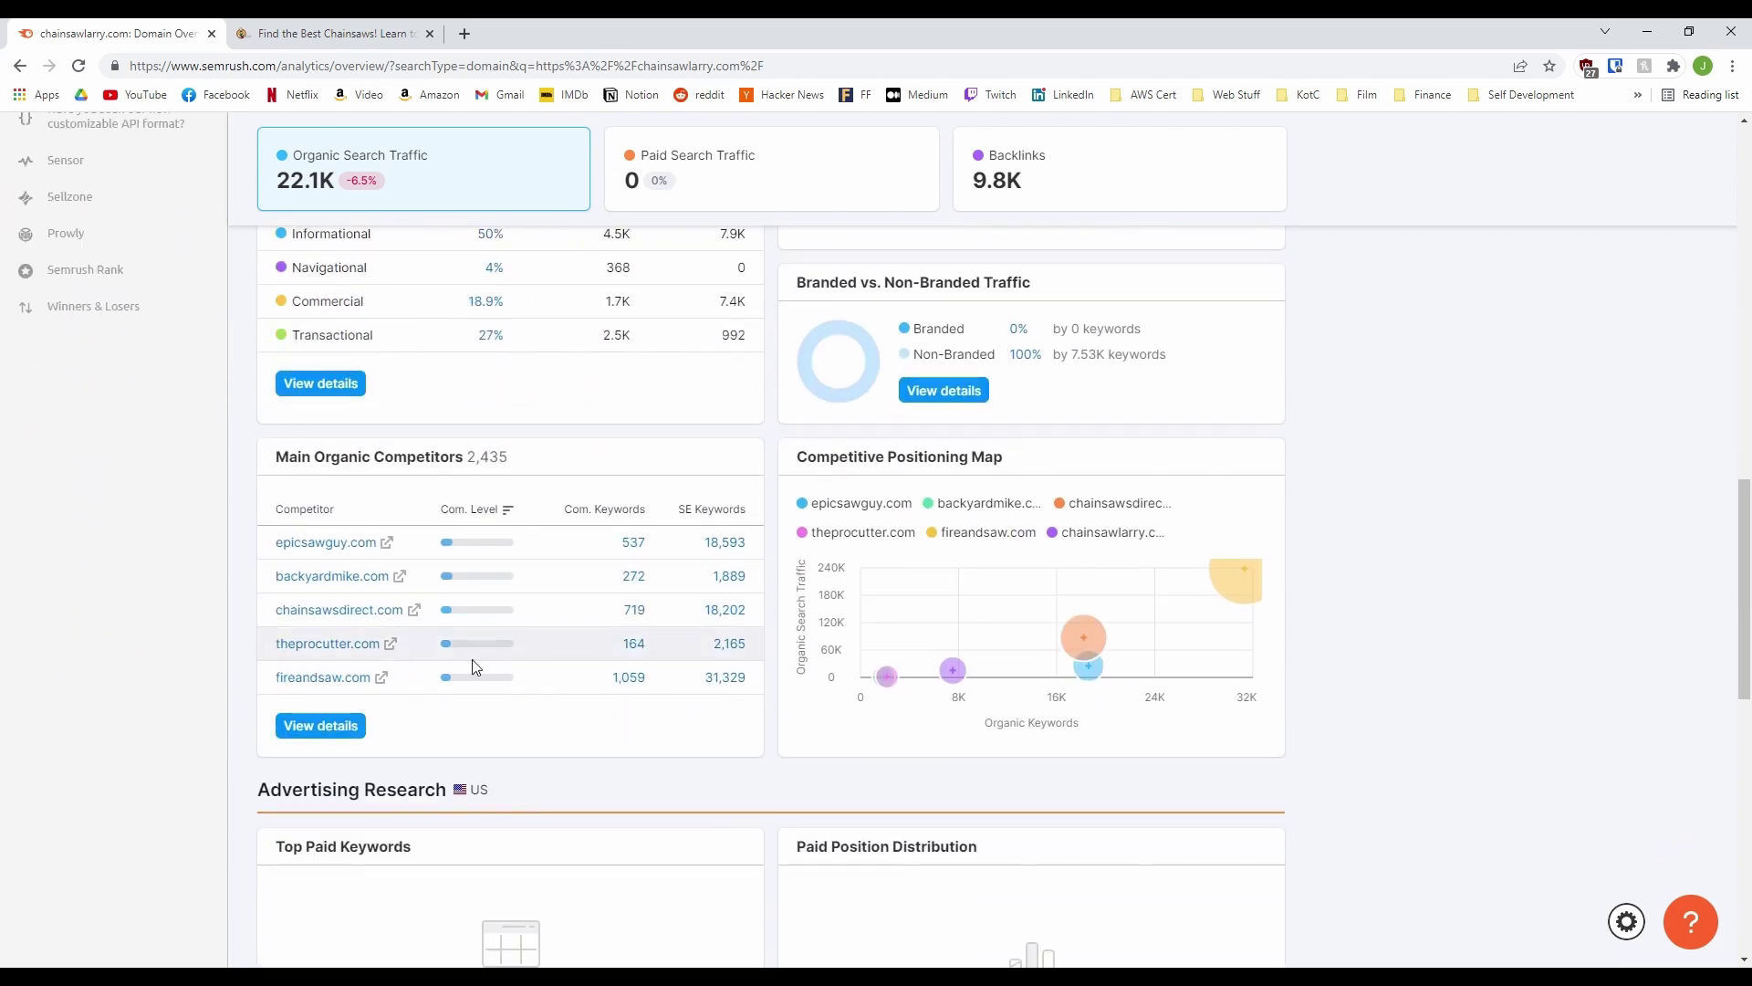
pyautogui.scroll(-4, 778, 554)
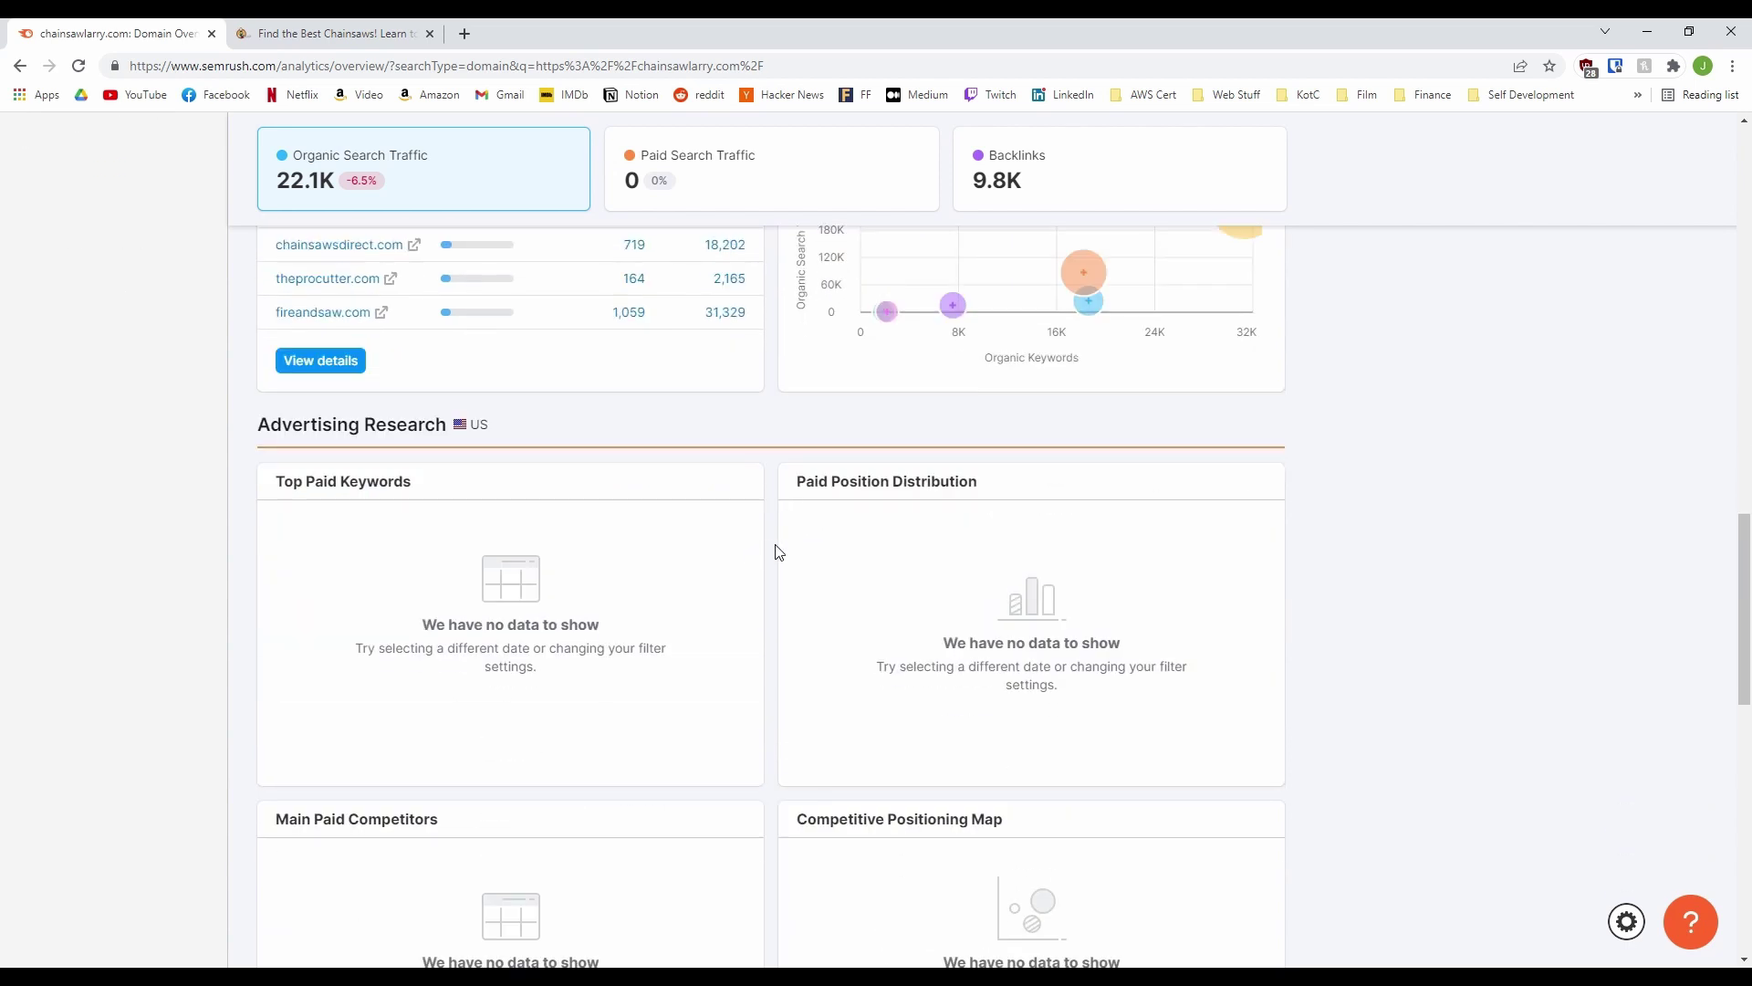
pyautogui.scroll(-12, 778, 554)
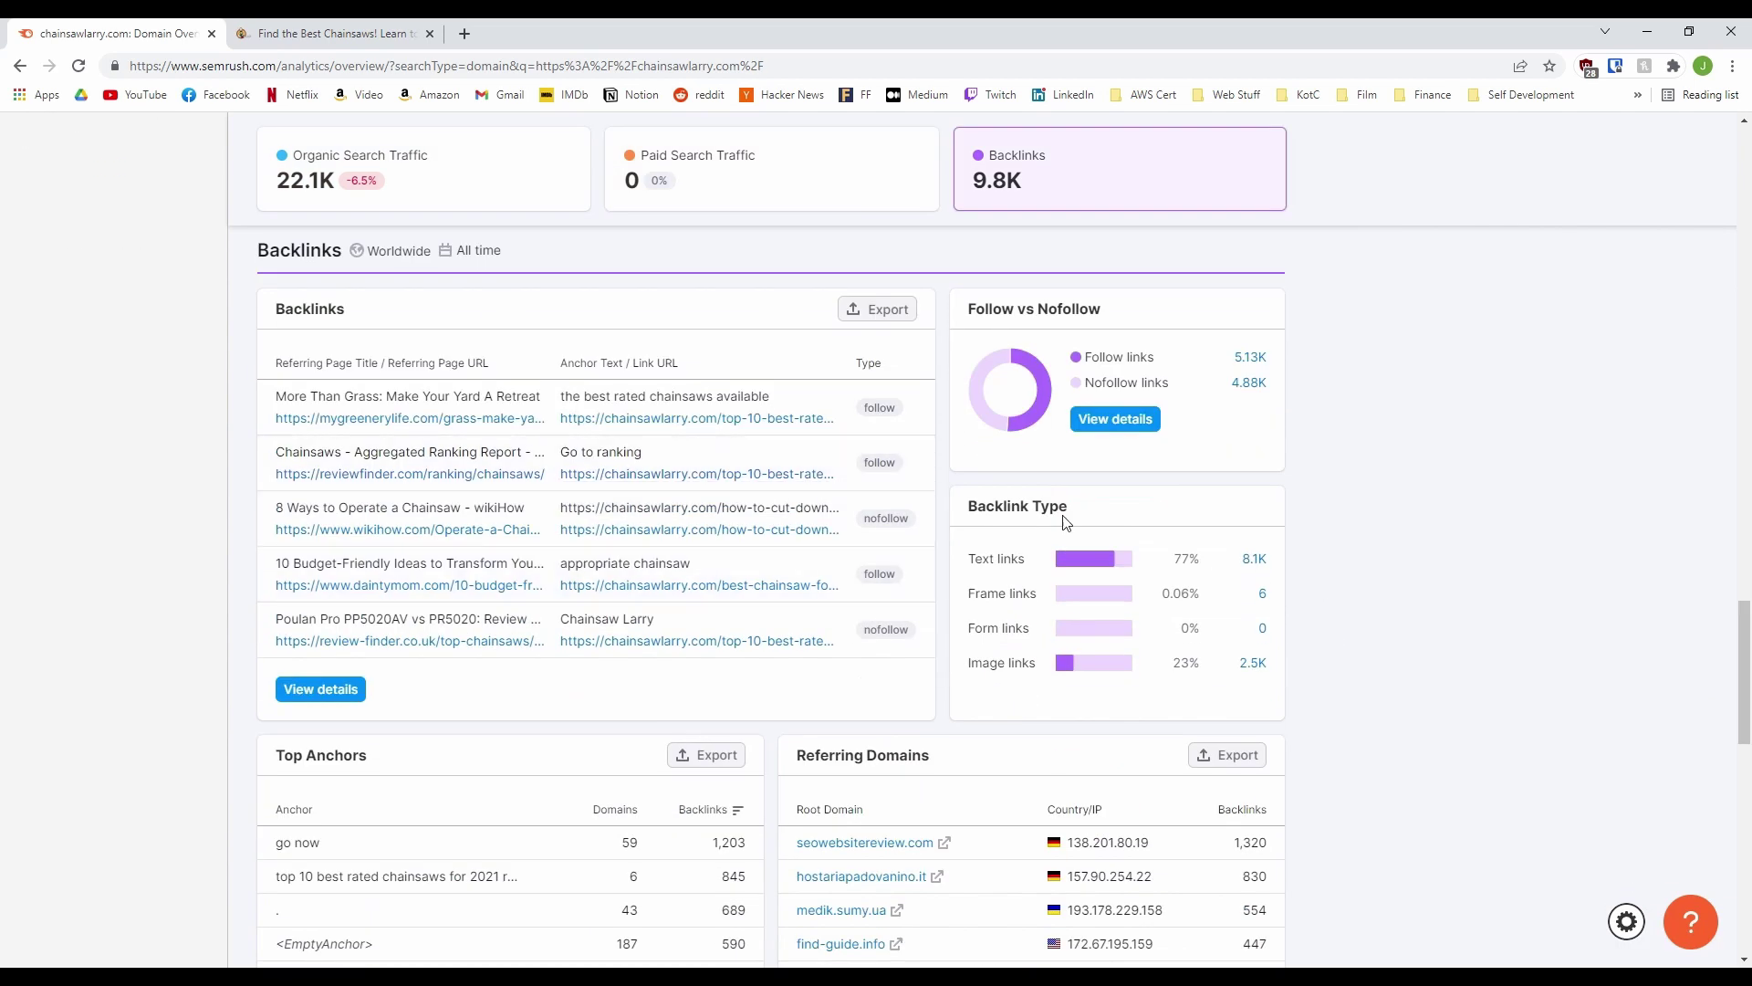
pyautogui.scroll(20, 301, 587)
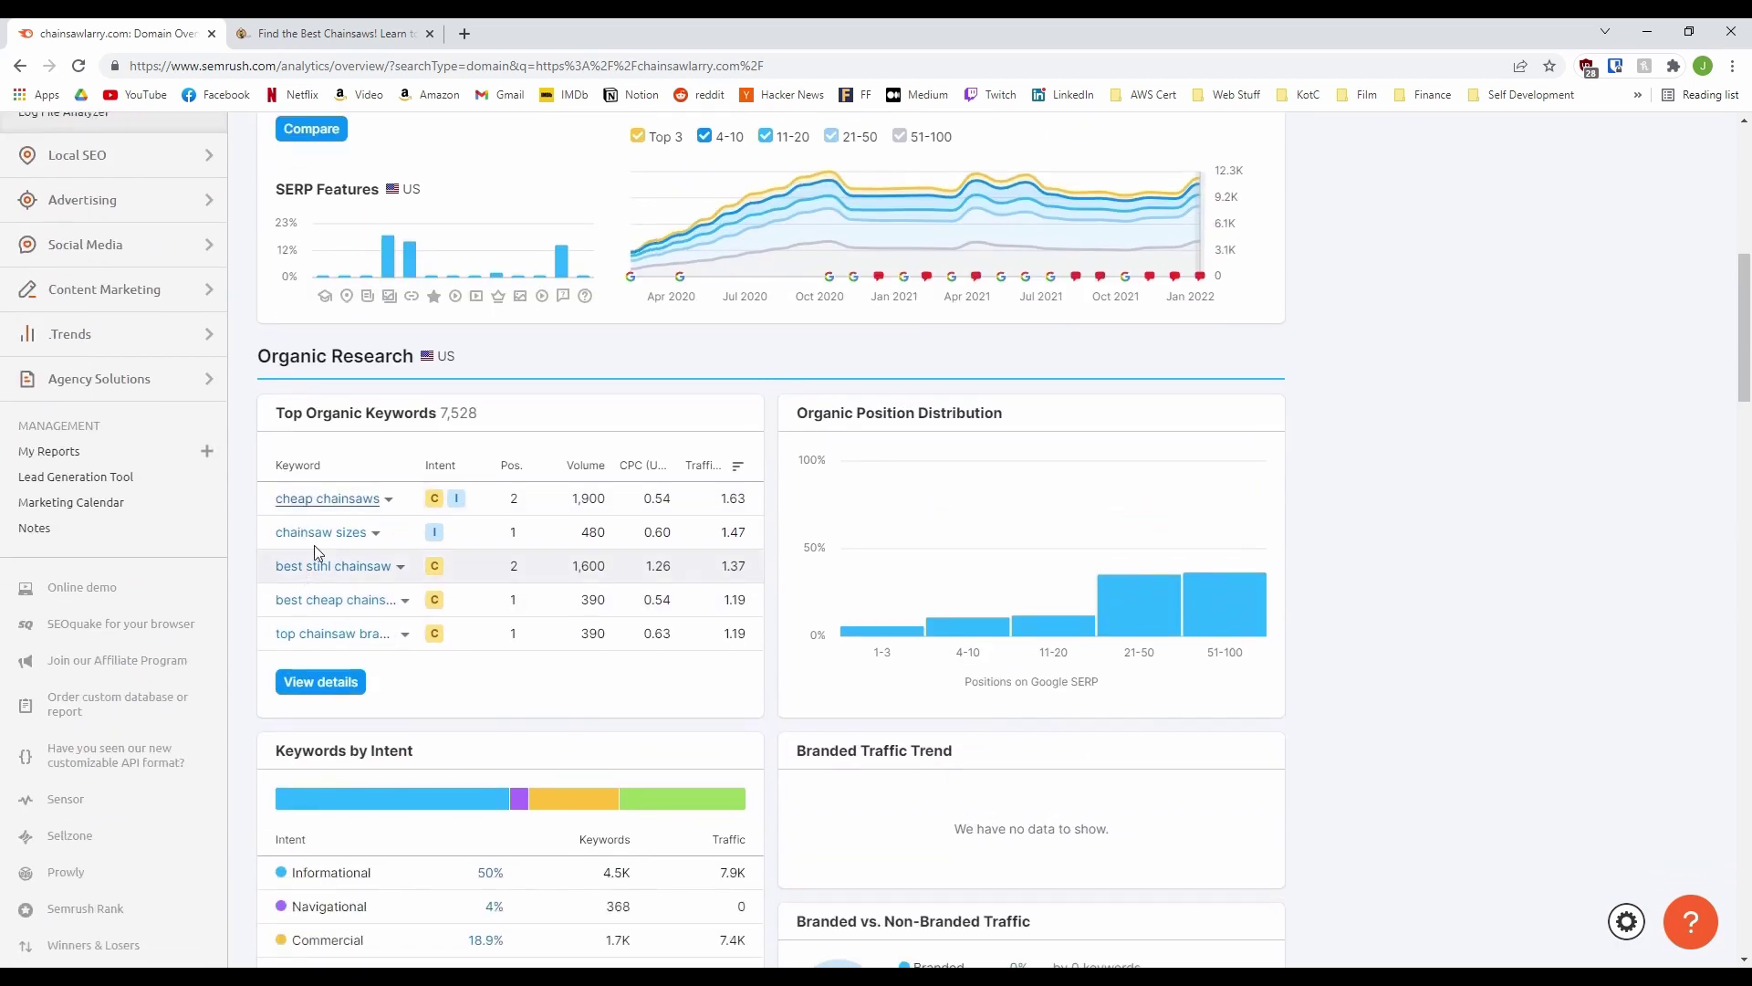
pyautogui.moveTo(276, 415); pyautogui.dragTo(449, 428)
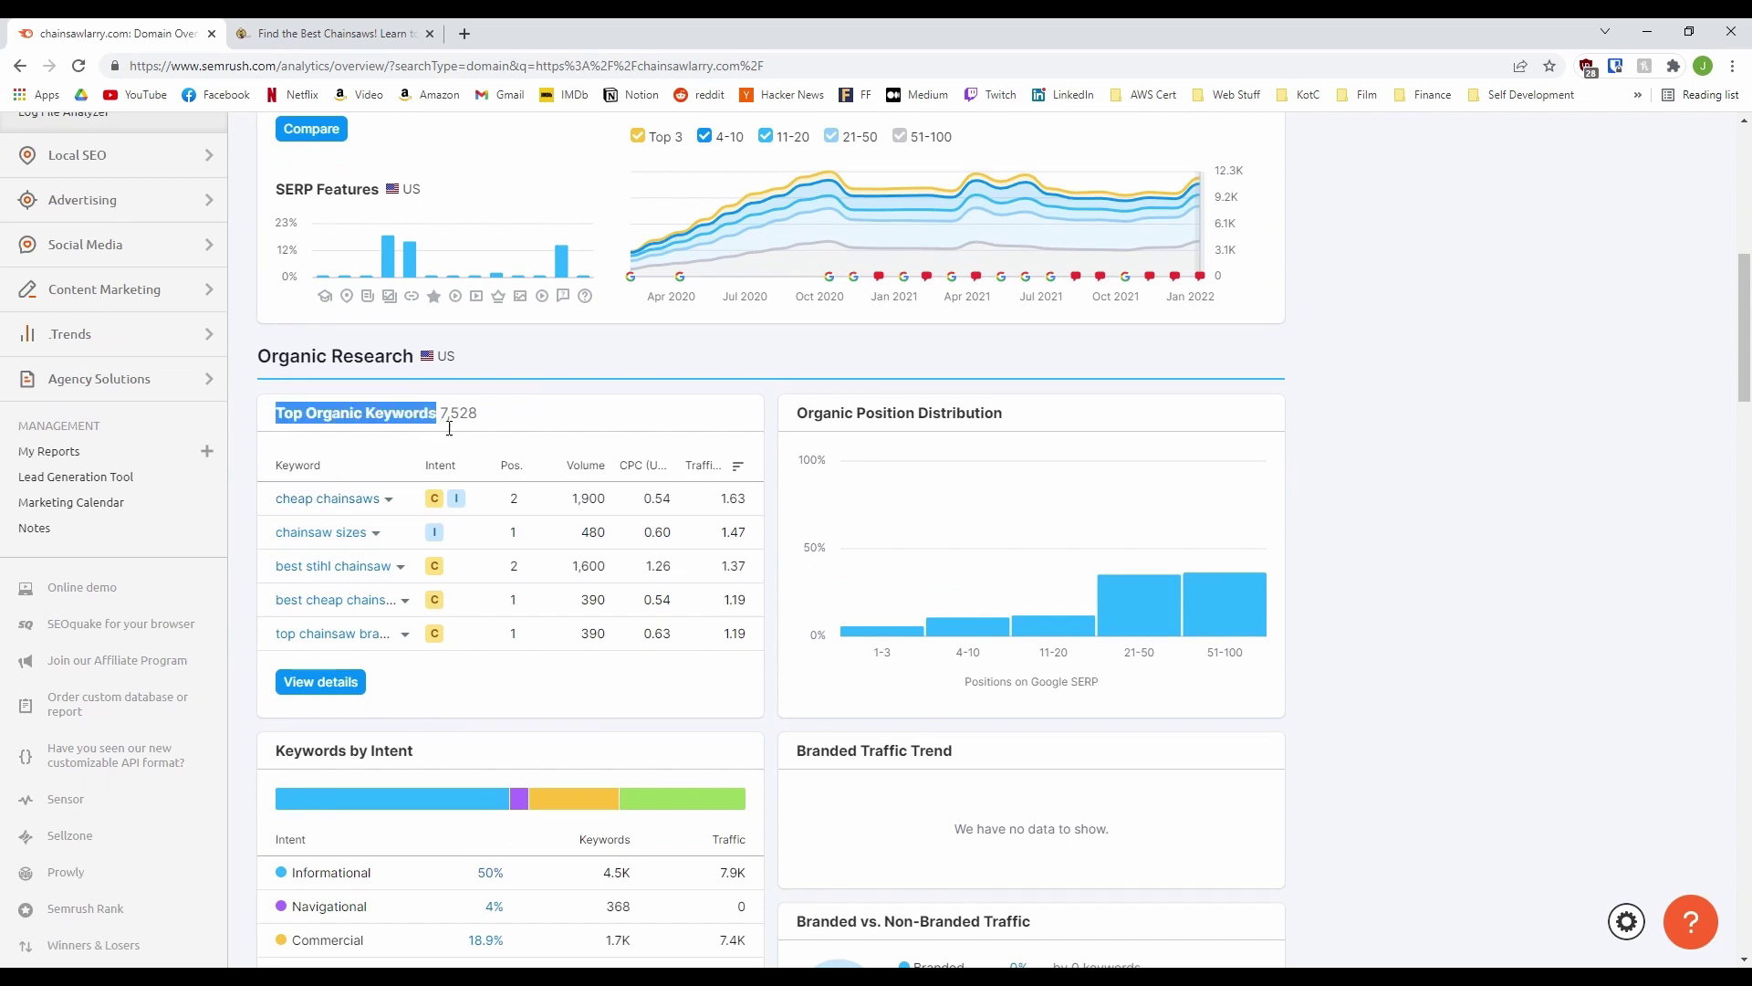
pyautogui.click(253, 431)
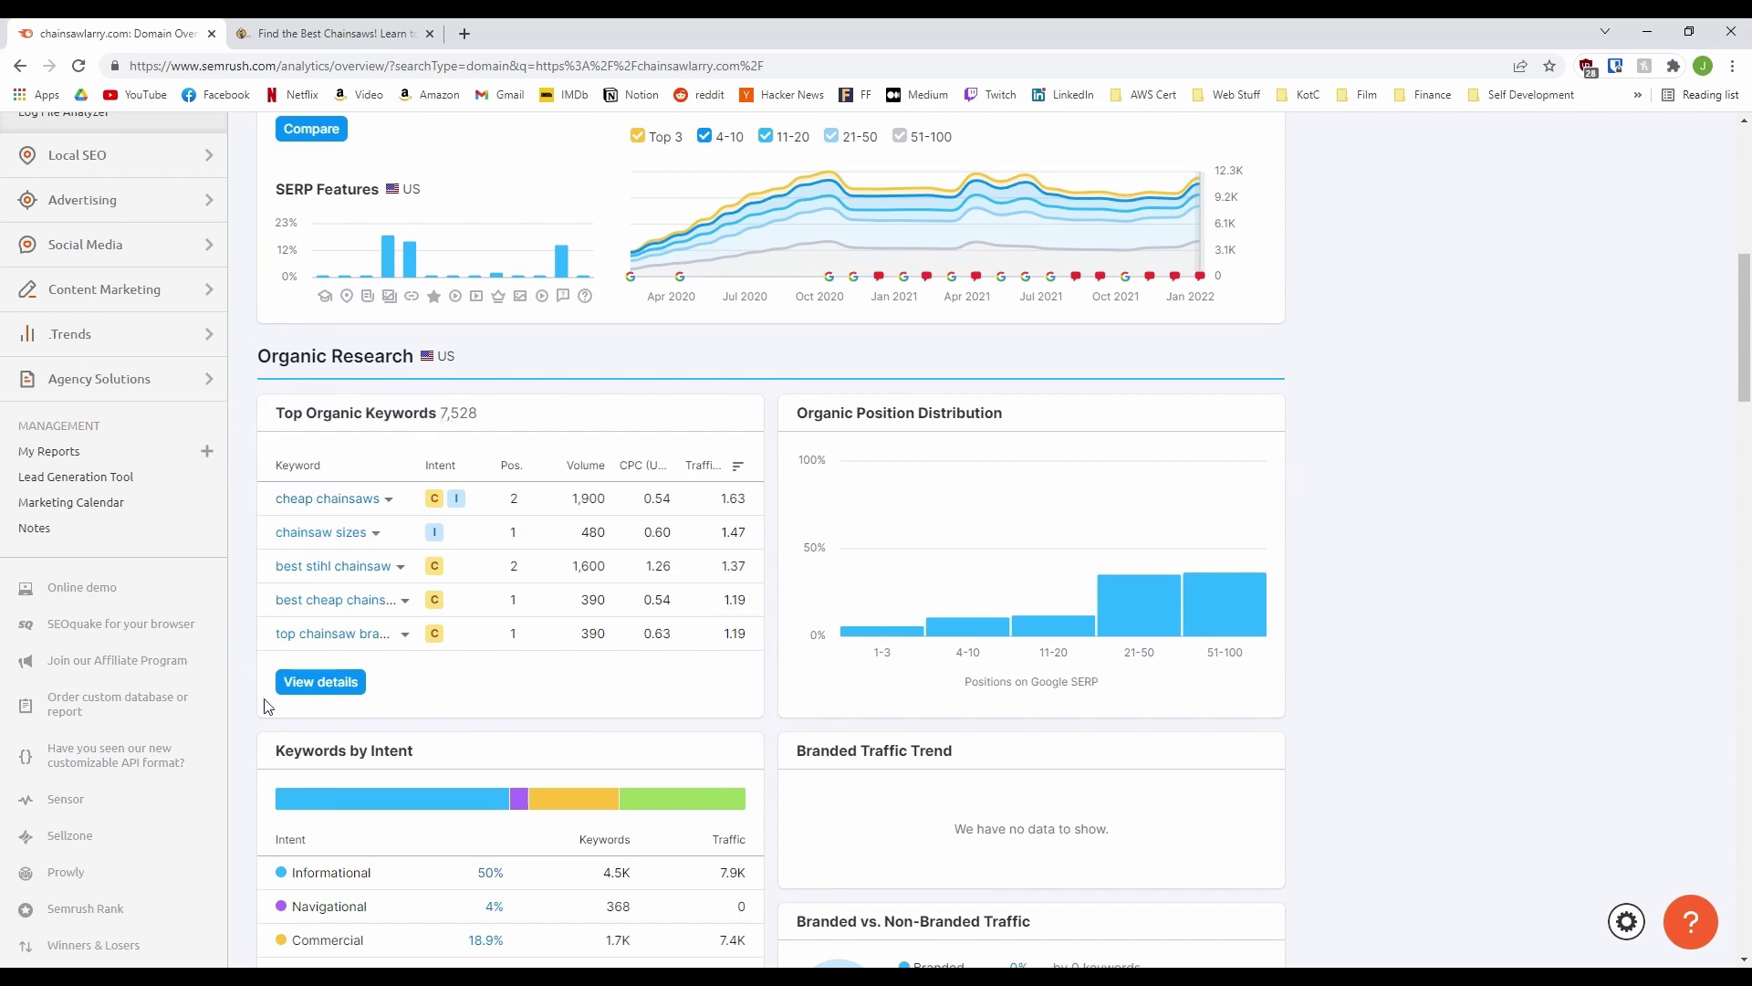
# Open the full Organic Research Positions report and scroll its 7,528-keyword table.
pyautogui.click(320, 683)
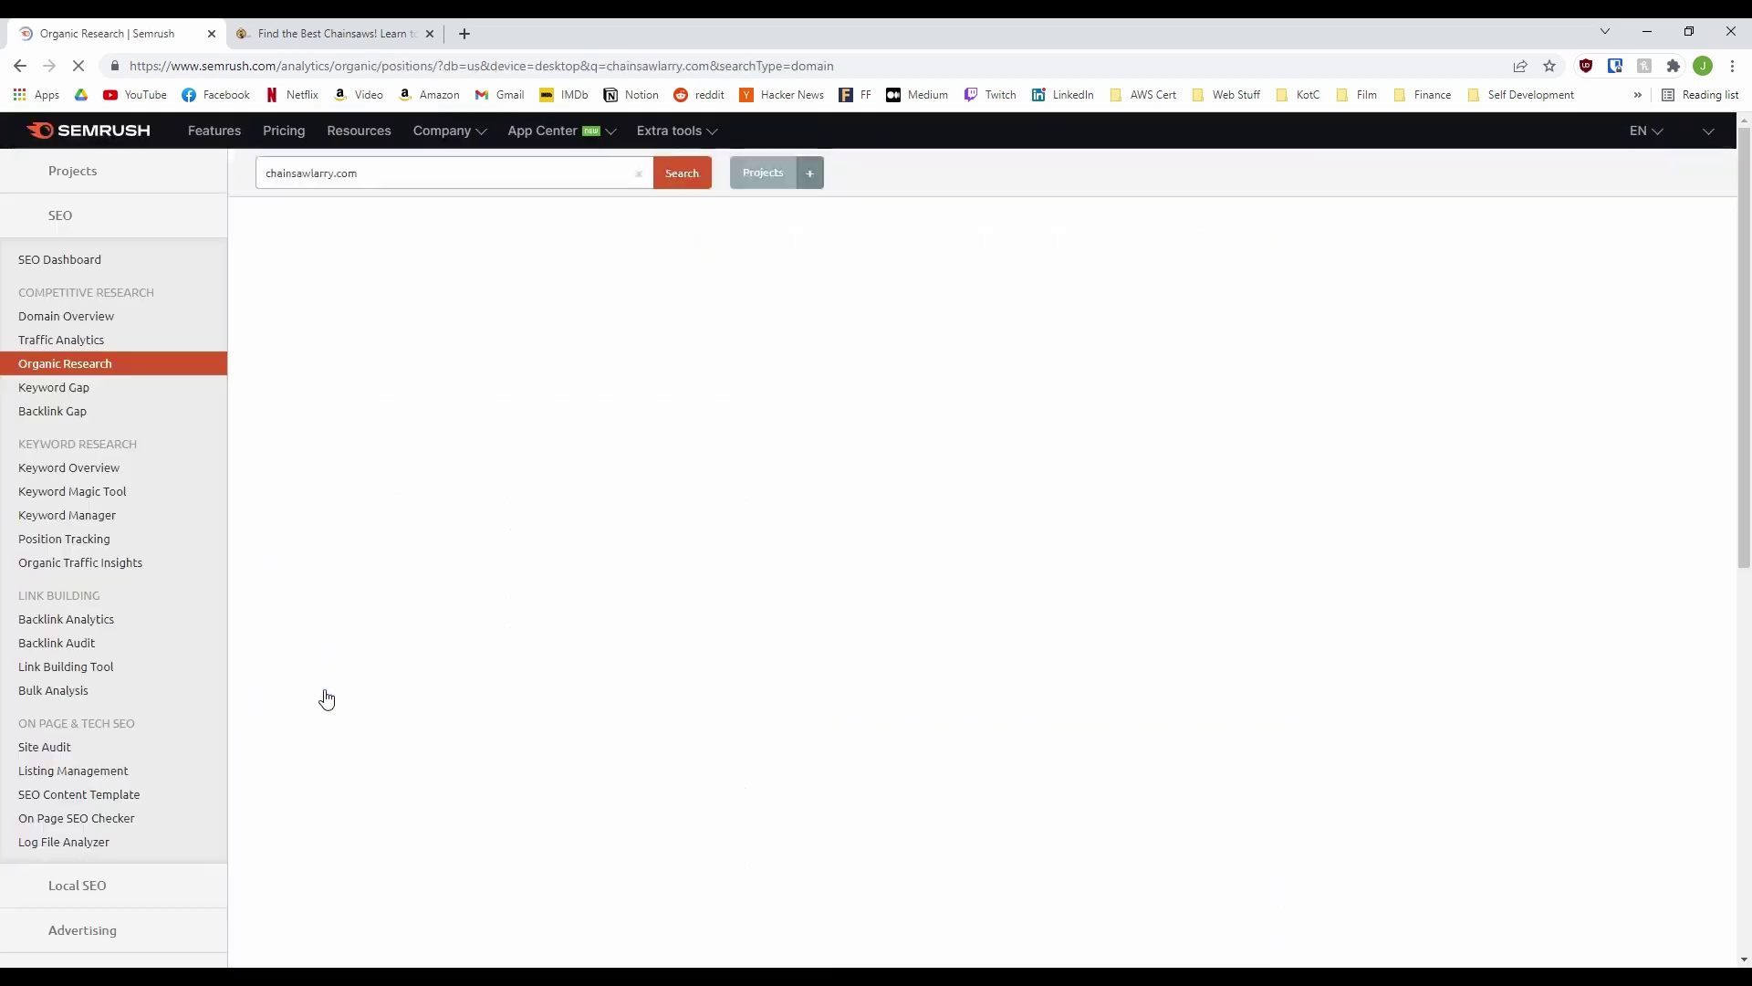
pyautogui.scroll(-3, 1088, 573)
pyautogui.scroll(2, 1114, 371)
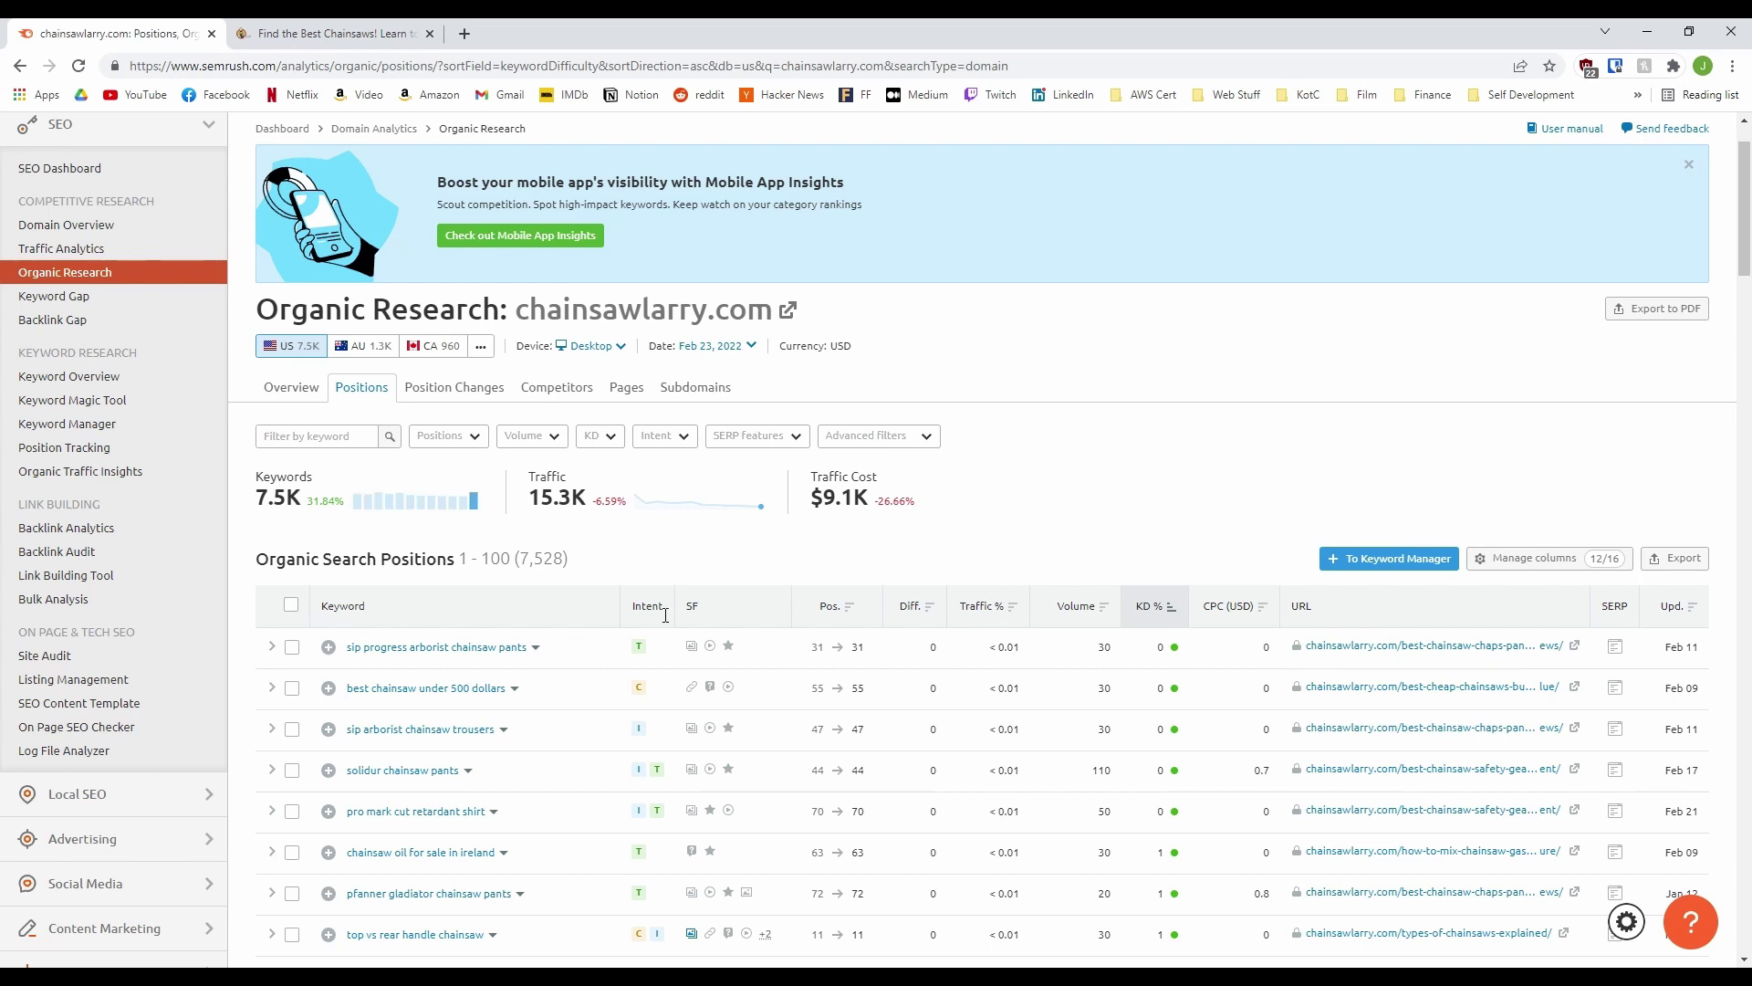
pyautogui.scroll(-1, 665, 615)
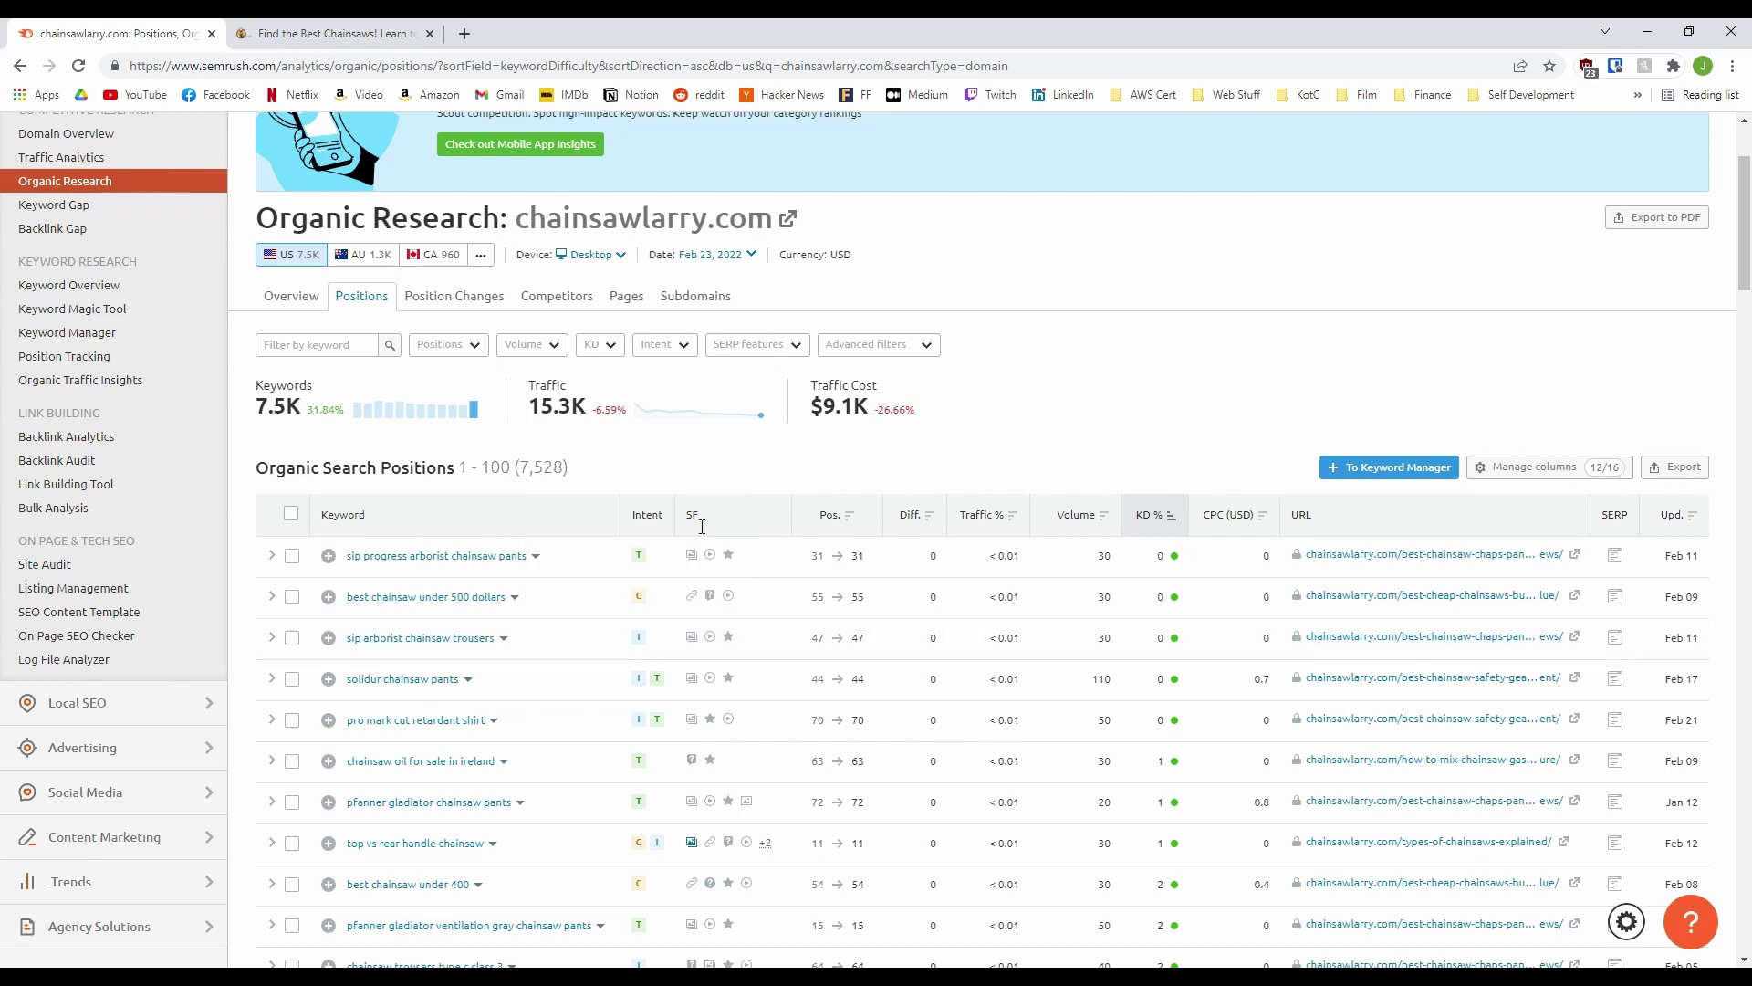
pyautogui.moveTo(701, 529)
# Filter the organic keywords to volume 720+ and keyword difficulty 0–40%.
pyautogui.click(545, 344)
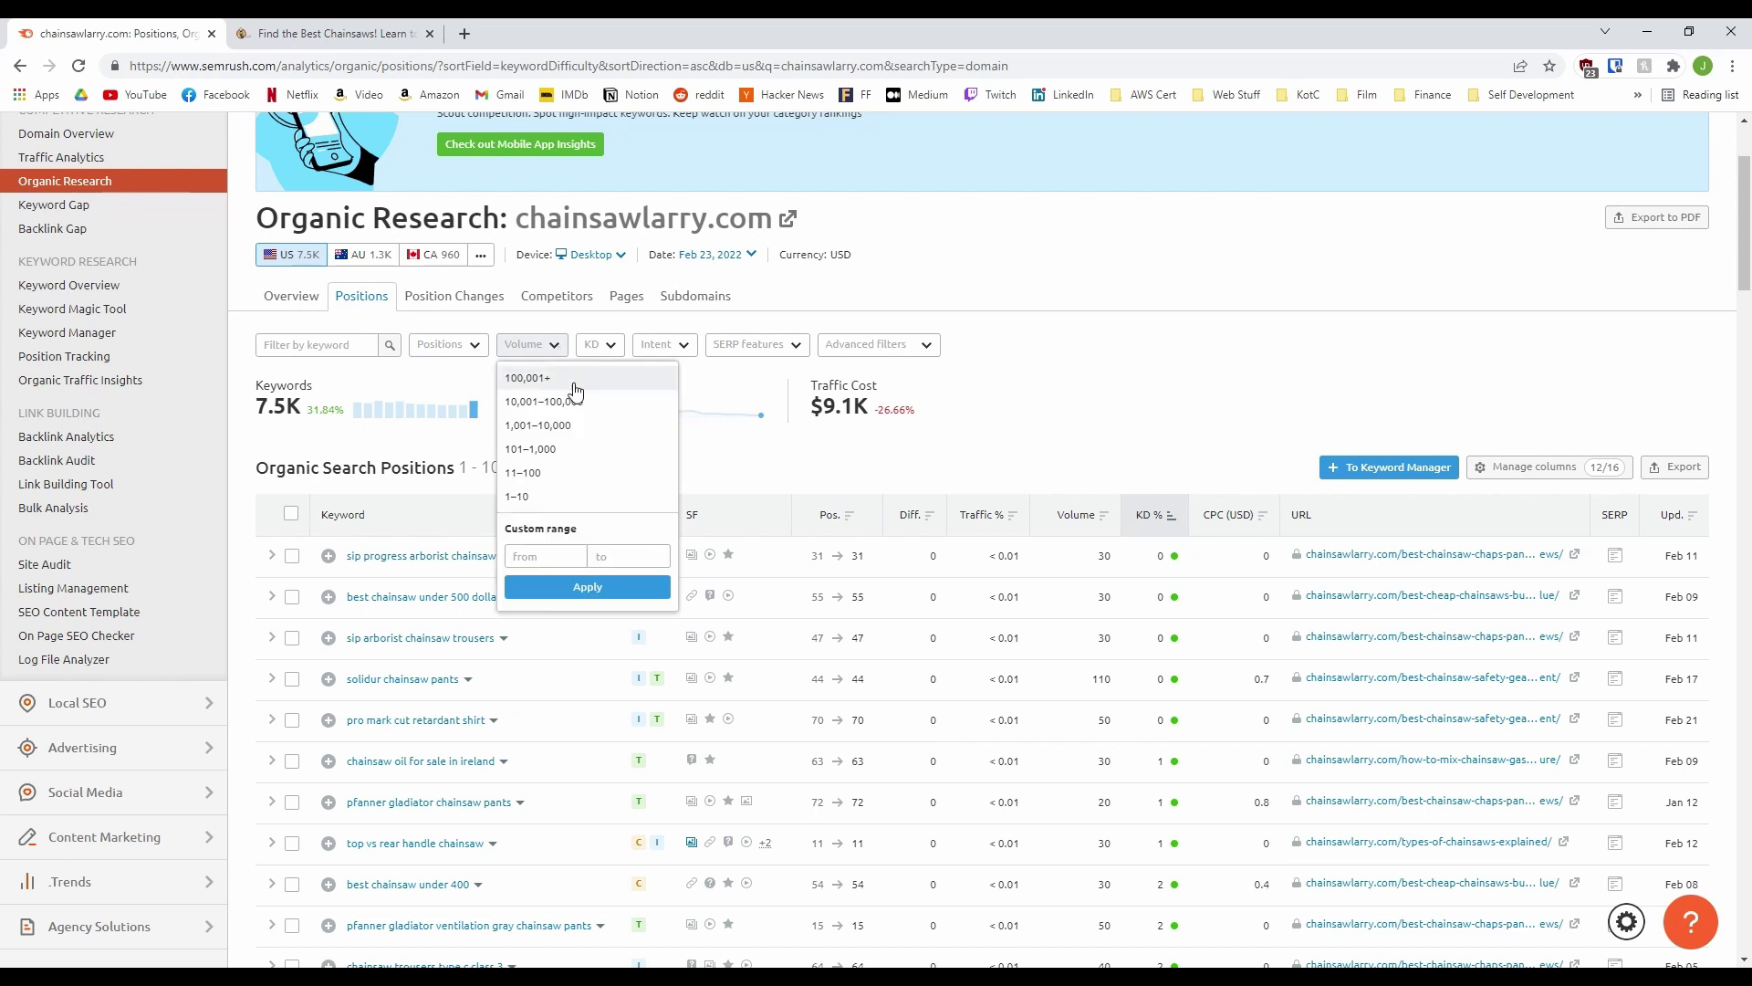
pyautogui.click(546, 556)
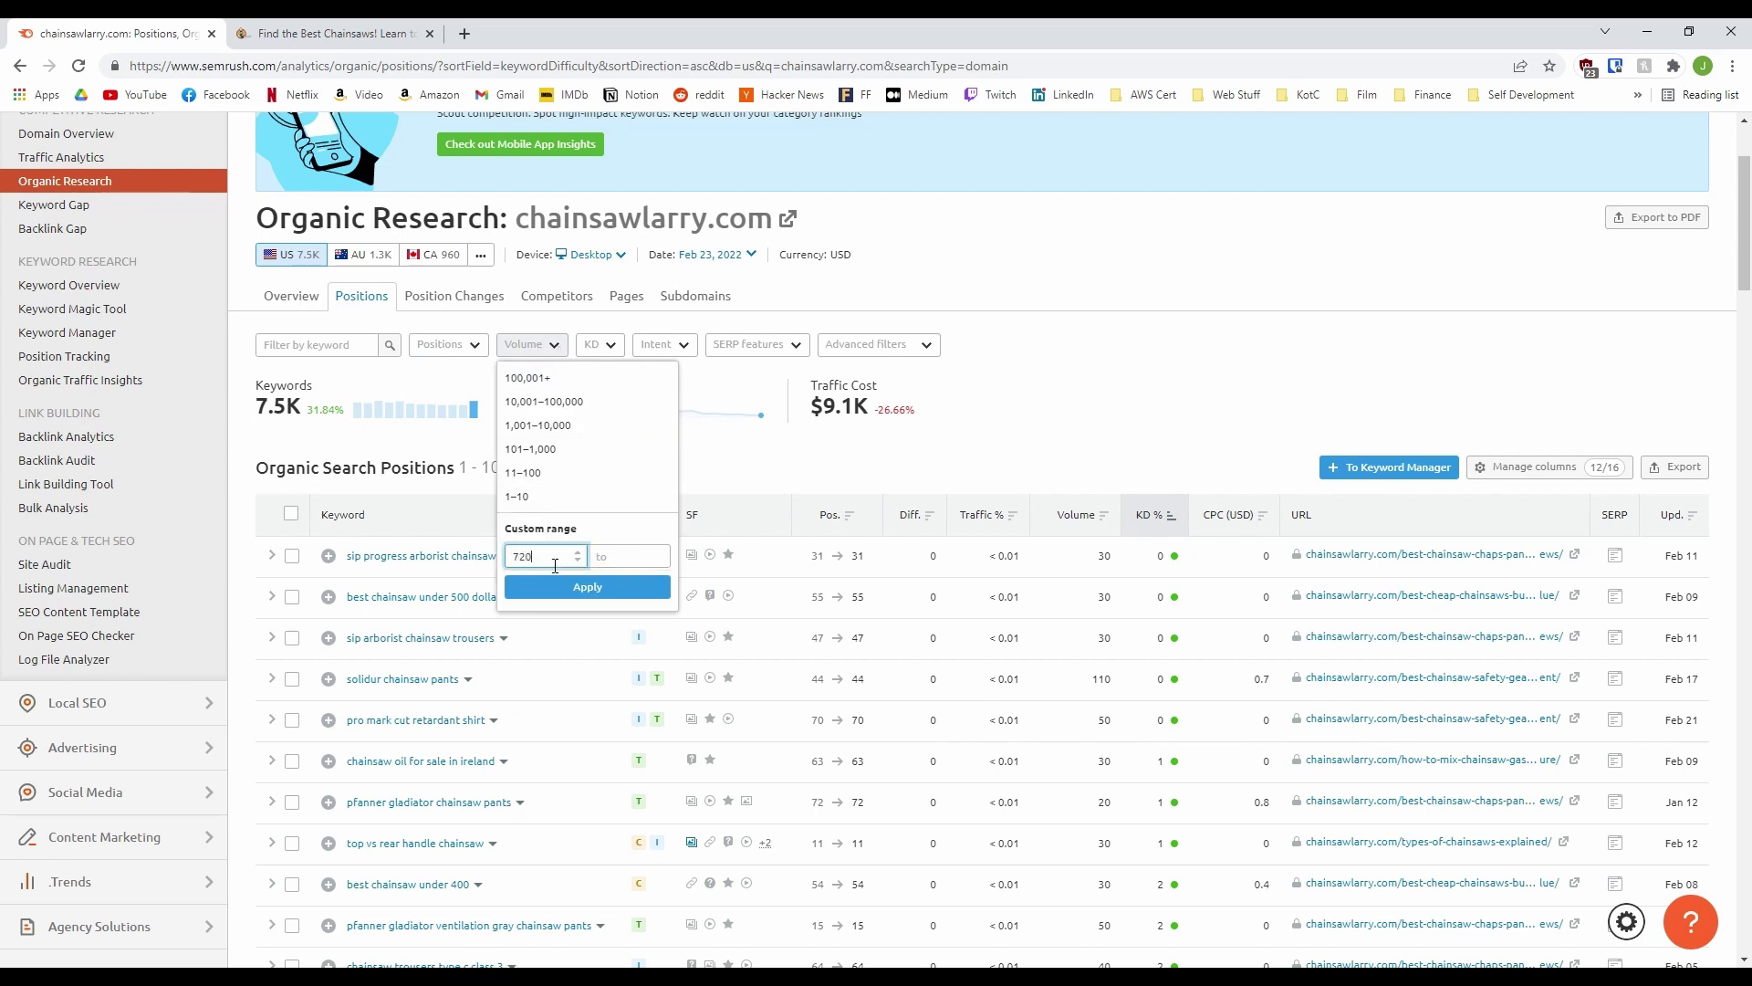
pyautogui.click(602, 589)
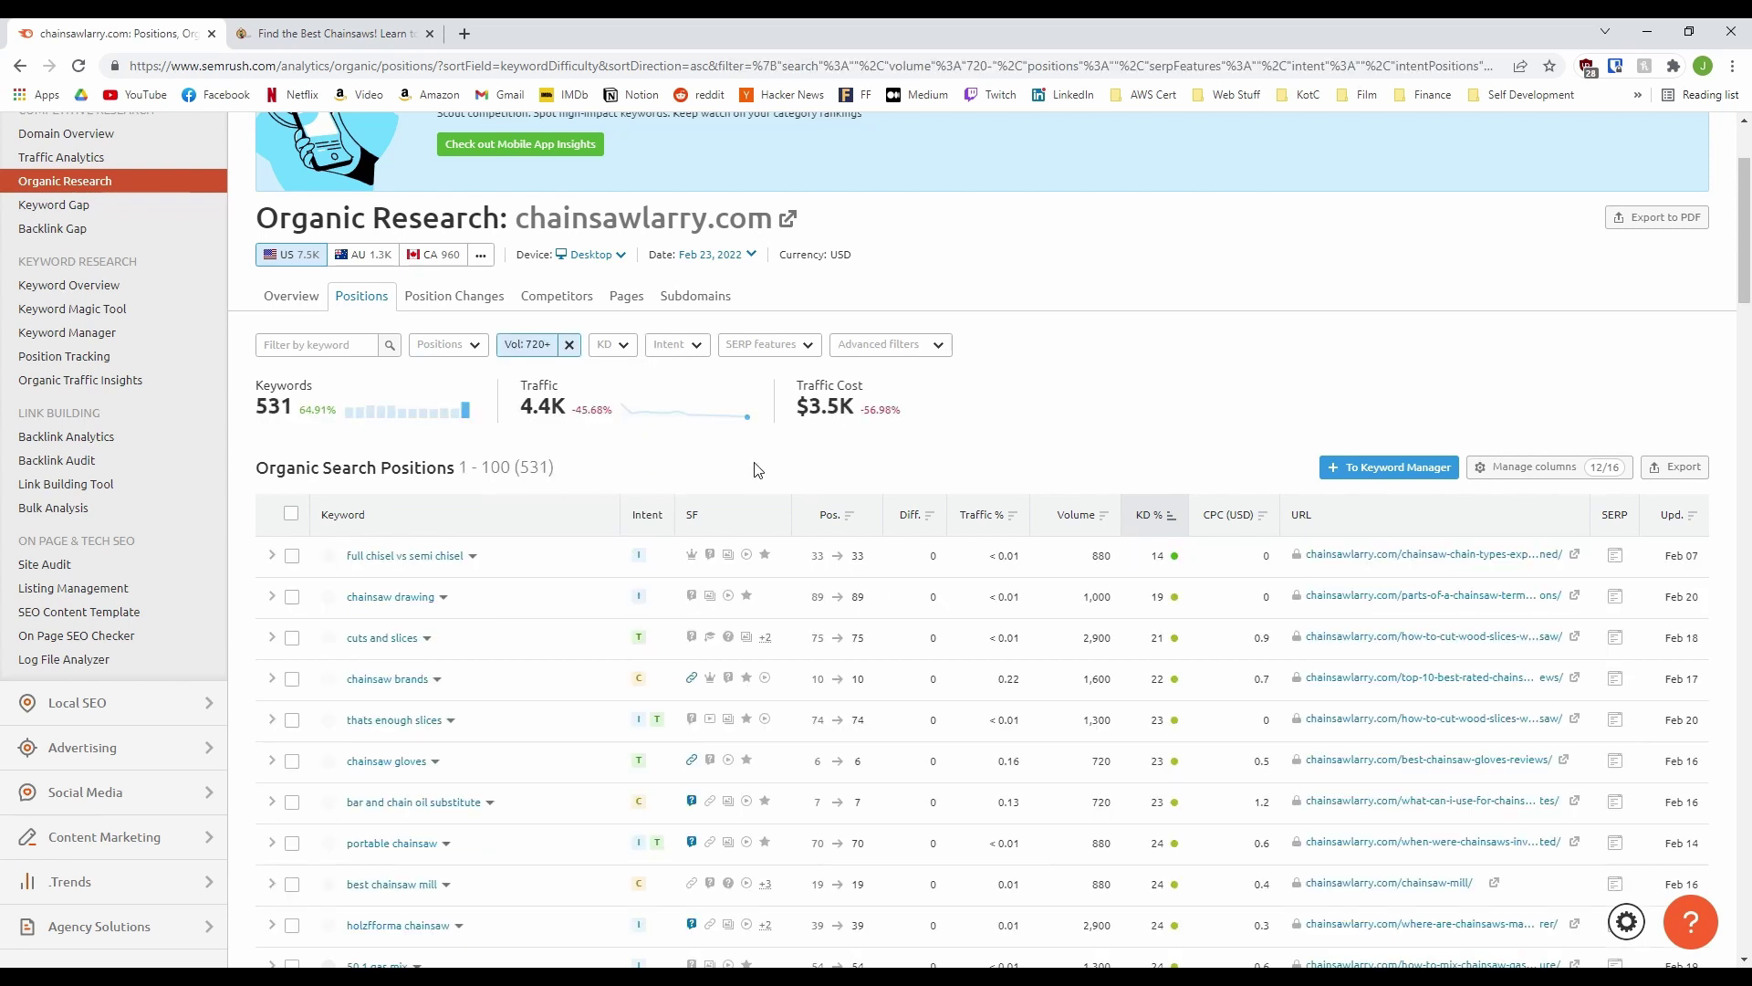
pyautogui.click(620, 345)
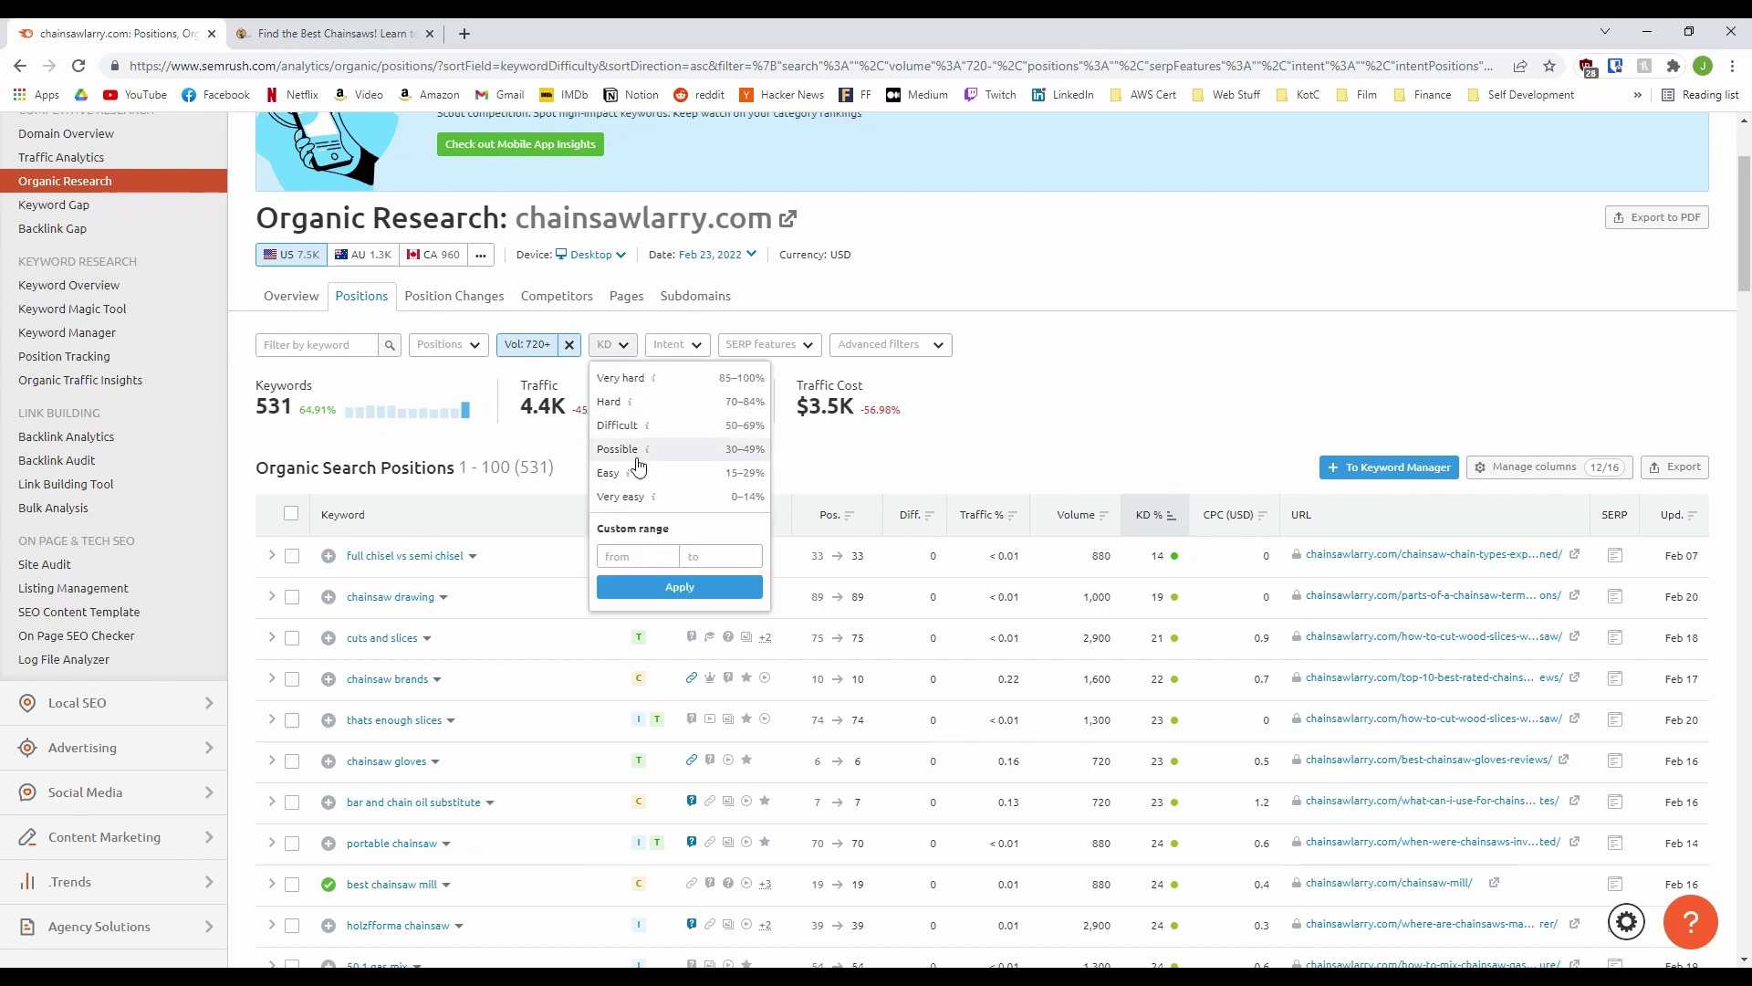
pyautogui.click(717, 558)
pyautogui.write('40')
pyautogui.click(710, 584)
# Add the Informational intent filter, leaving 73 keywords.
pyautogui.click(751, 345)
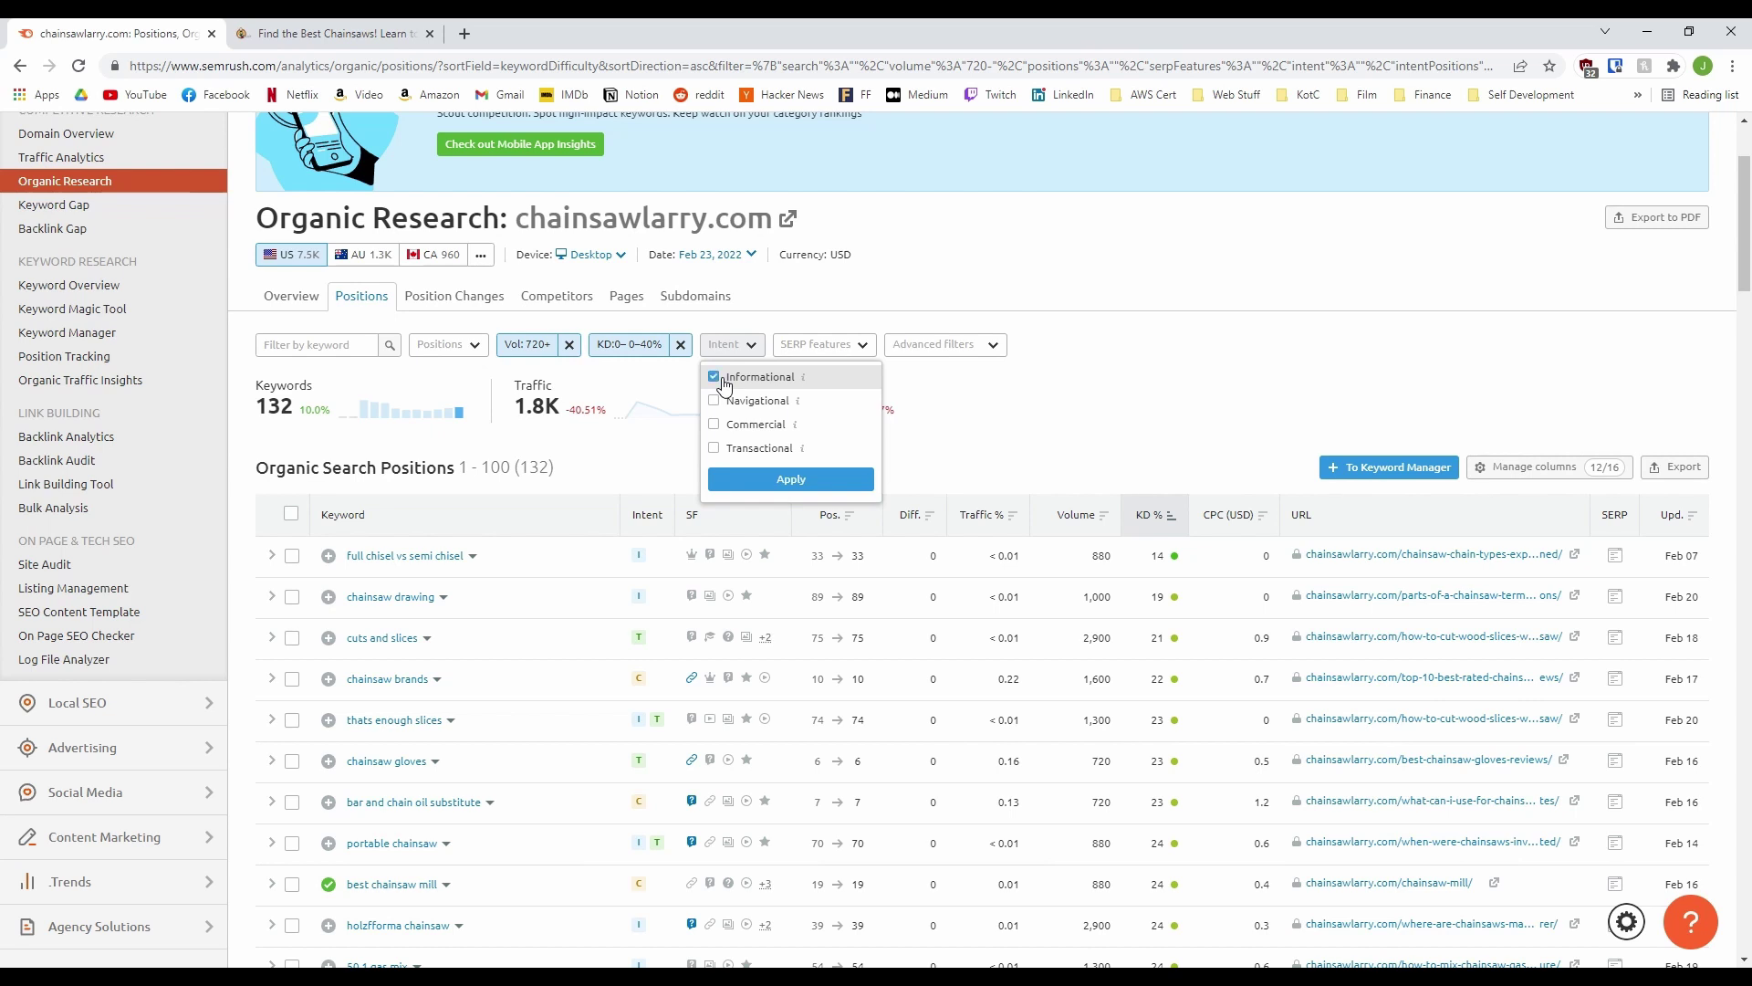
pyautogui.click(752, 479)
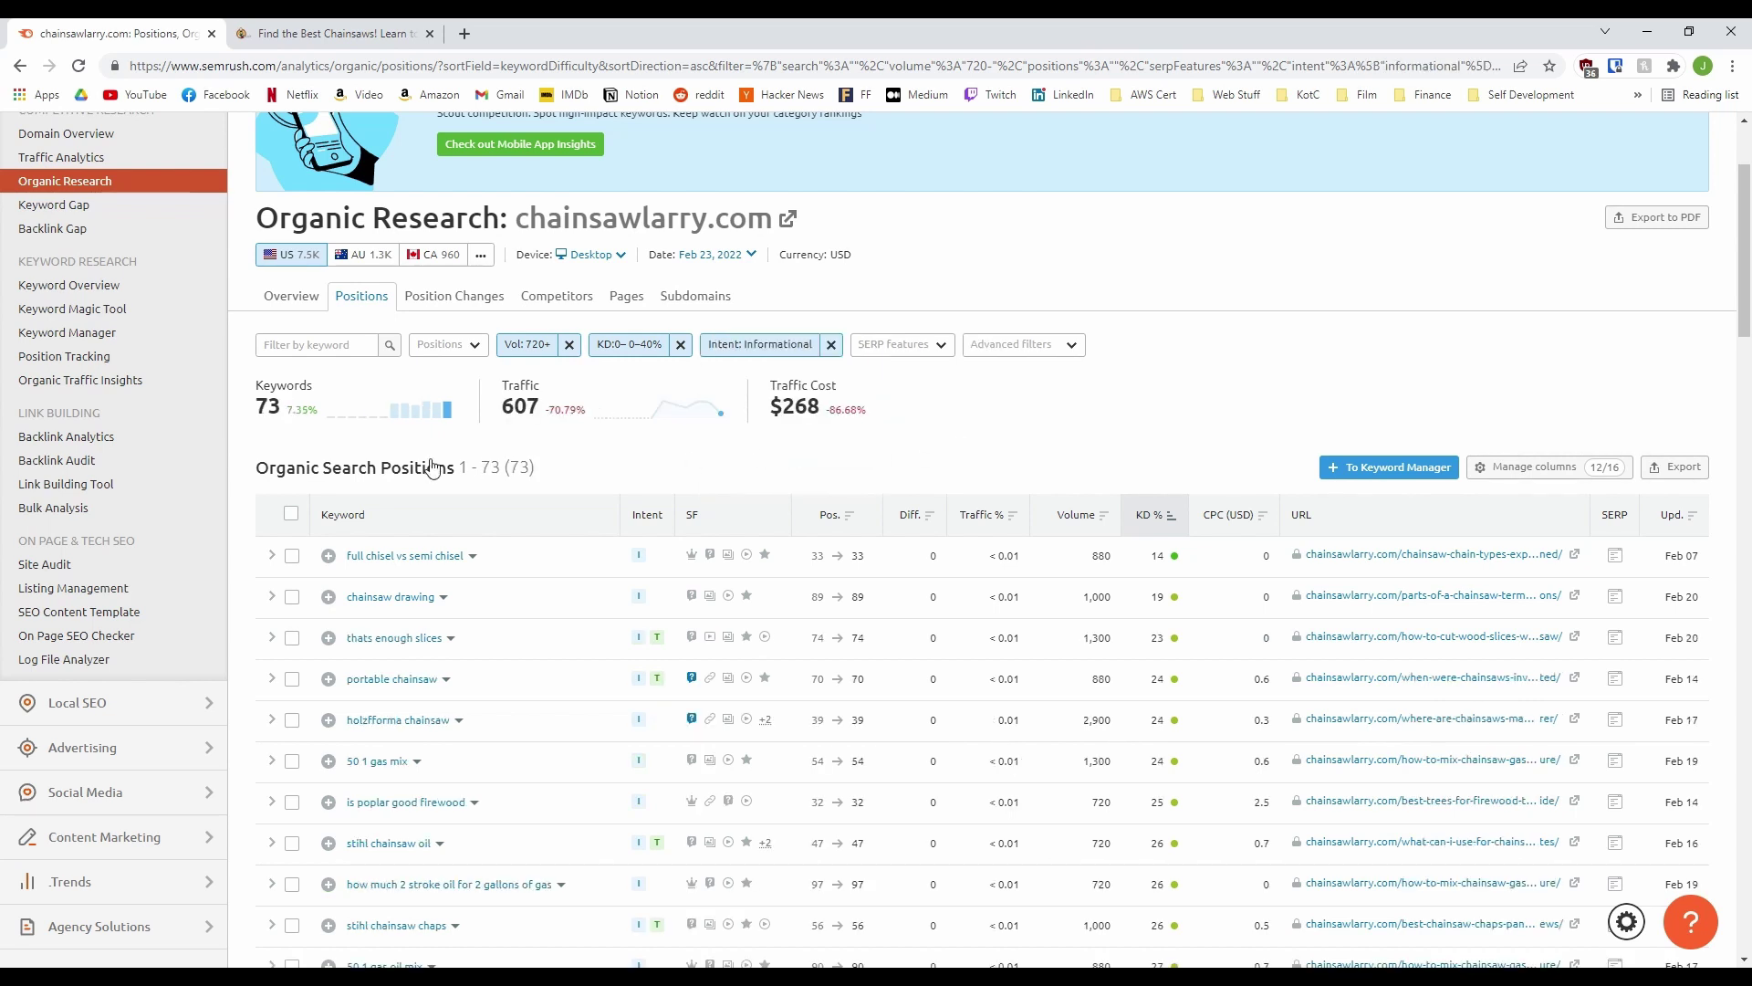
pyautogui.doubleClick(267, 405)
pyautogui.click(245, 447)
# Tick the 'how to tighten chainsaw chain' and 'chainsaw chain types' keywords.
pyautogui.scroll(-1, 247, 451)
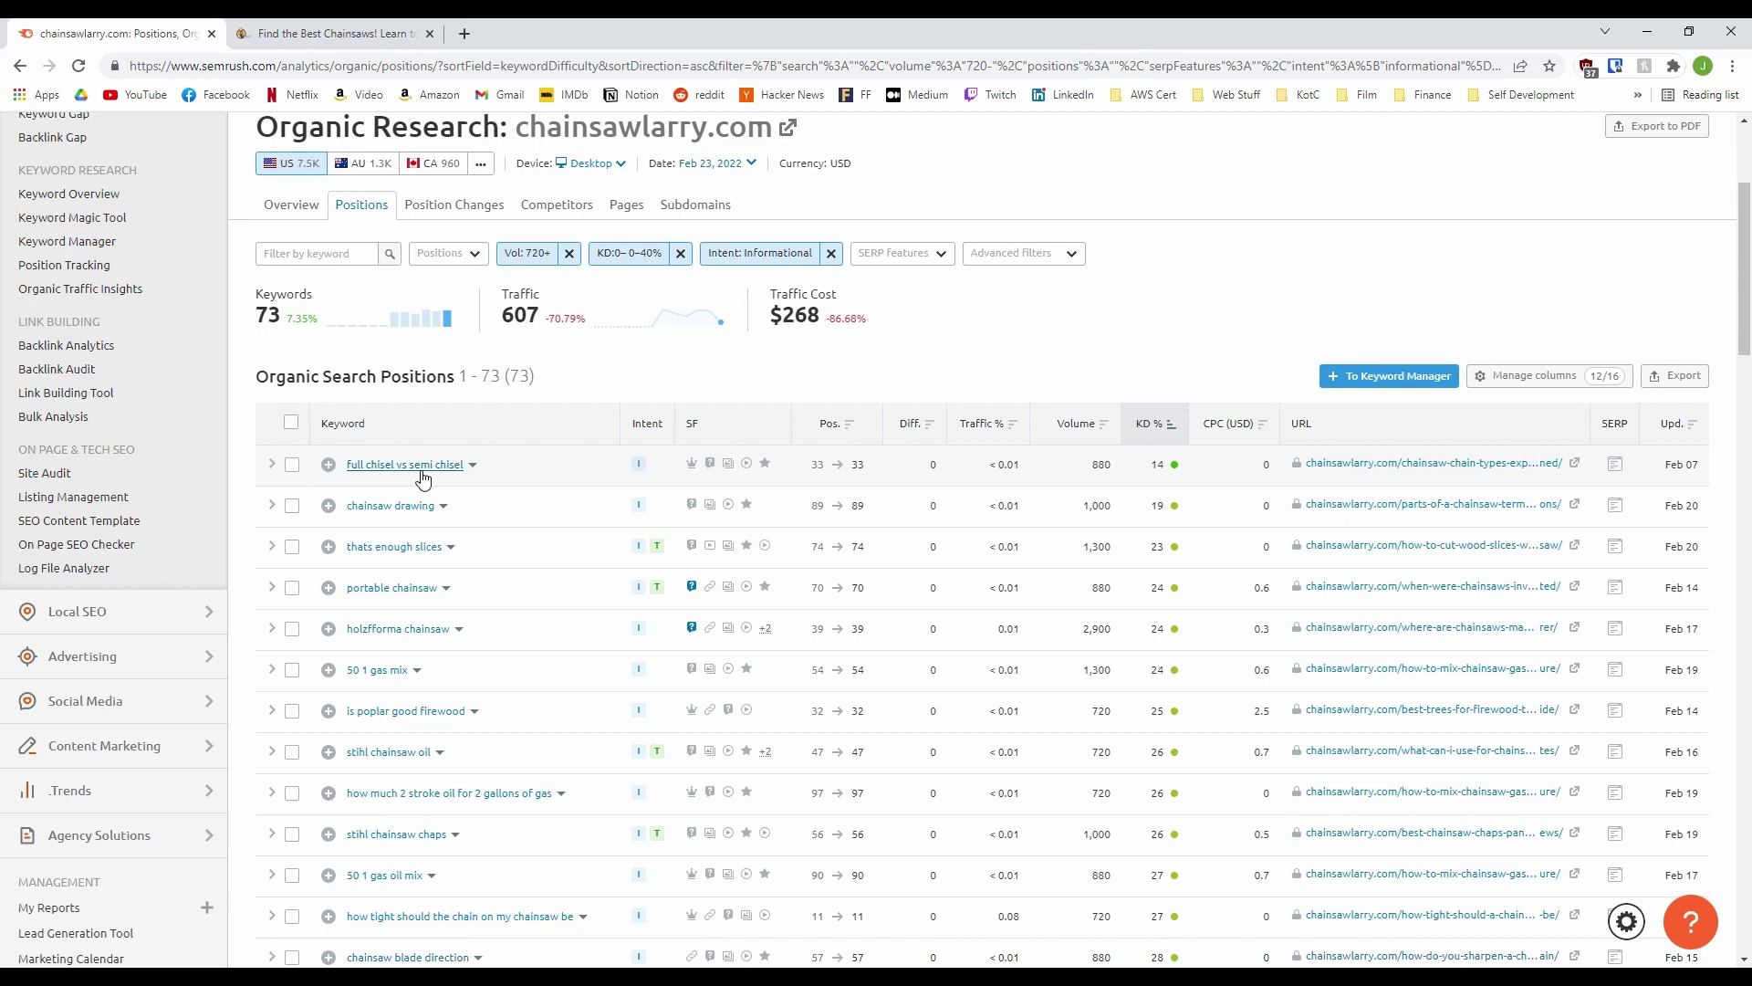
pyautogui.scroll(-1, 513, 494)
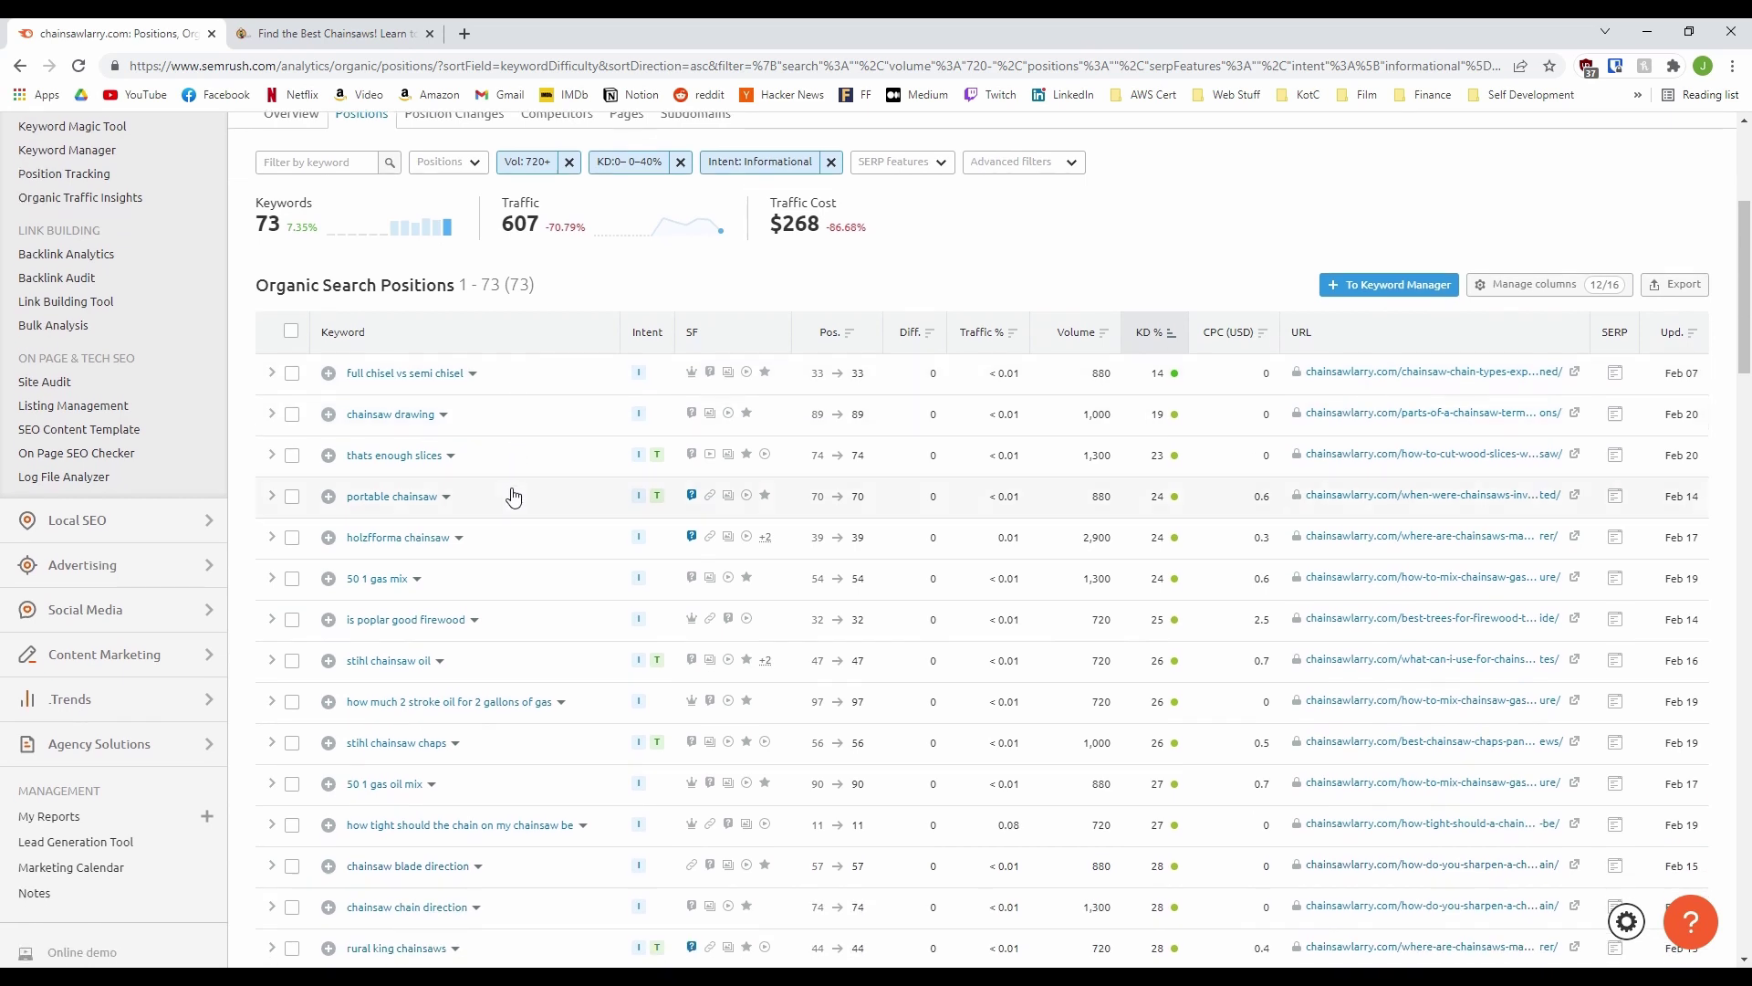
pyautogui.scroll(-1, 493, 520)
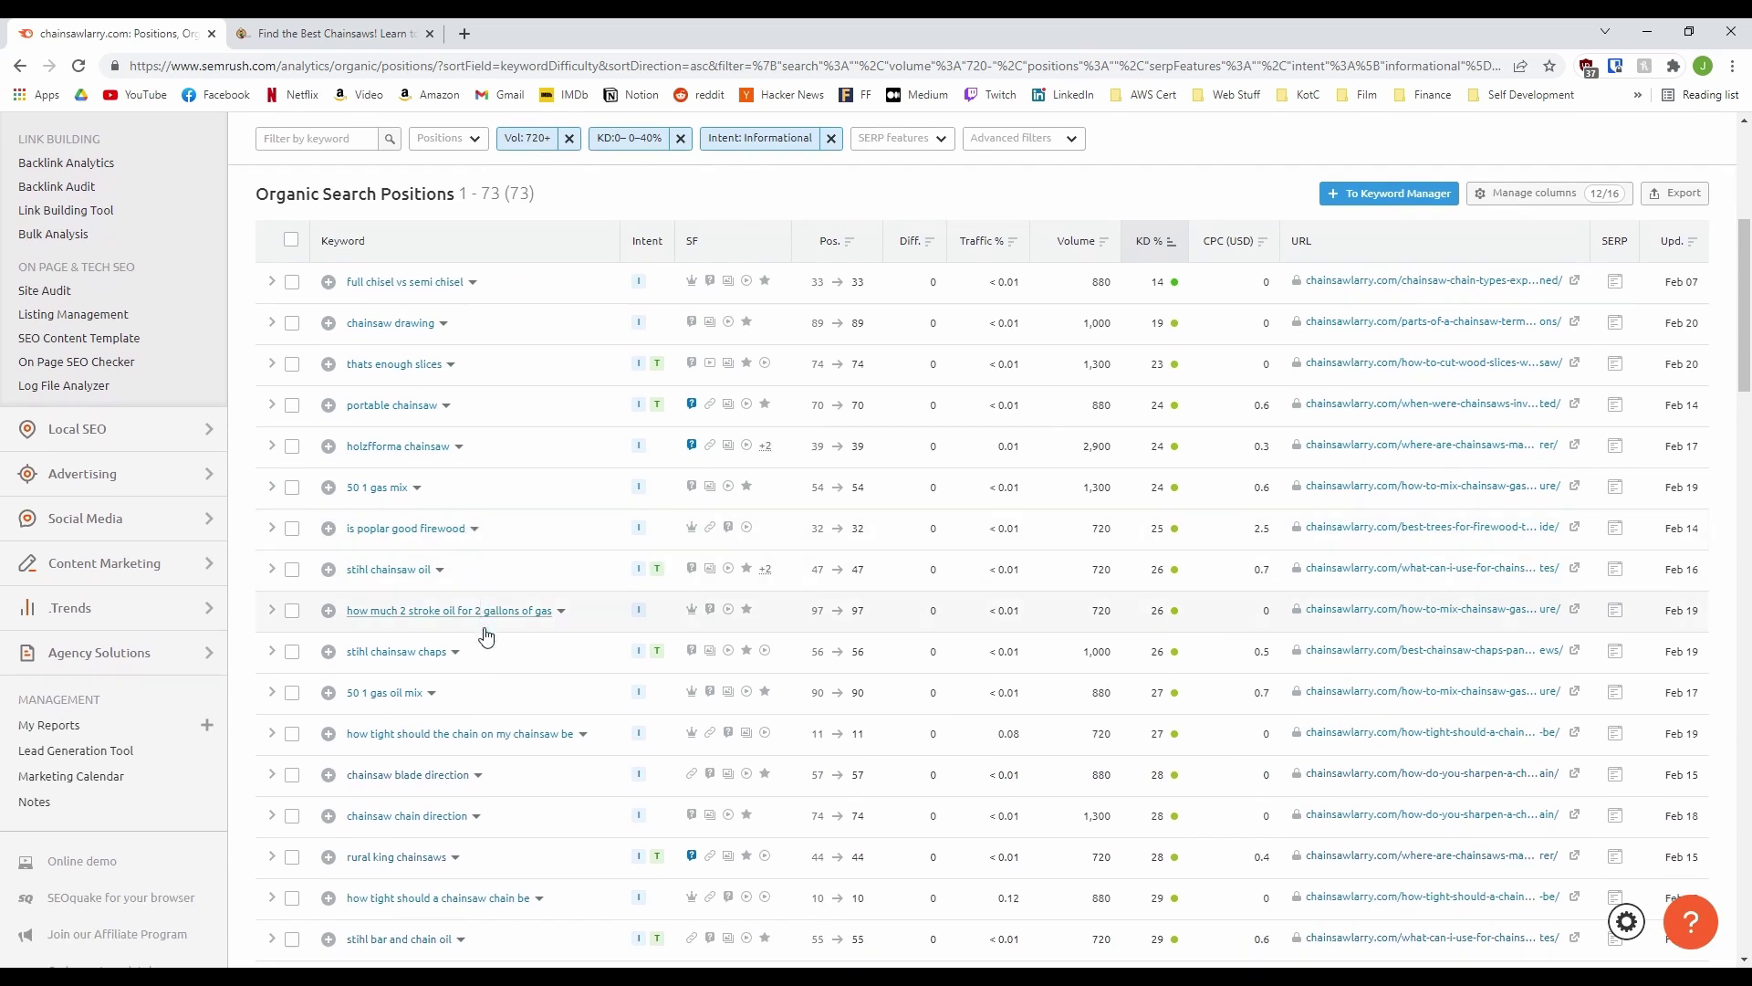
pyautogui.scroll(-1, 488, 643)
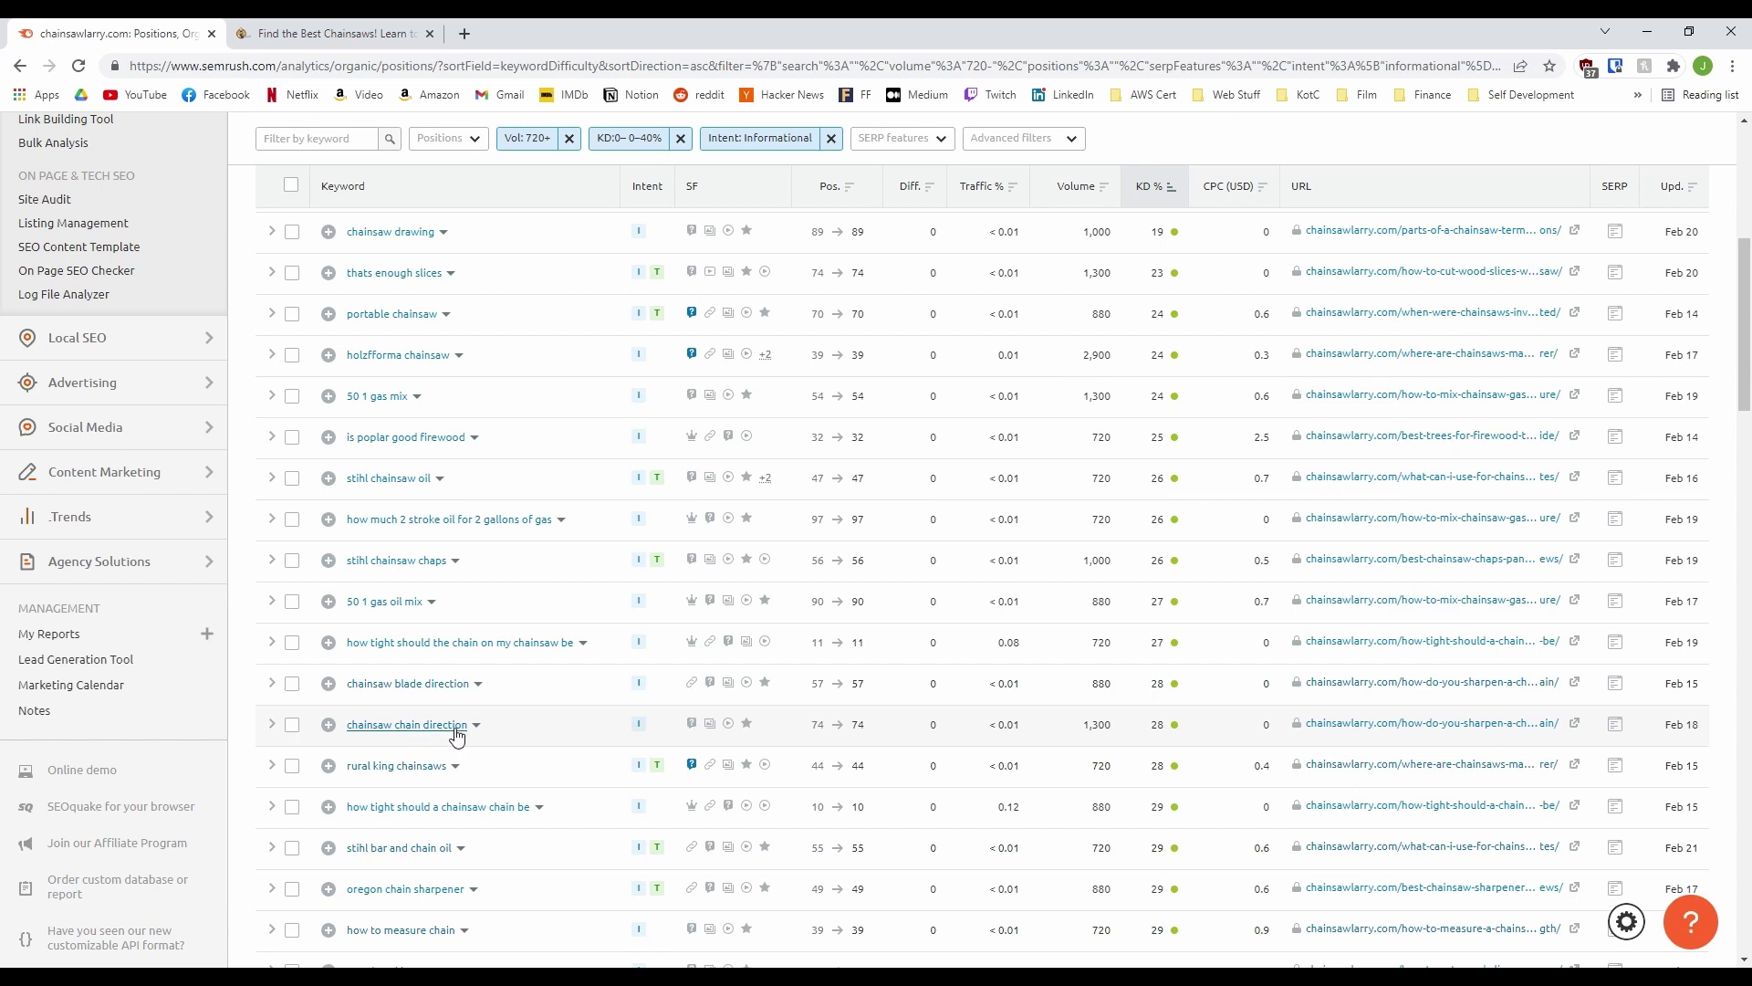
pyautogui.scroll(-1, 484, 727)
pyautogui.scroll(-1, 591, 690)
pyautogui.scroll(-1, 525, 657)
pyautogui.scroll(-1, 537, 683)
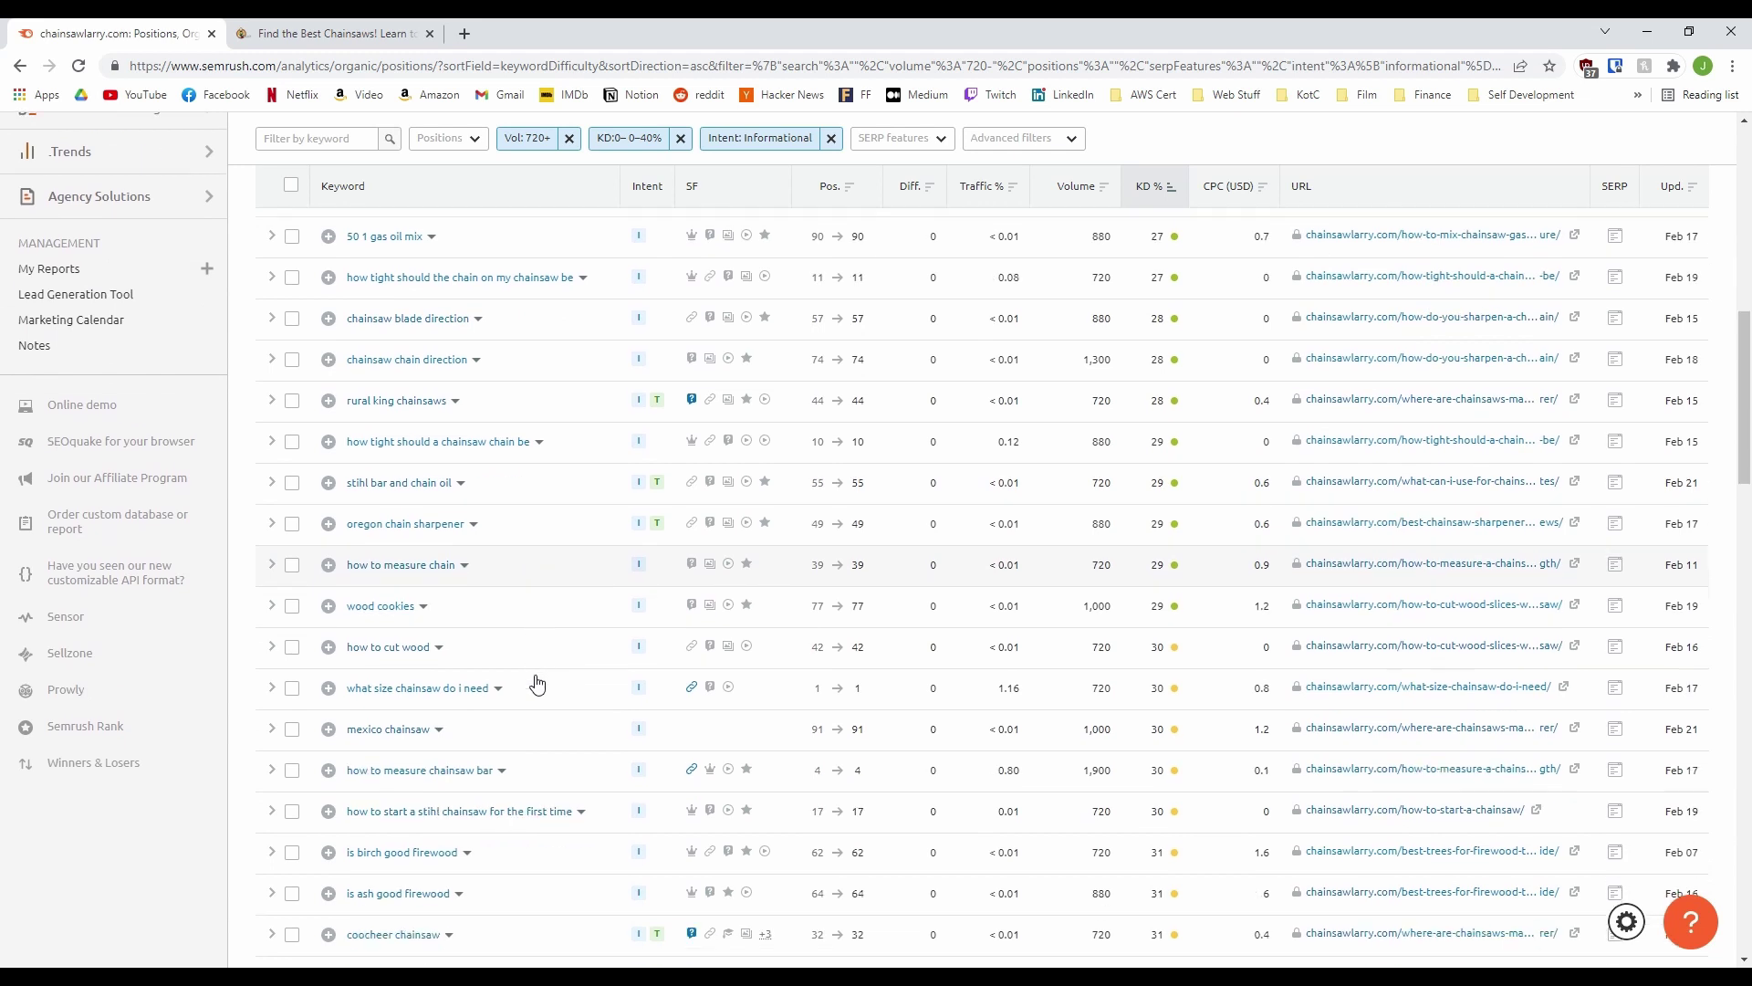
pyautogui.scroll(-3, 547, 716)
pyautogui.scroll(-3, 534, 733)
pyautogui.scroll(-5, 543, 794)
pyautogui.scroll(-3, 548, 829)
pyautogui.scroll(-2, 560, 827)
pyautogui.scroll(-3, 560, 826)
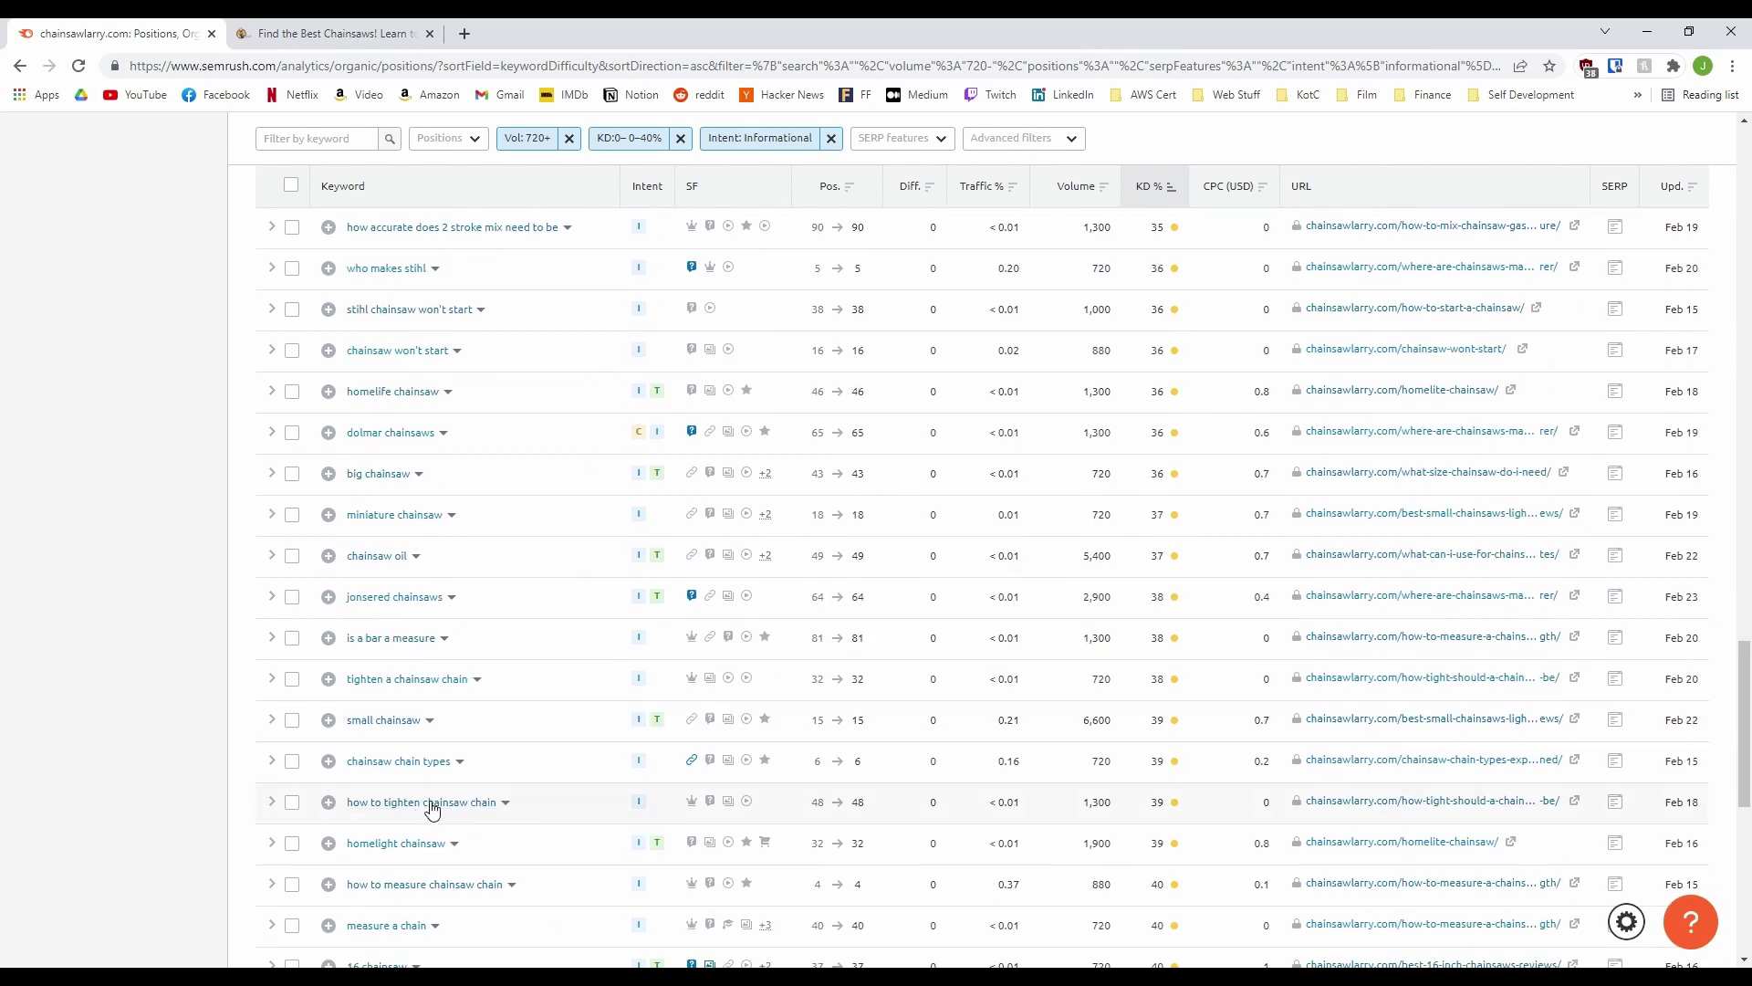
pyautogui.click(509, 813)
pyautogui.click(544, 758)
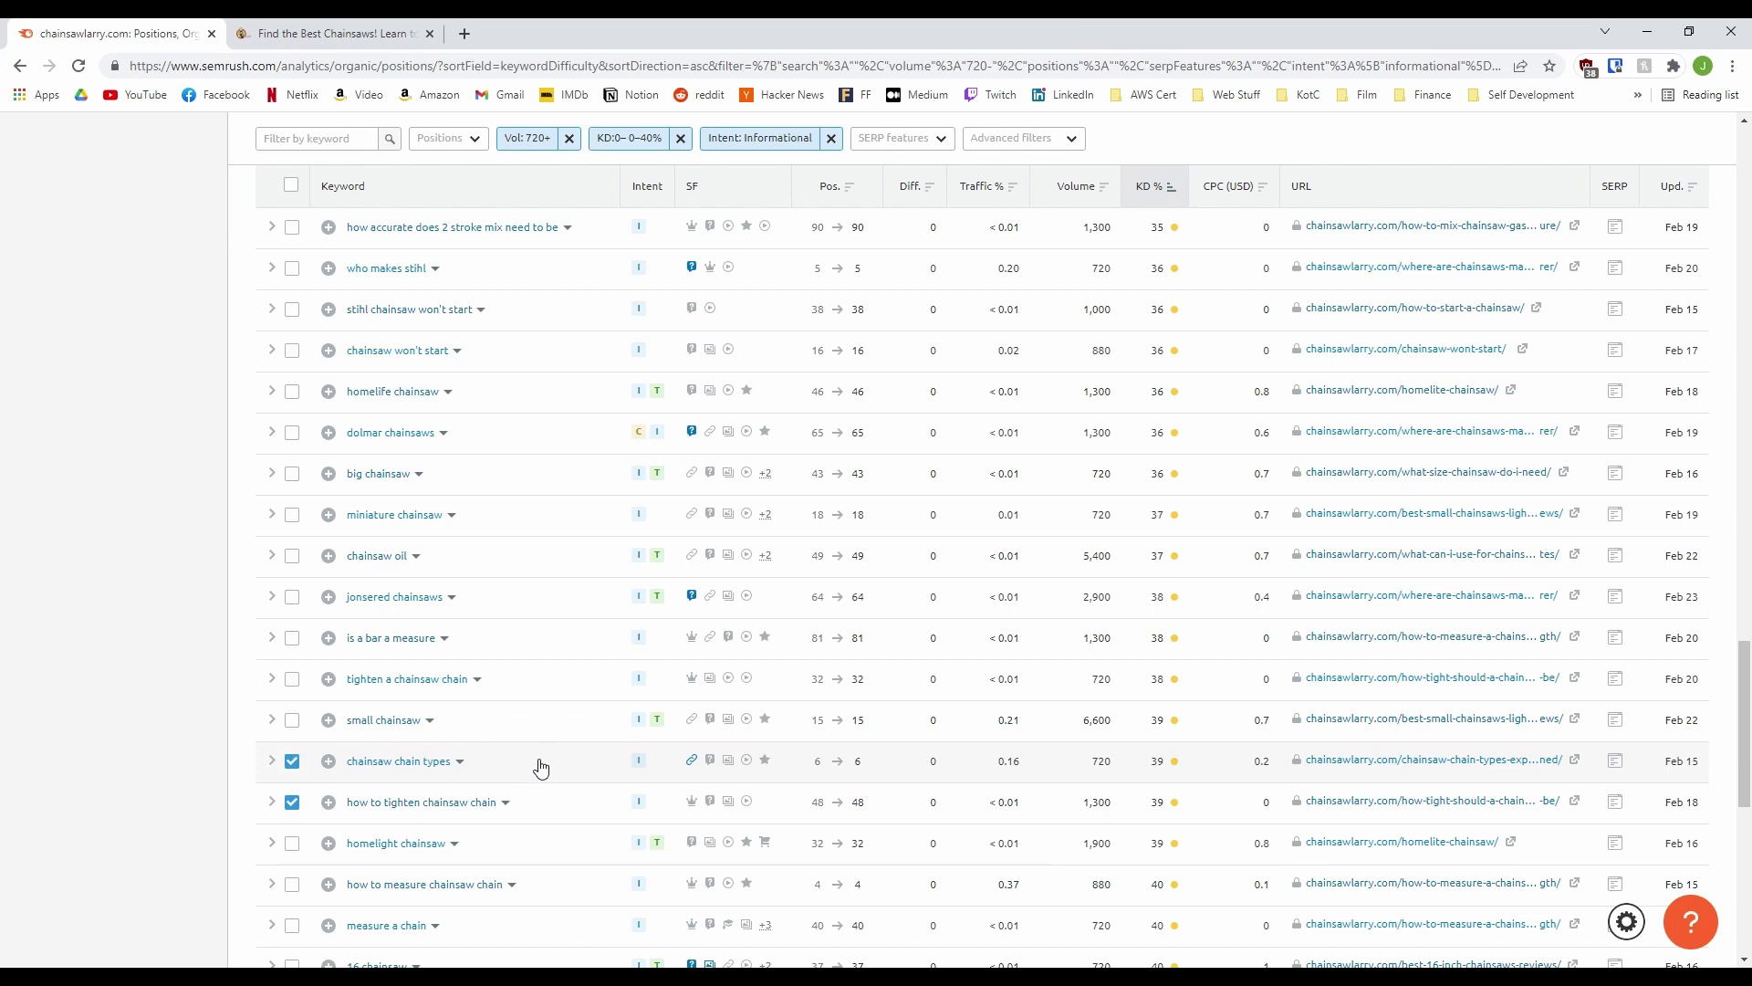
# Tick the 'chainsaw chain direction' and 'full chisel vs semi chisel' keywords.
pyautogui.scroll(7, 541, 767)
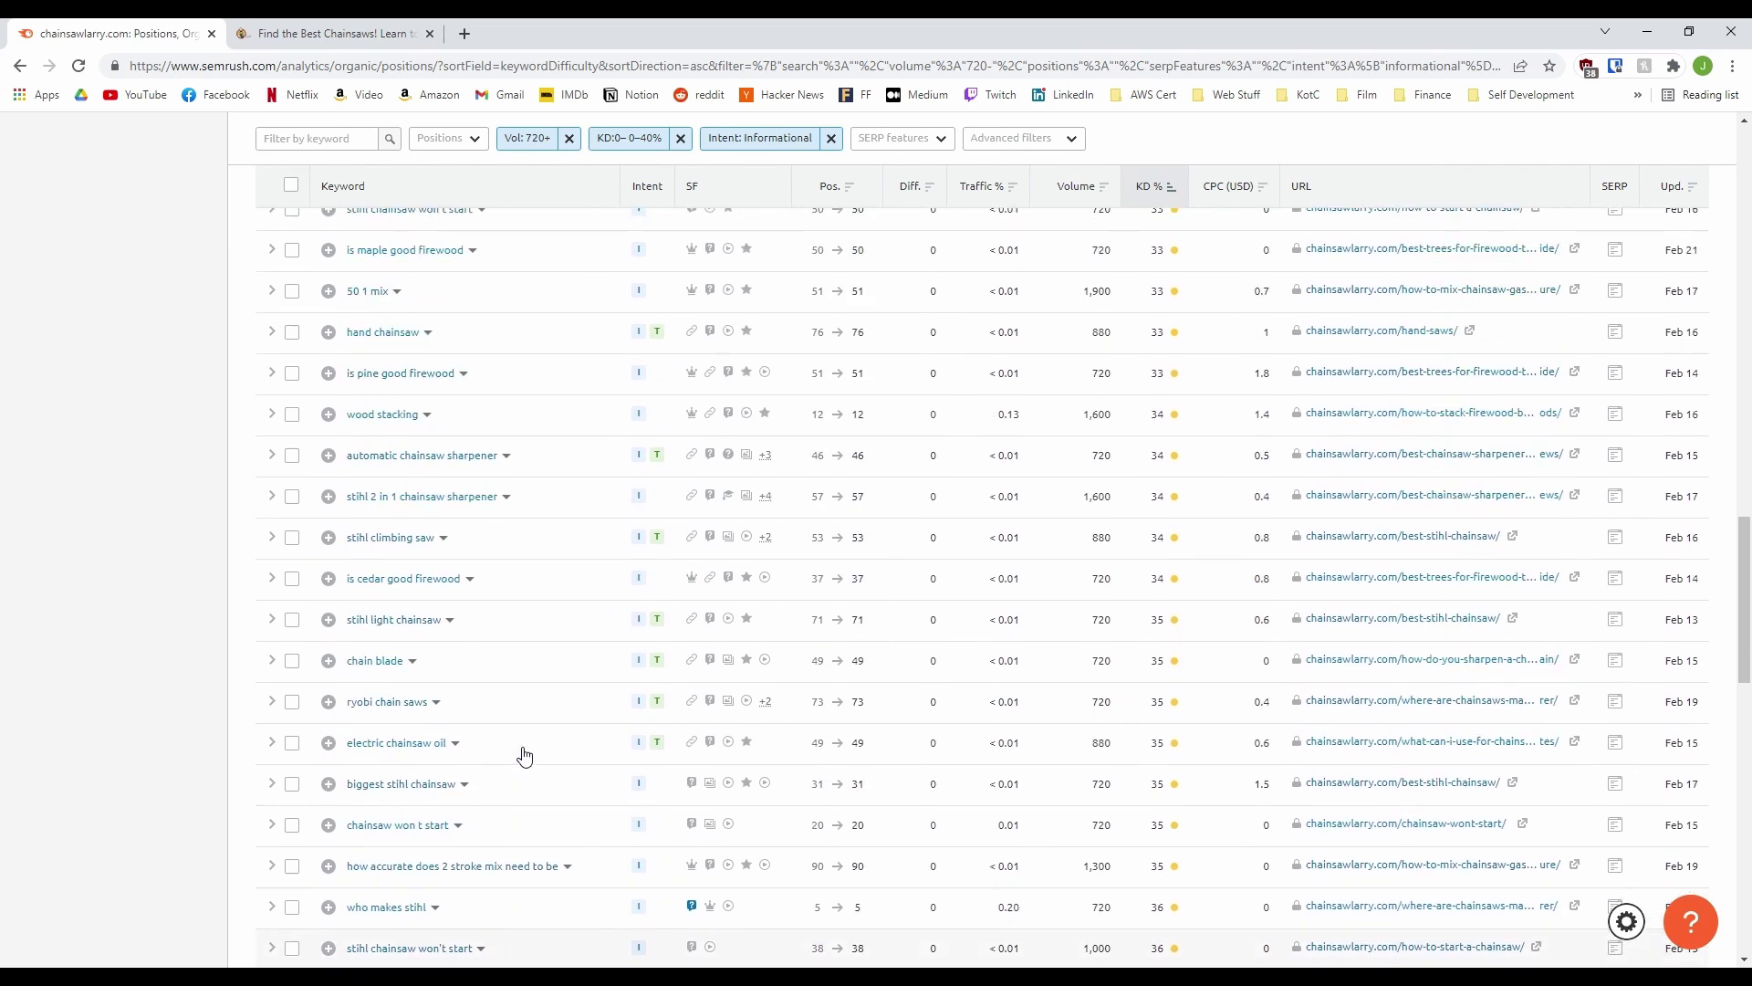
pyautogui.scroll(1, 521, 756)
pyautogui.scroll(10, 516, 743)
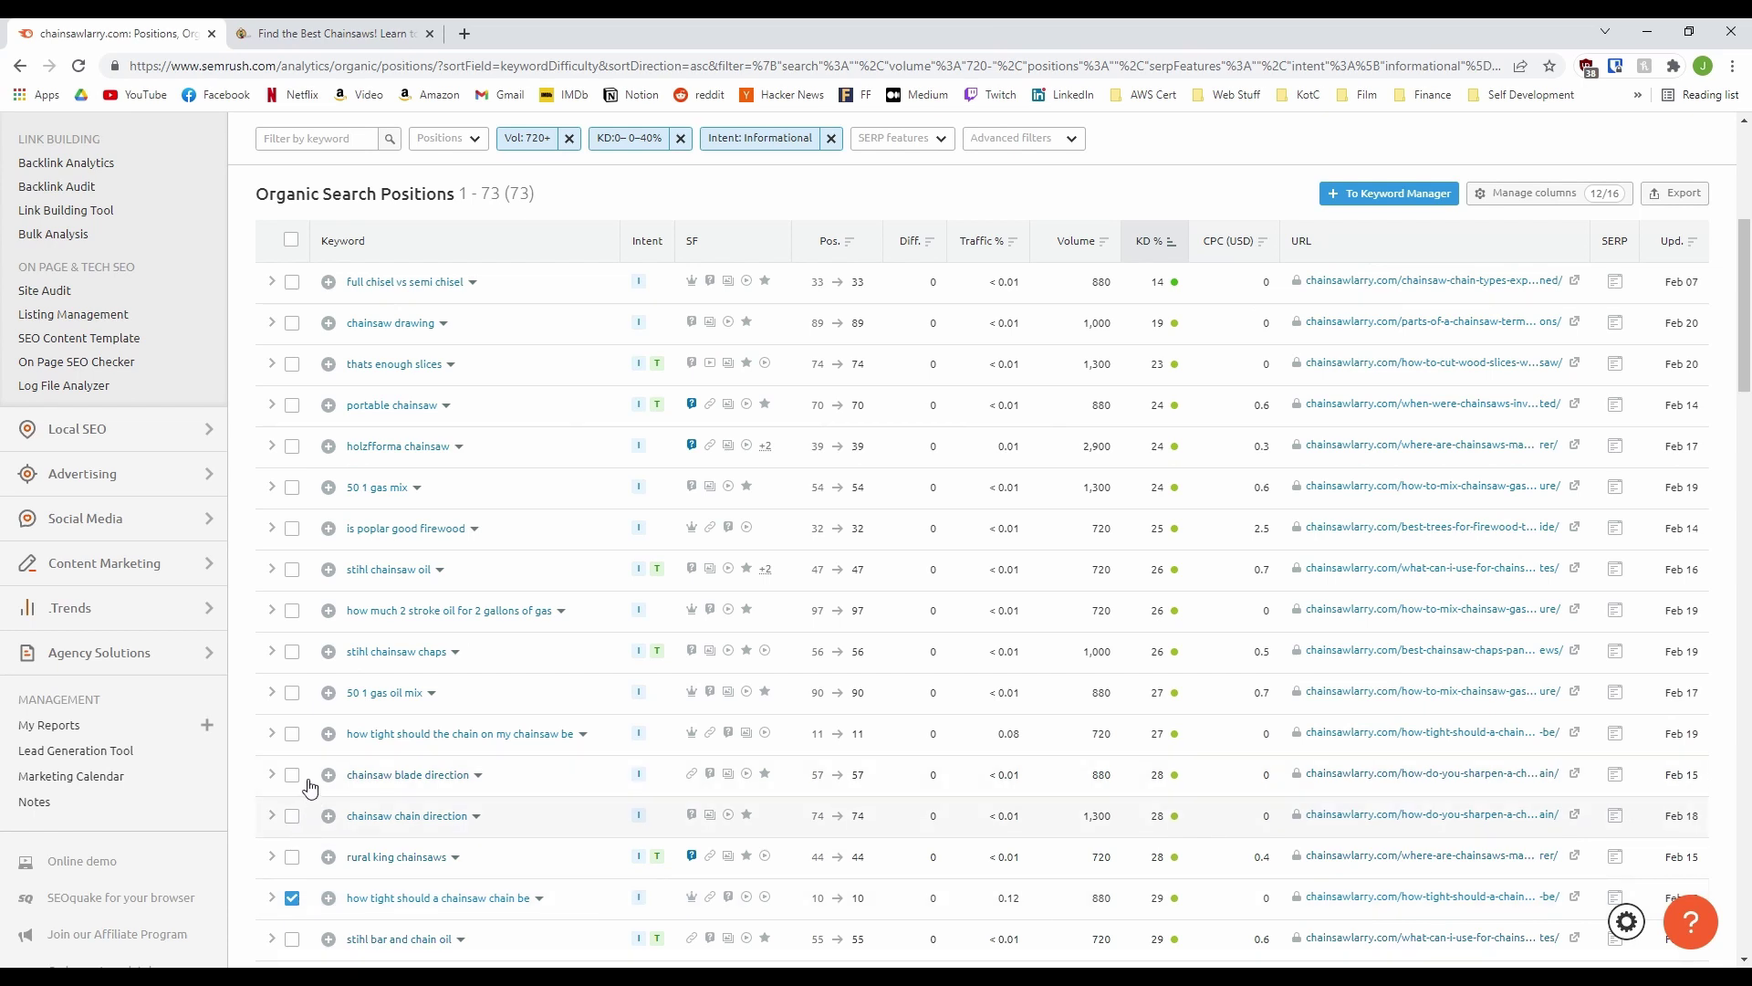
pyautogui.click(292, 815)
pyautogui.scroll(1, 301, 784)
pyautogui.click(293, 374)
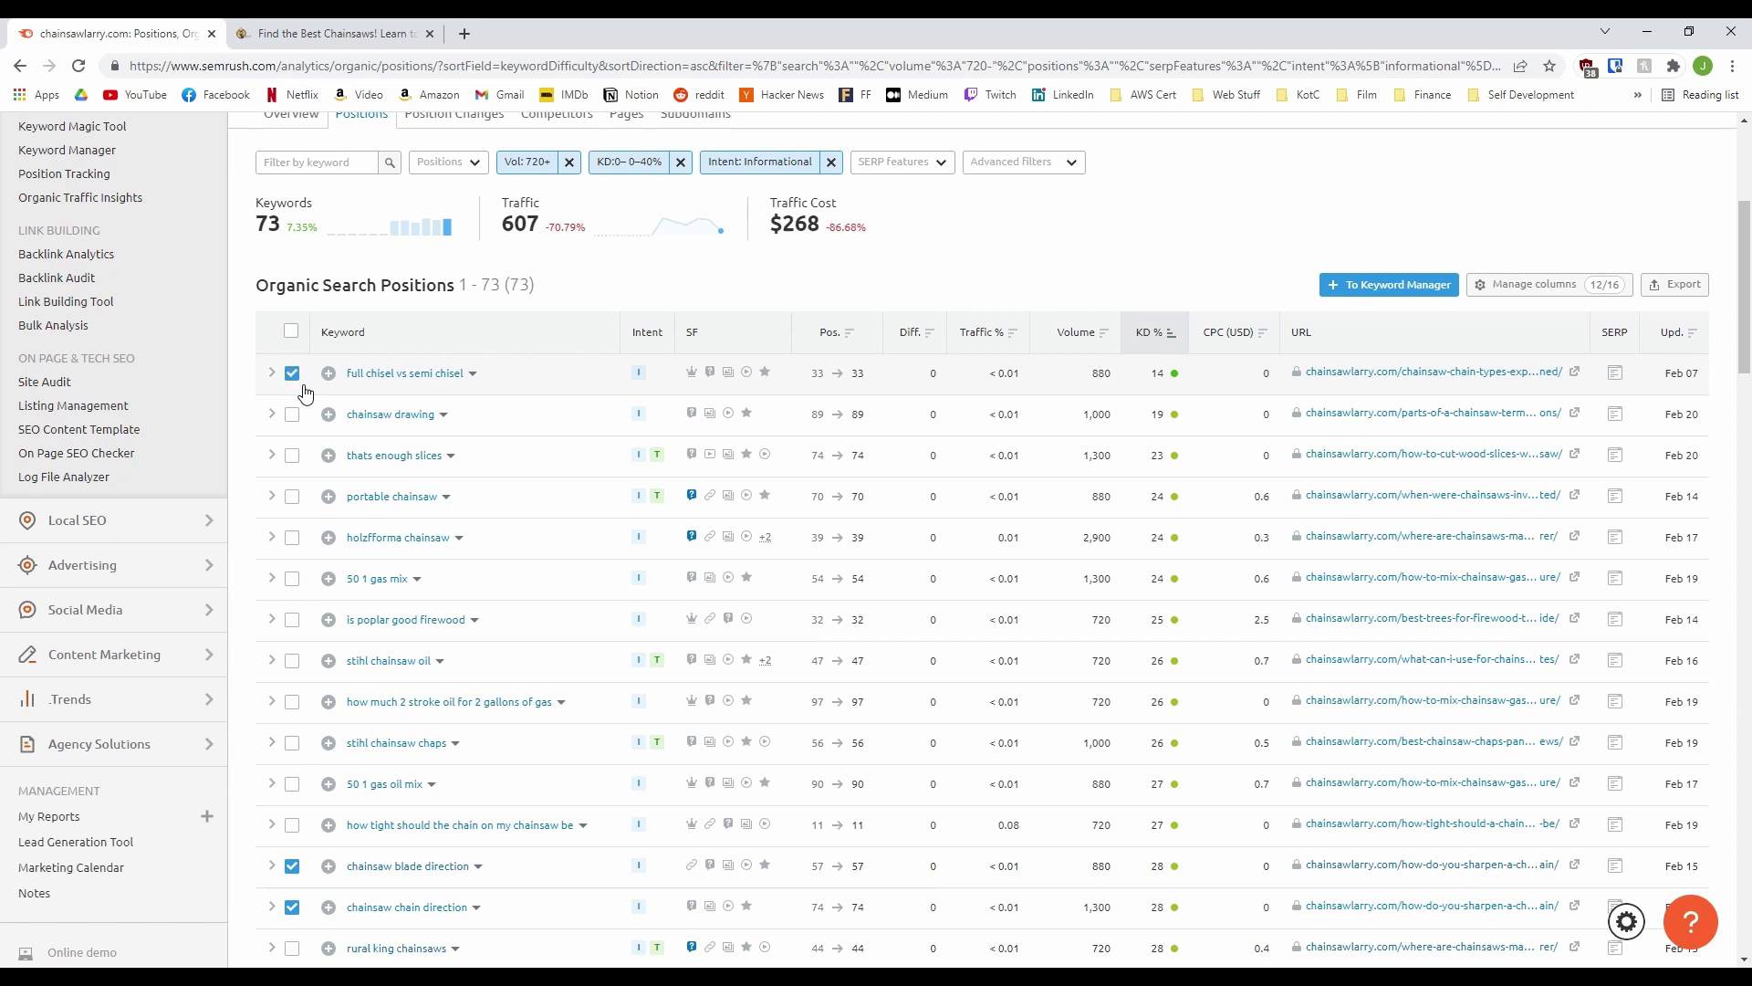
# Send the ticked keywords to a new list 'Everything you need to know about chainsaw chains'.
pyautogui.click(1346, 288)
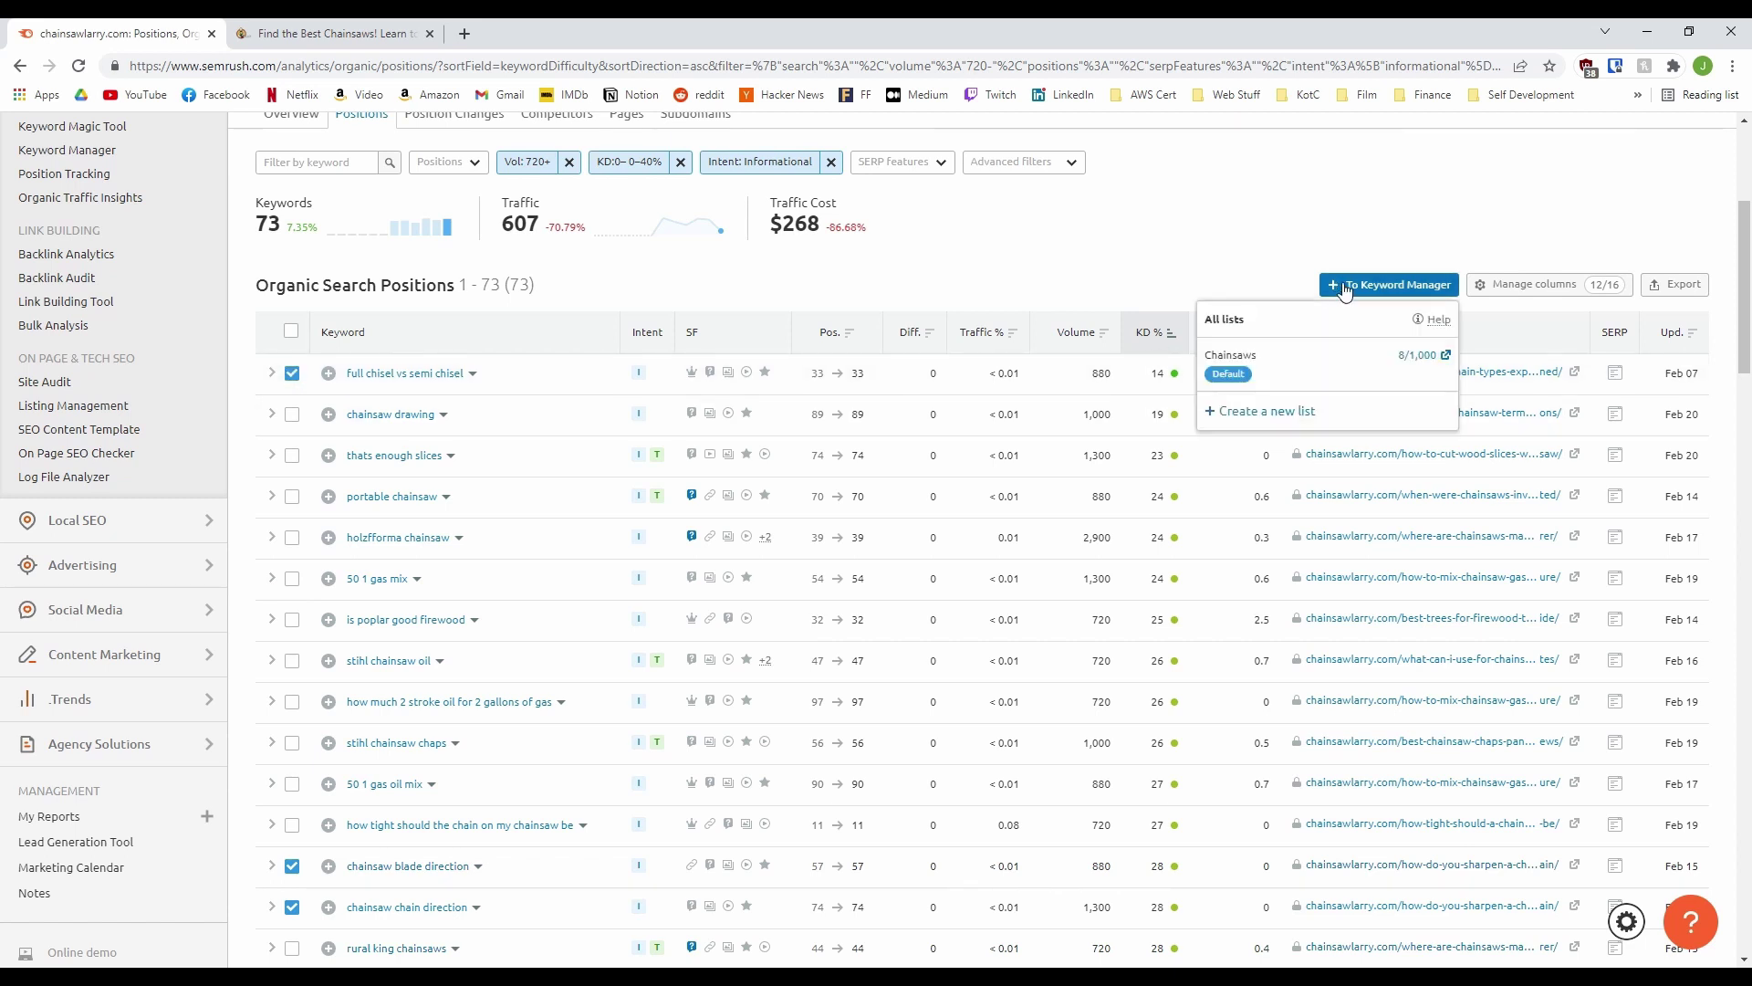
pyautogui.click(1277, 412)
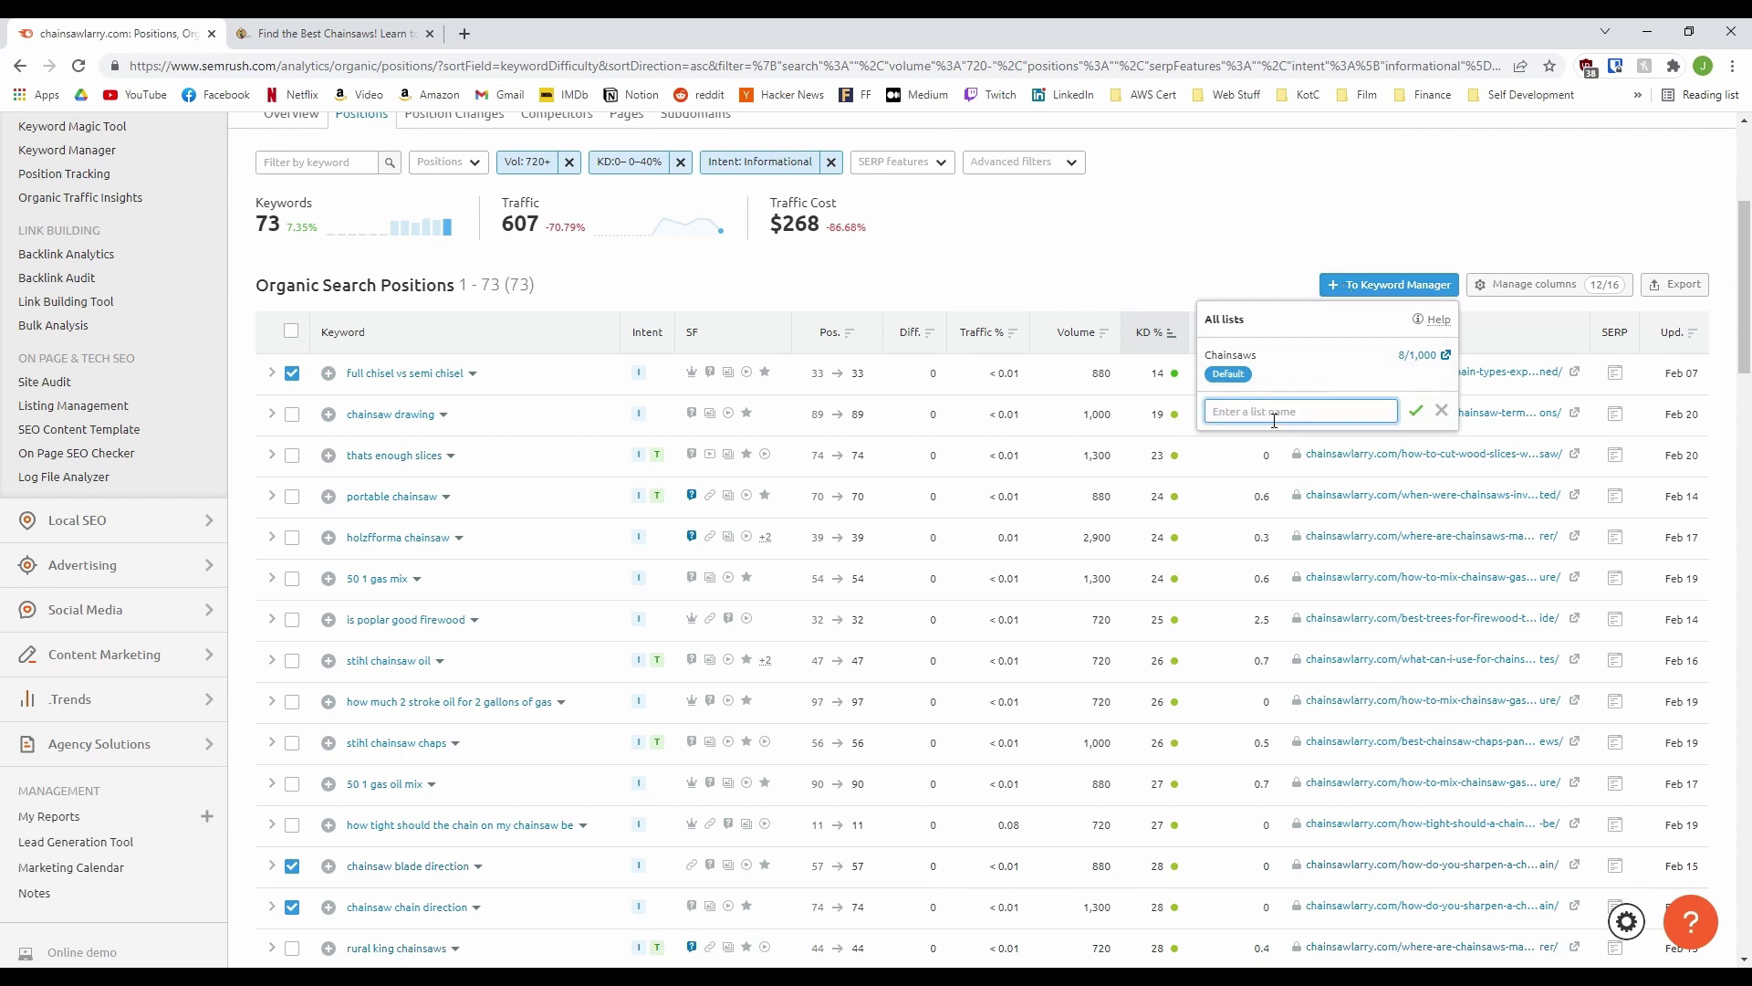
pyautogui.write('E')
pyautogui.write('verything you need to know about chainsaw')
pyautogui.write(' chainsaw chains')
pyautogui.click(1416, 410)
pyautogui.scroll(1, 245, 595)
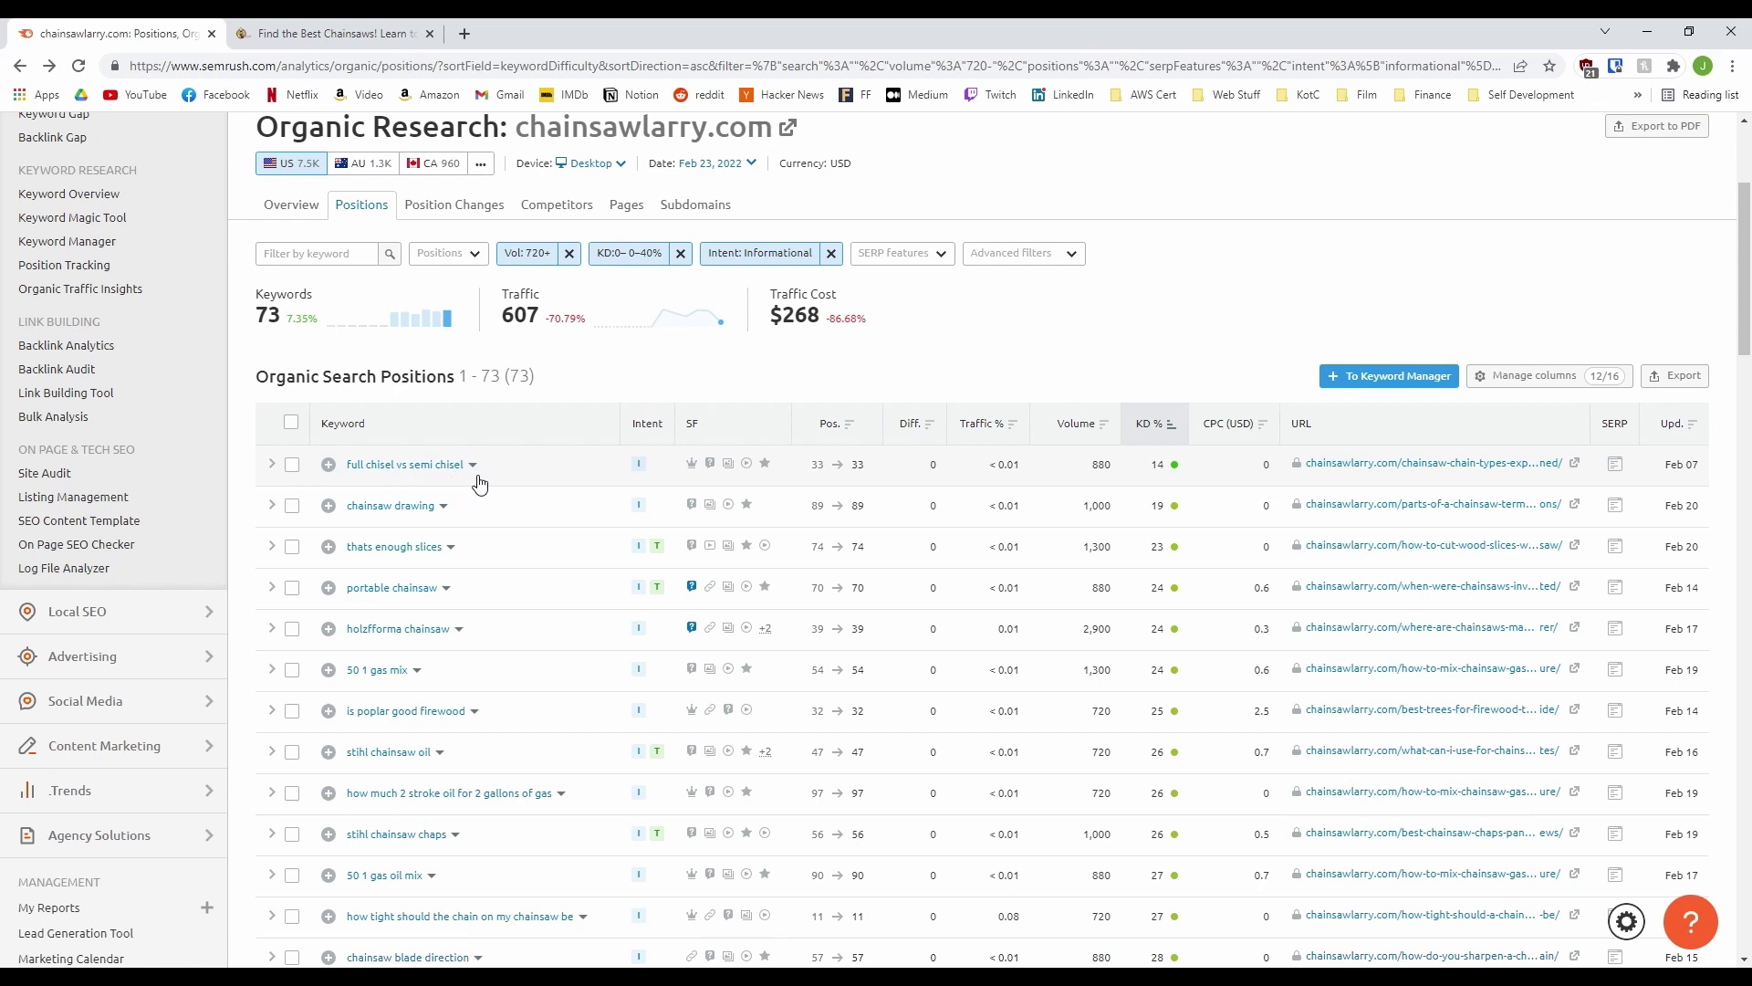
# Open the 'Chainsaw Chain Types Explained' article and scroll through its cutter types and chain arrangements.
pyautogui.click(1563, 466)
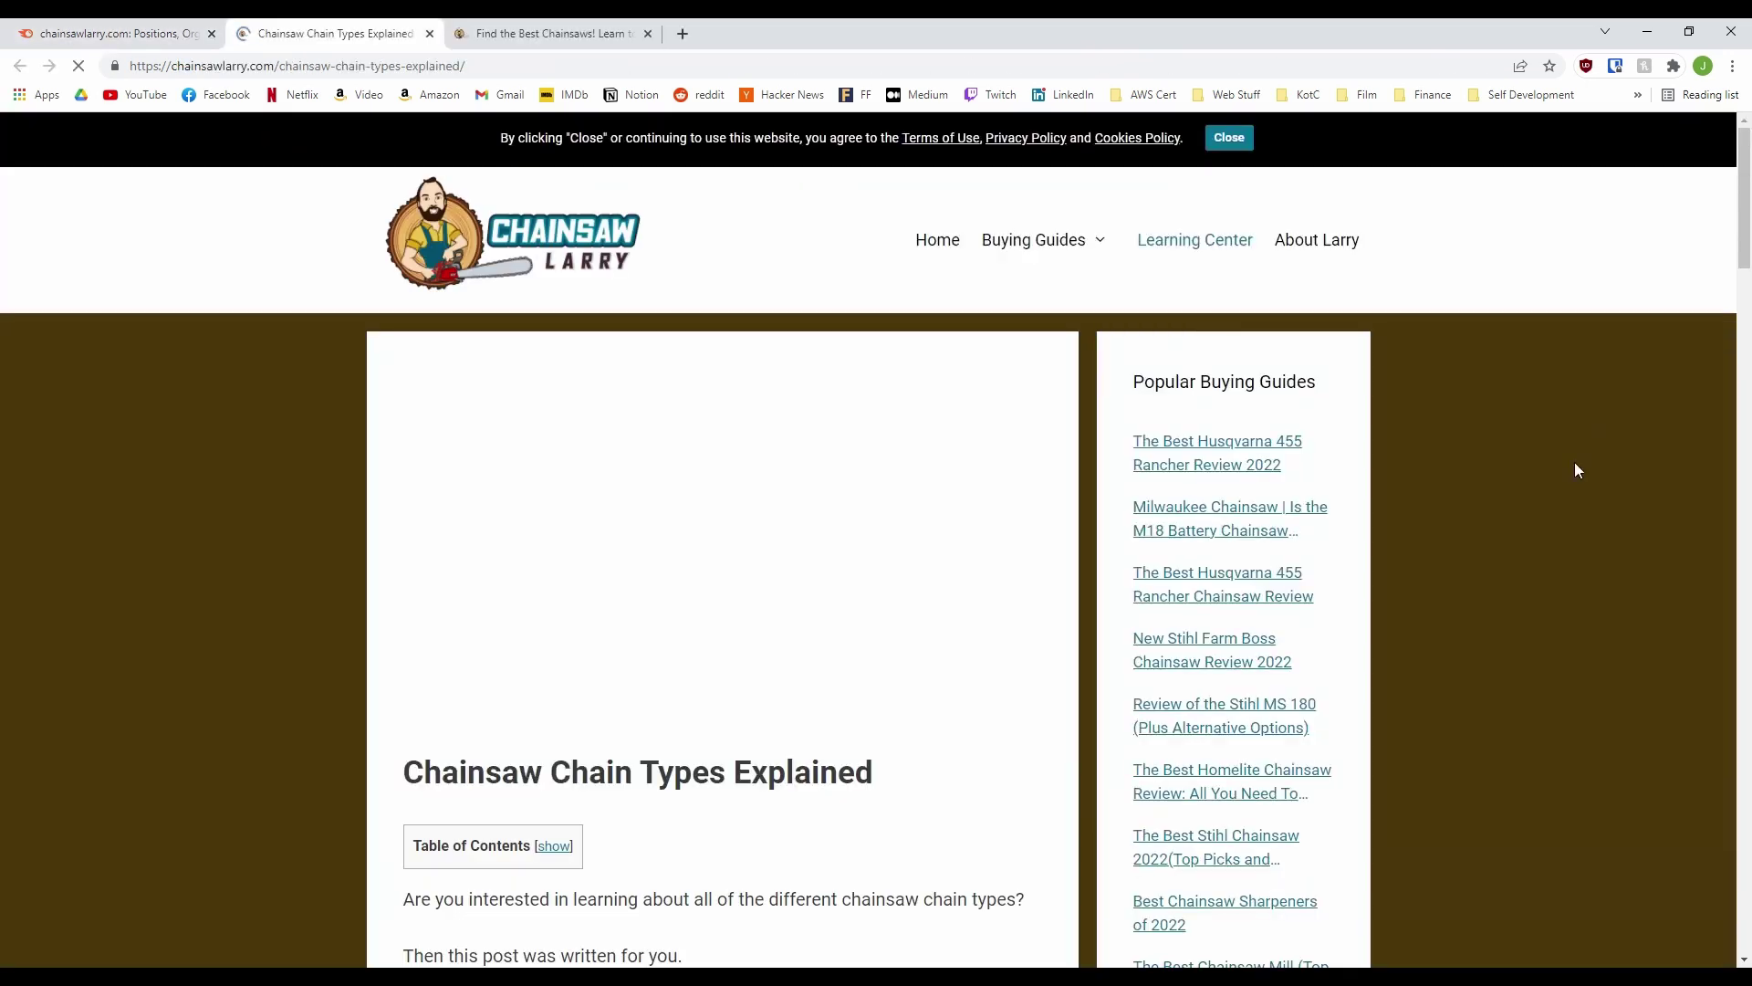
pyautogui.scroll(-6, 1576, 463)
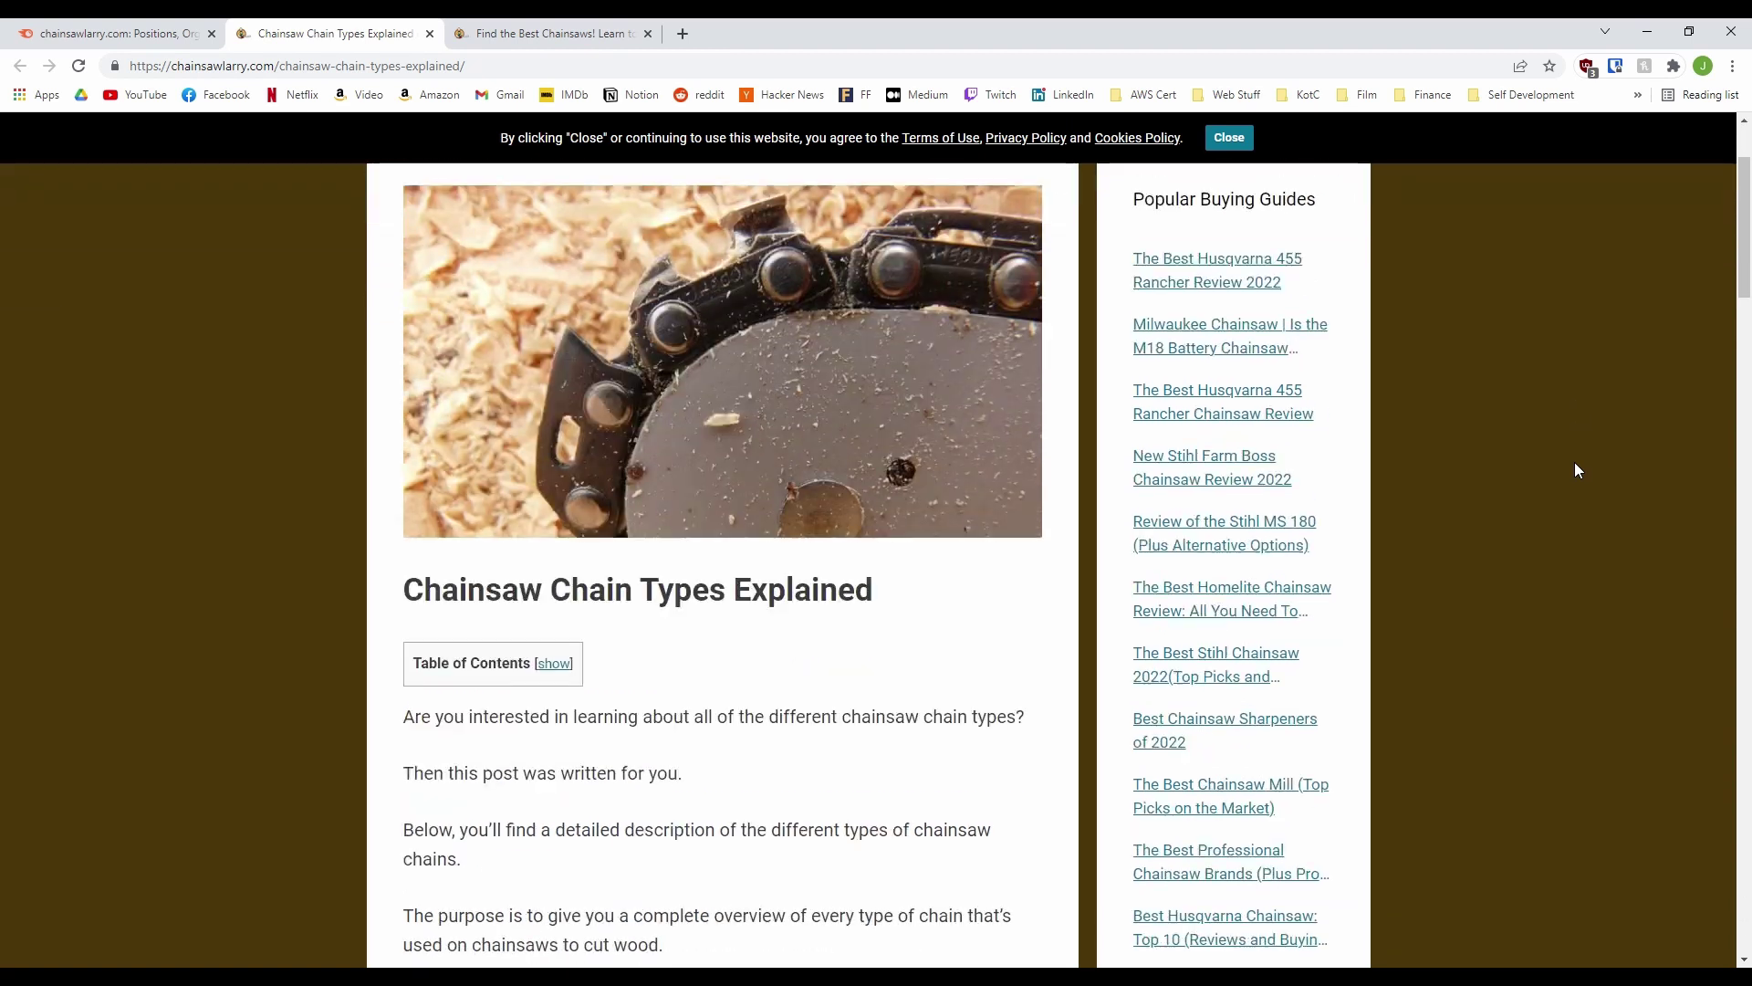
pyautogui.scroll(-13, 1574, 464)
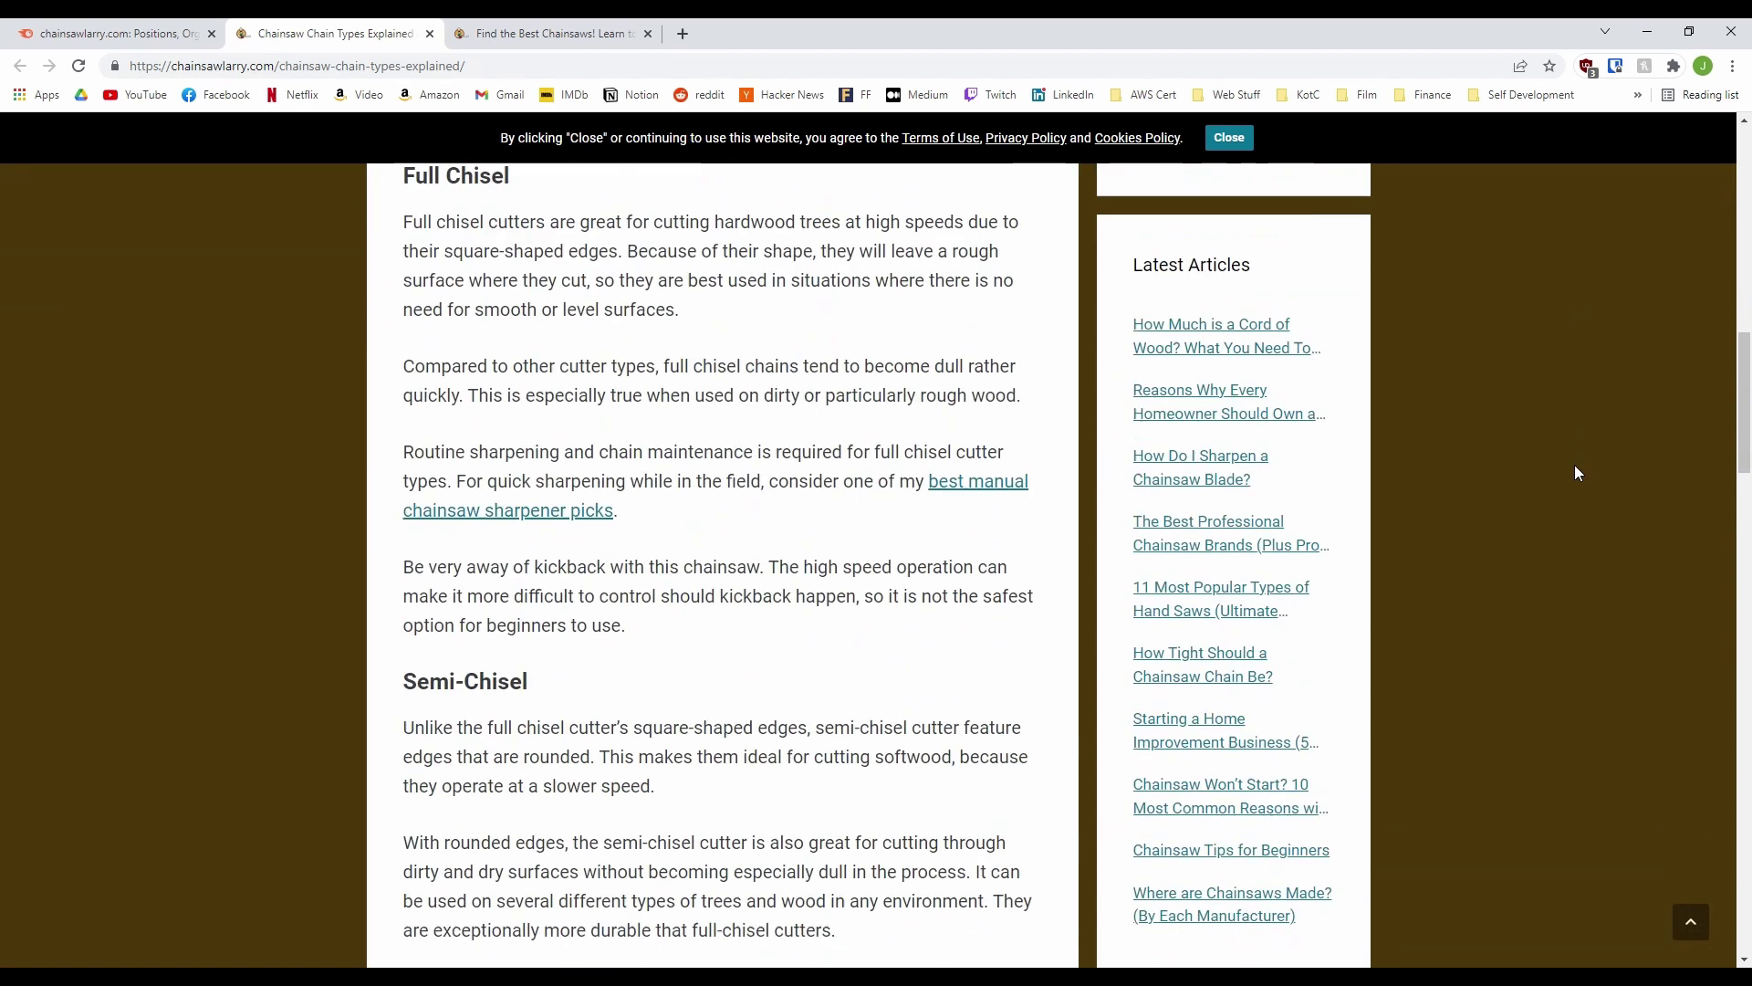
pyautogui.scroll(-10, 1574, 467)
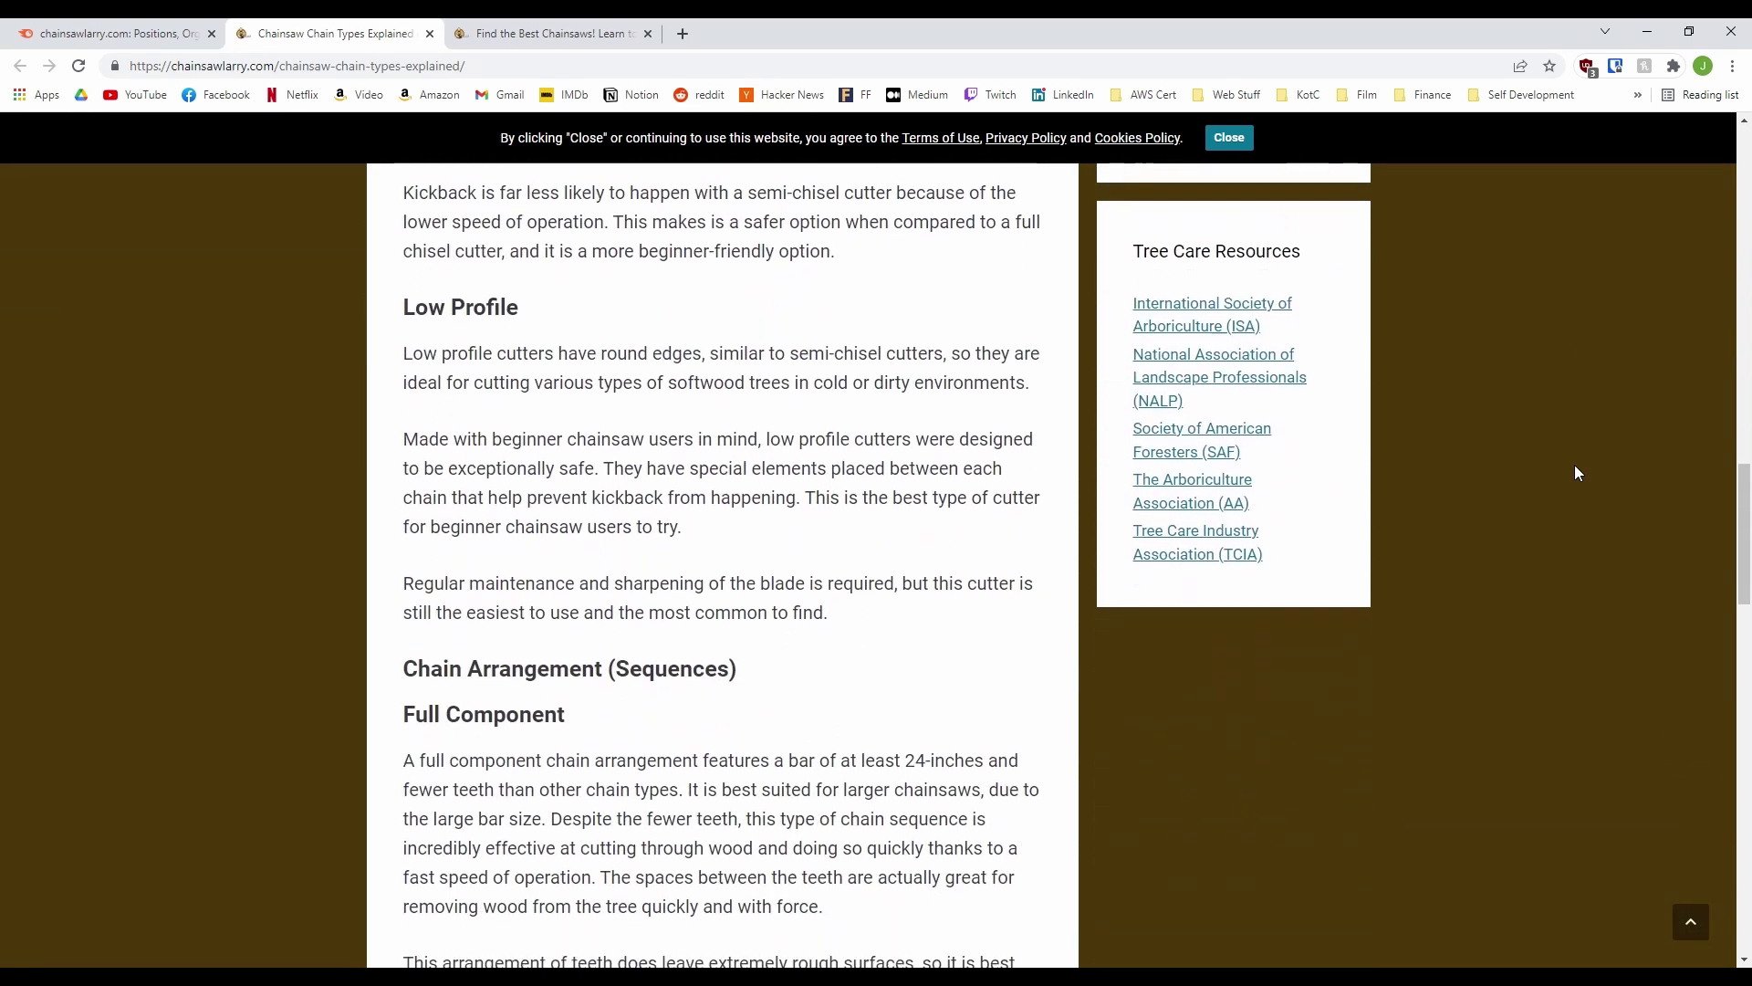
pyautogui.scroll(-8, 1575, 473)
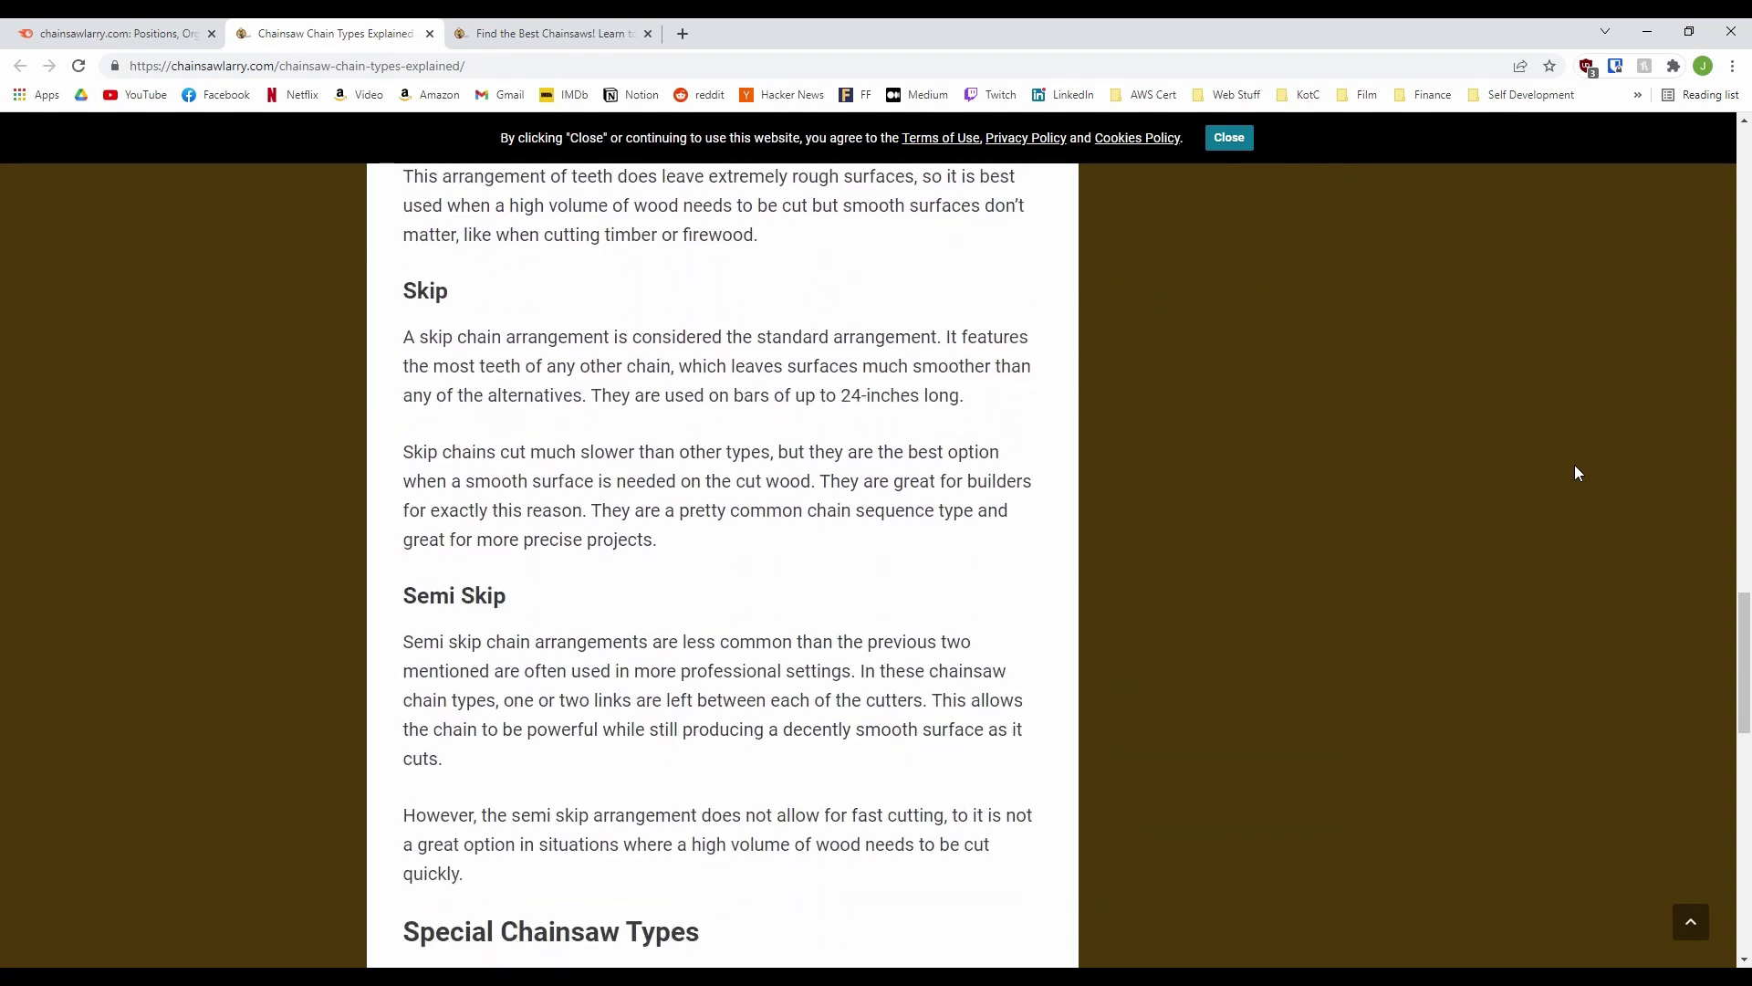
pyautogui.scroll(-9, 1578, 472)
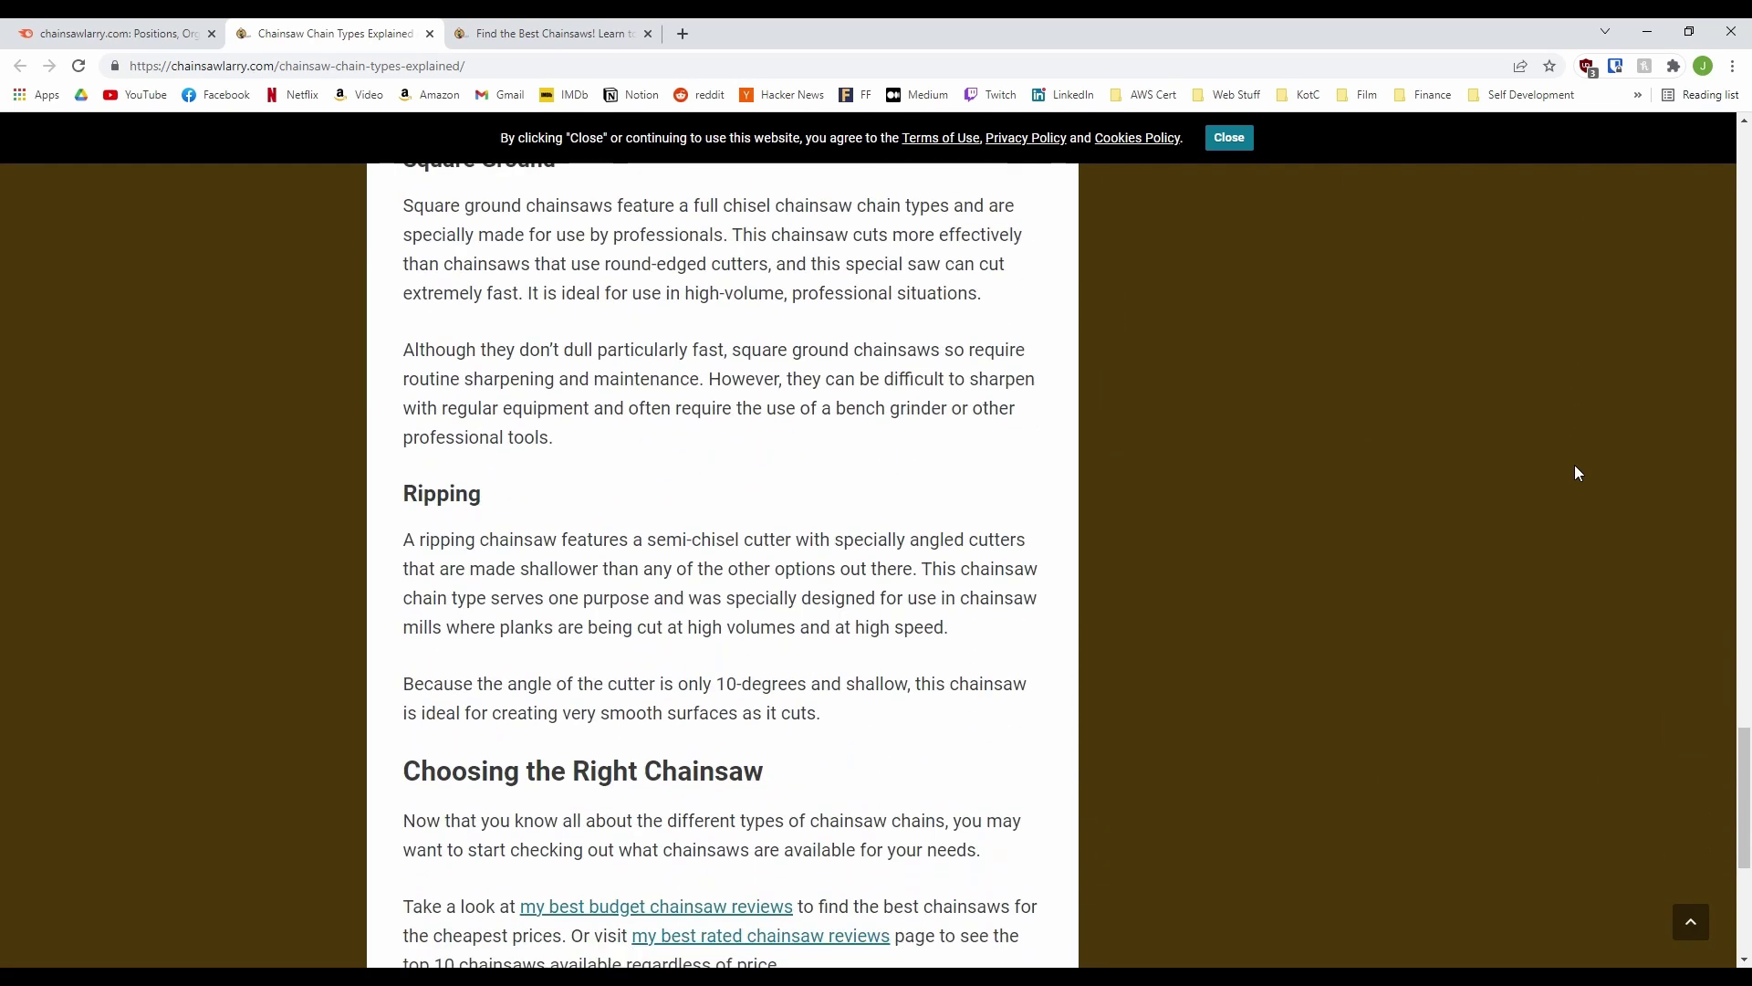
pyautogui.scroll(4, 1508, 502)
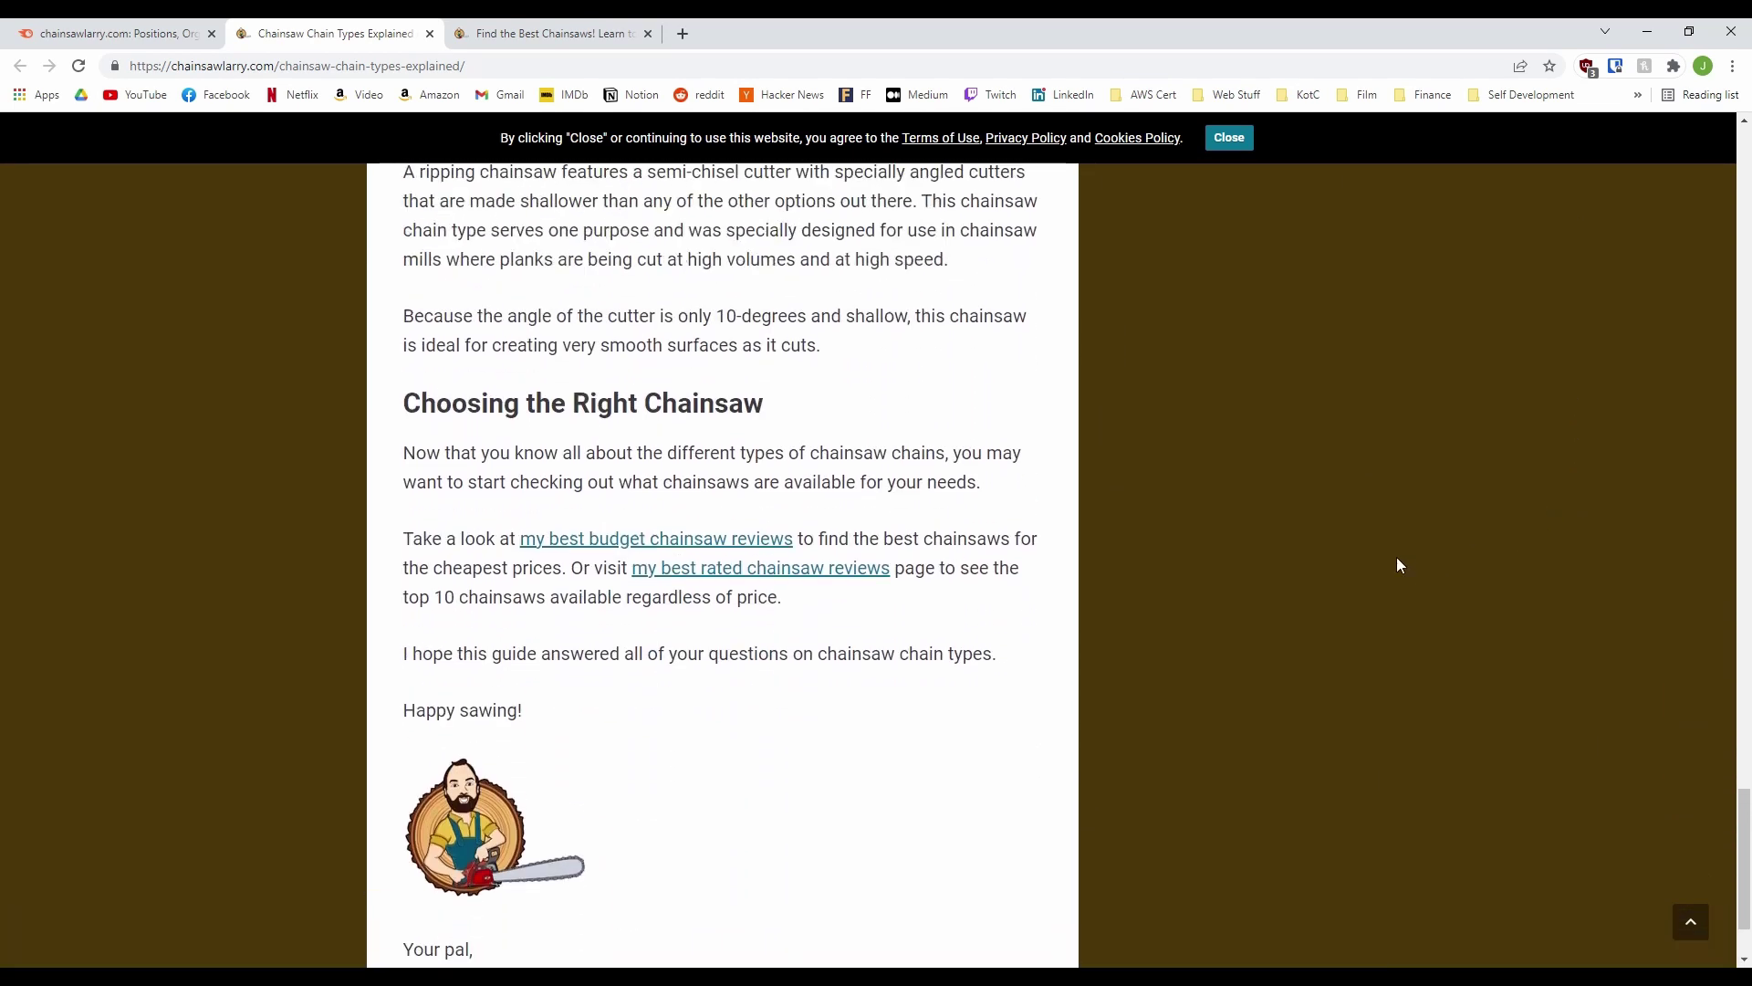
pyautogui.scroll(13, 1357, 583)
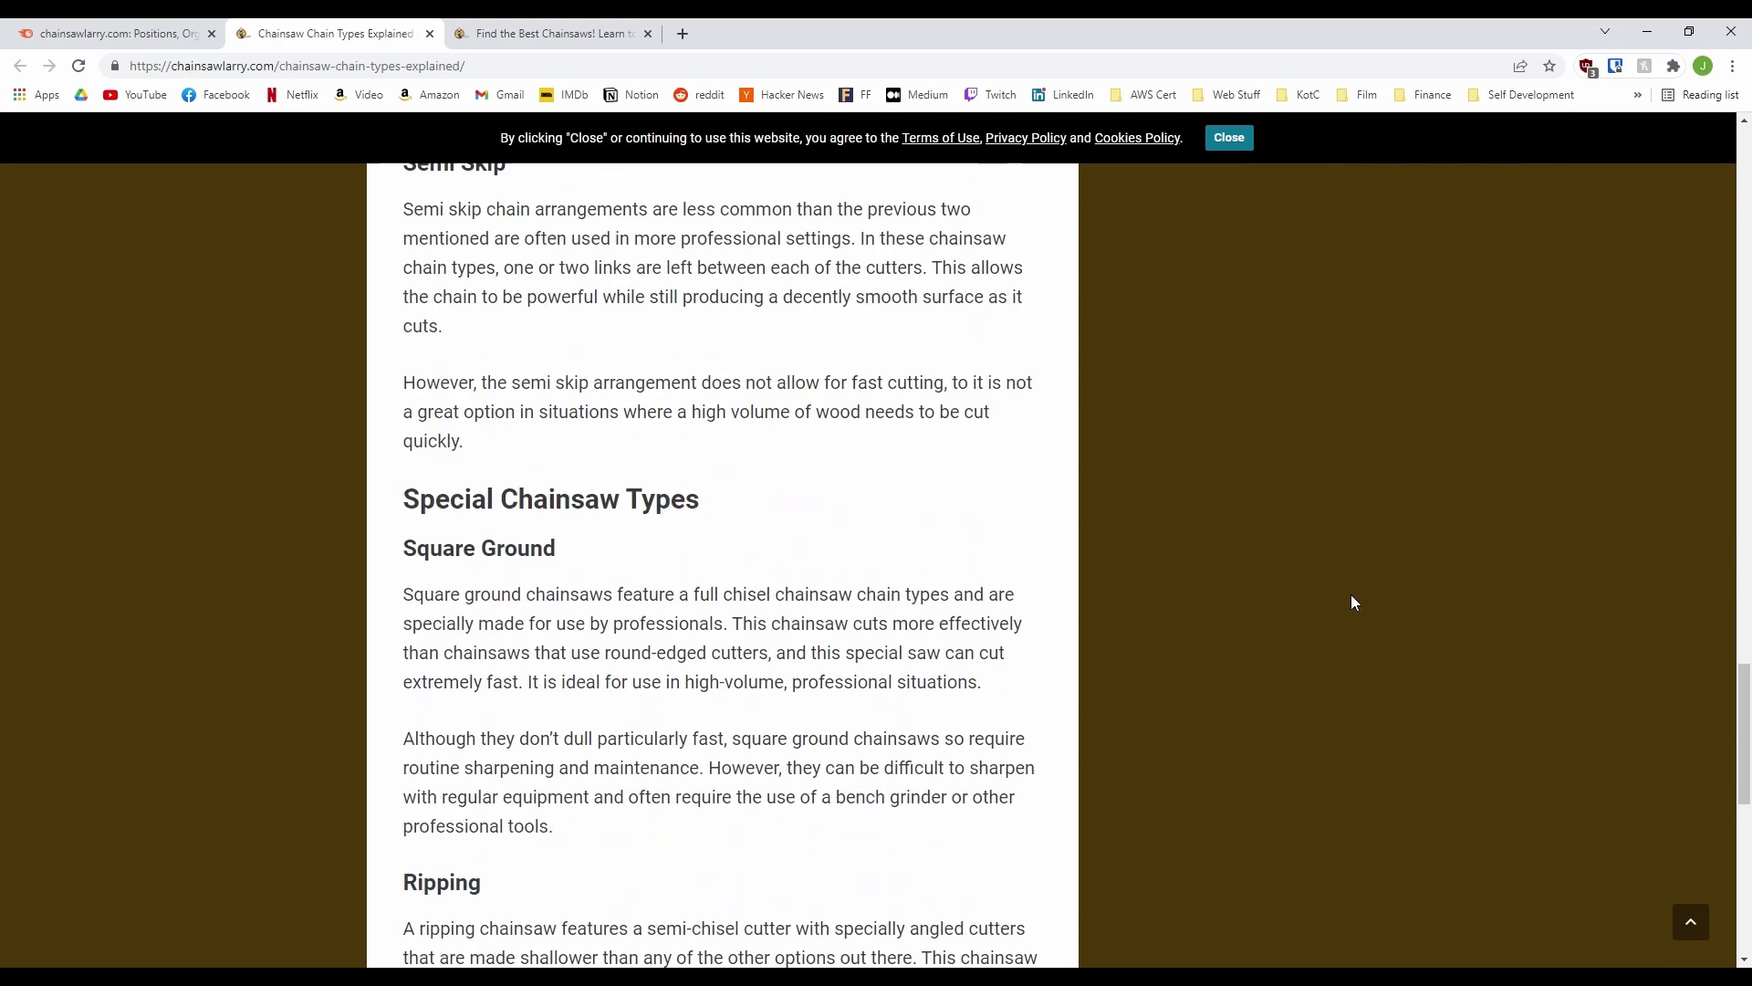
pyautogui.scroll(12, 1343, 602)
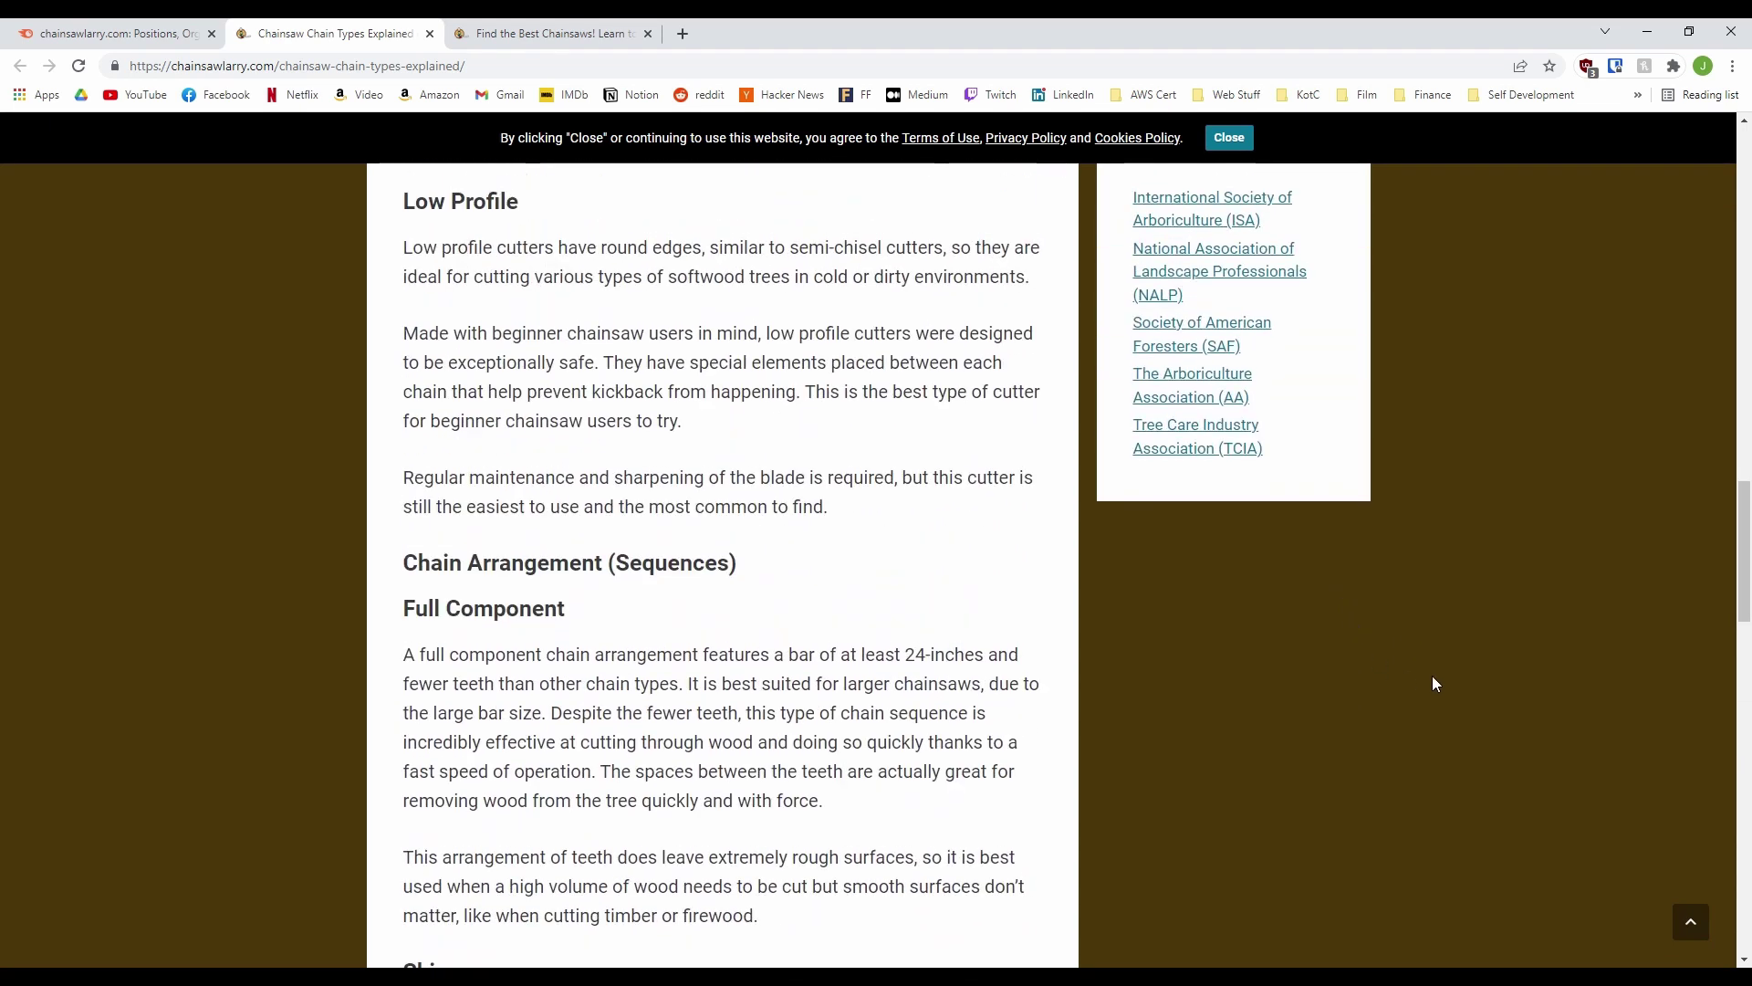
pyautogui.scroll(17, 1570, 683)
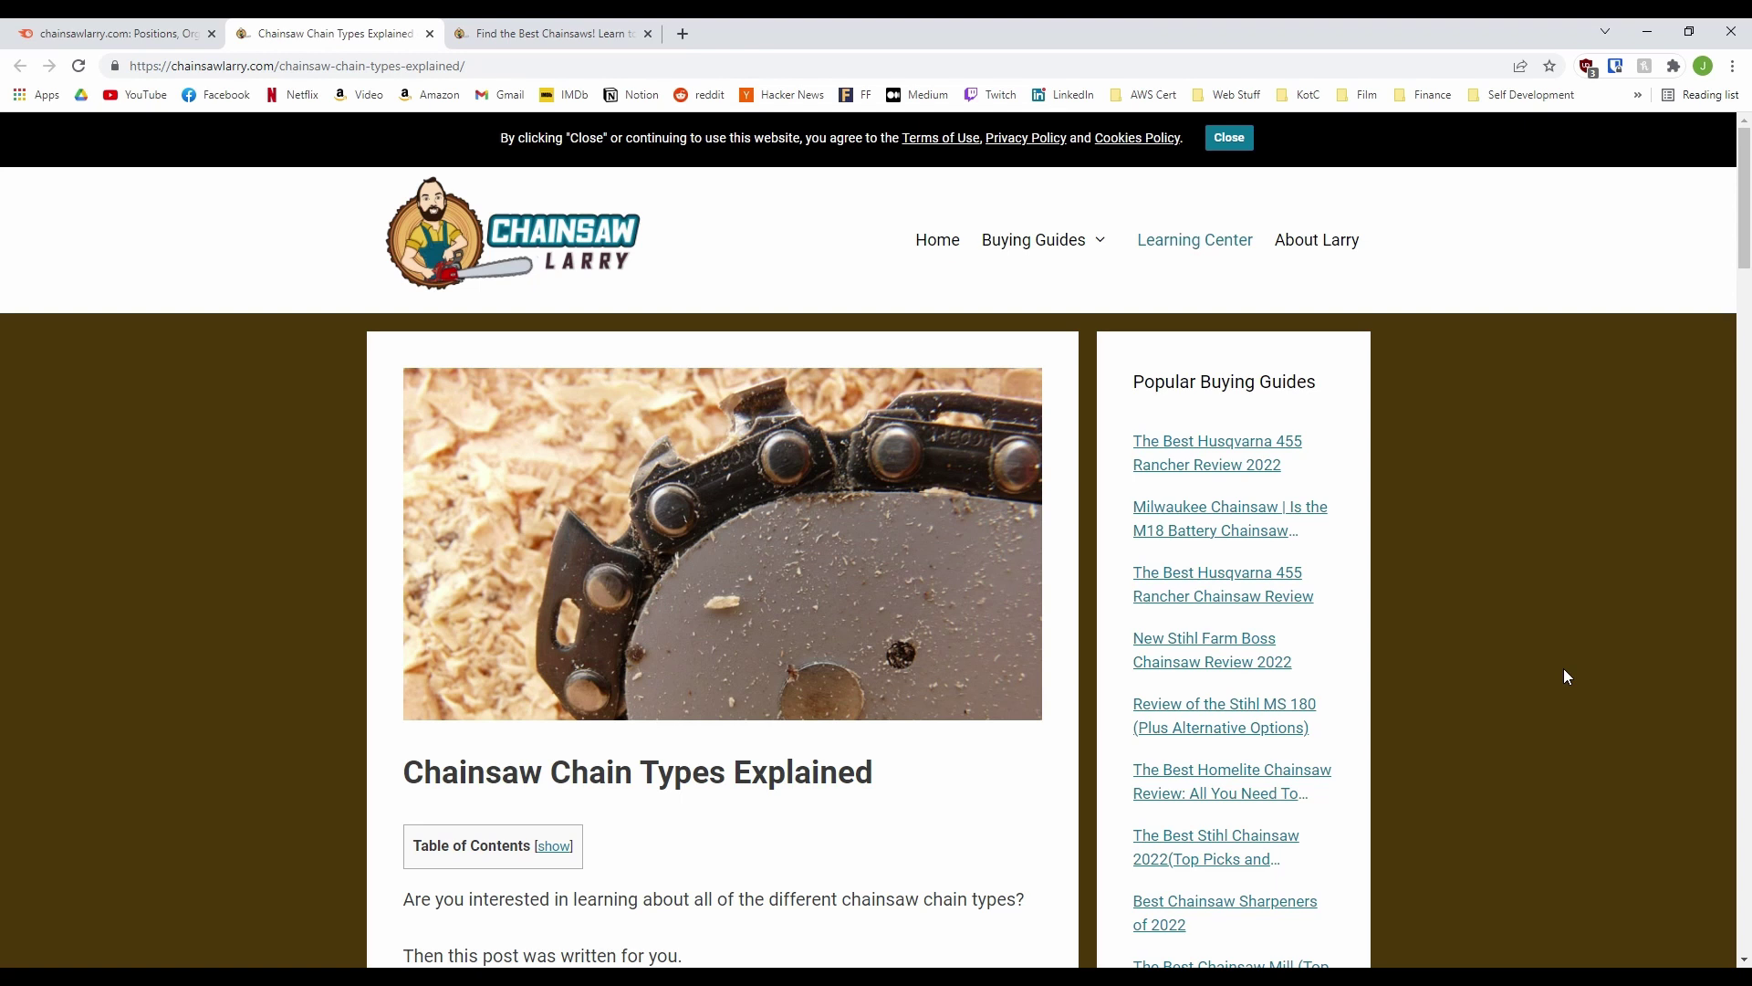
# Leave the filtered chainsawlarry.com organic positions report in Semrush and go to the Projects page.
pyautogui.click(136, 34)
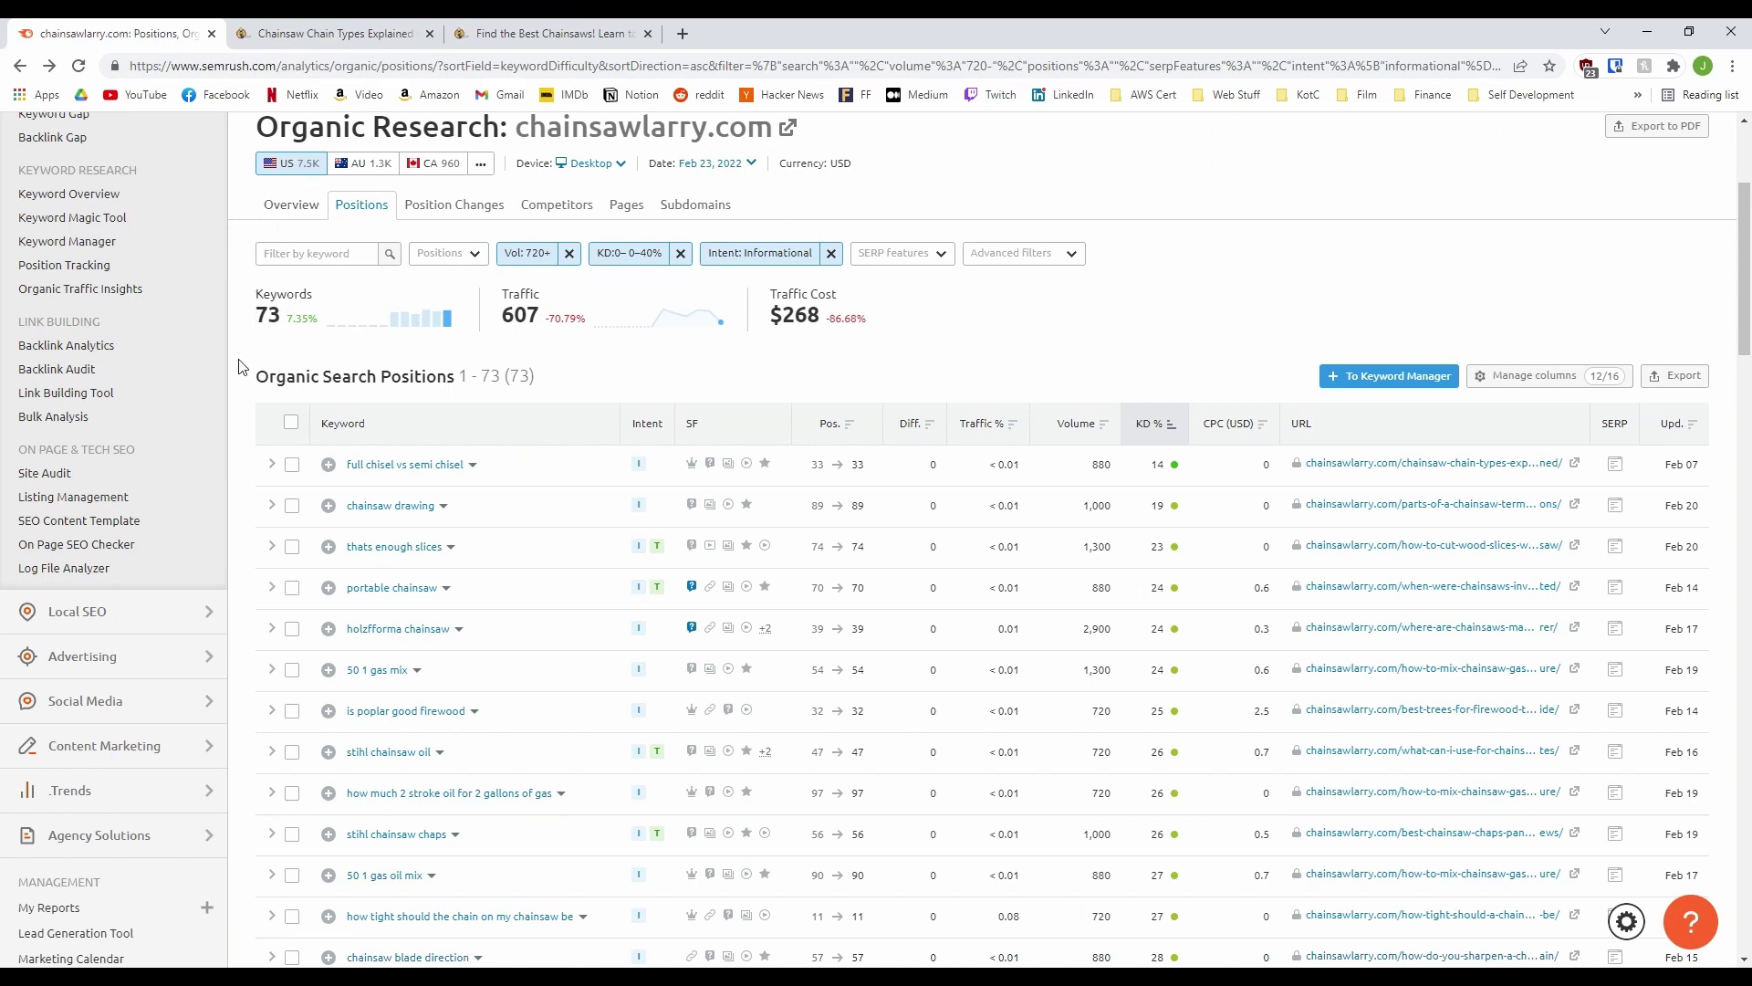
pyautogui.scroll(3, 242, 366)
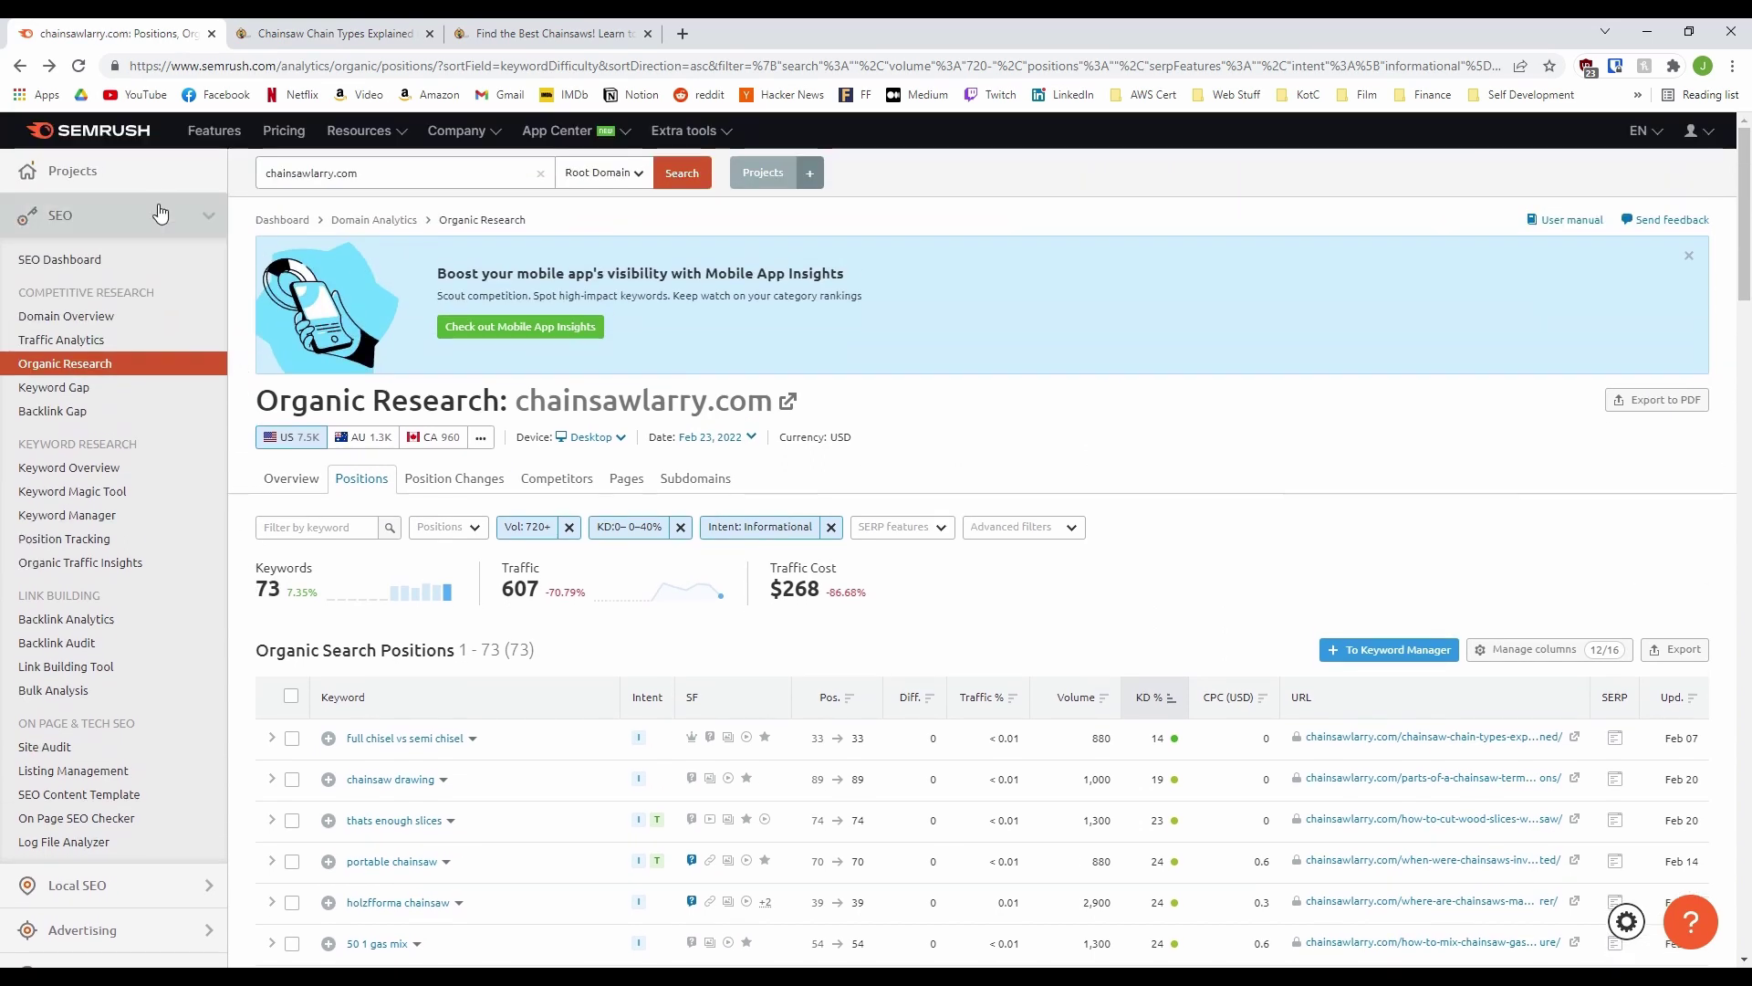
pyautogui.click(129, 183)
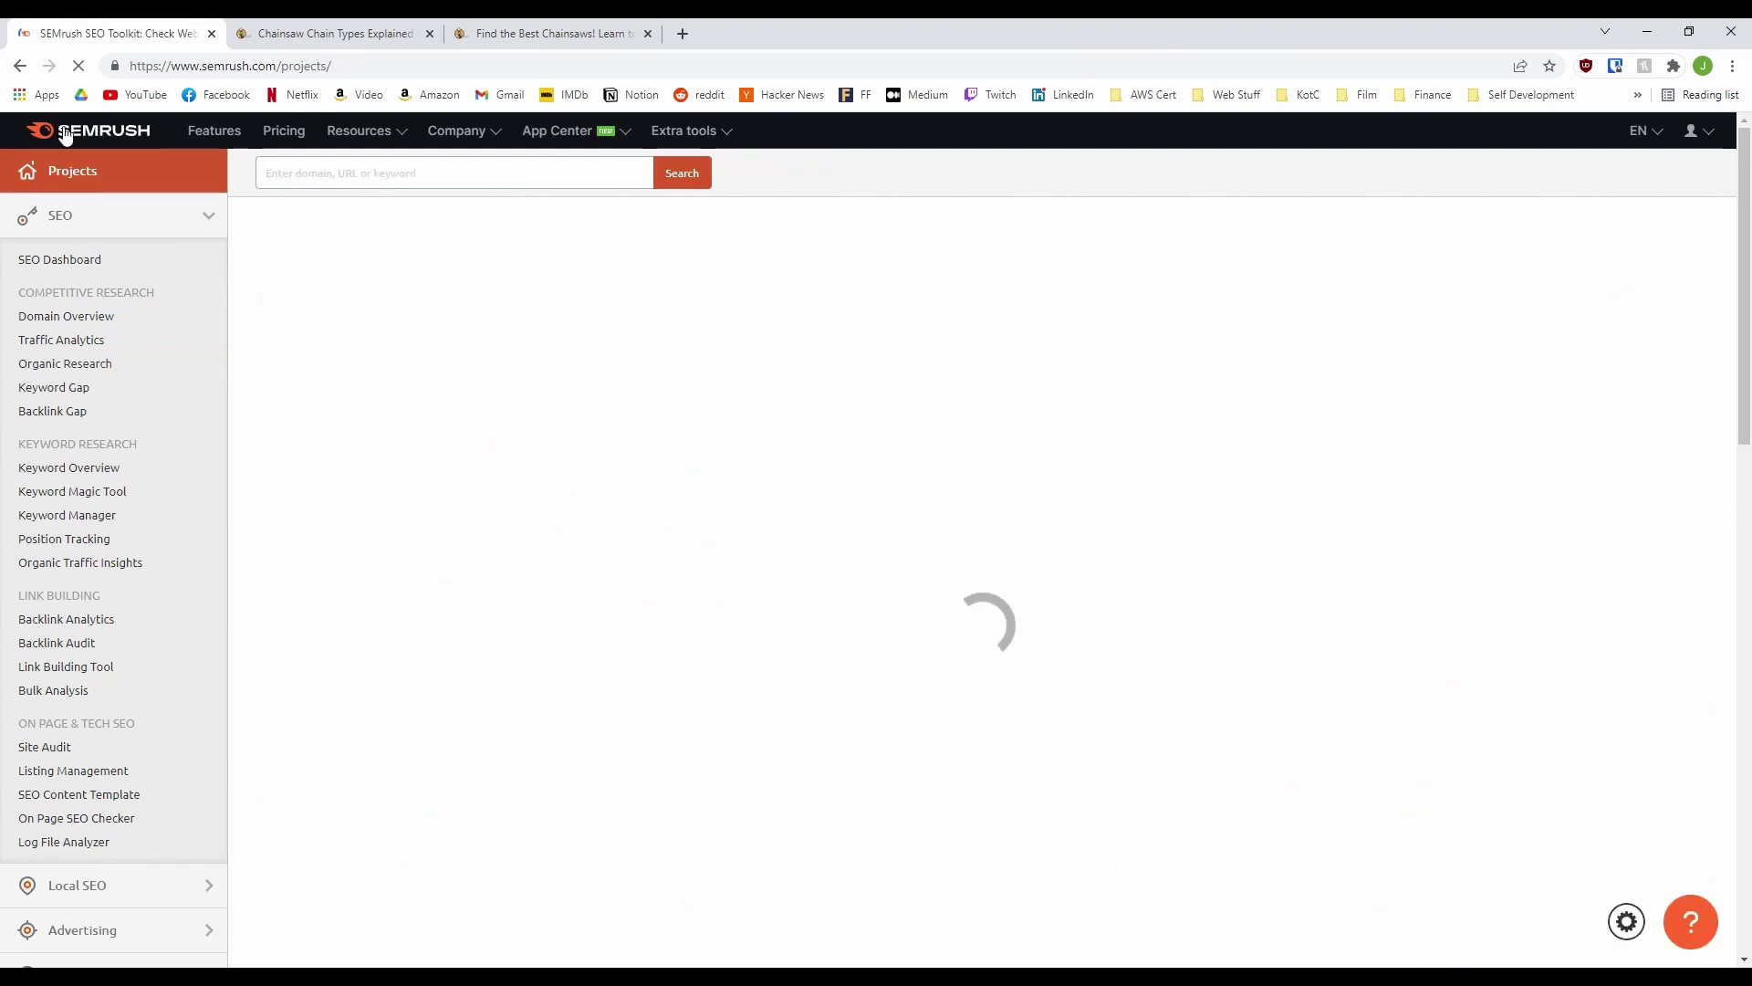